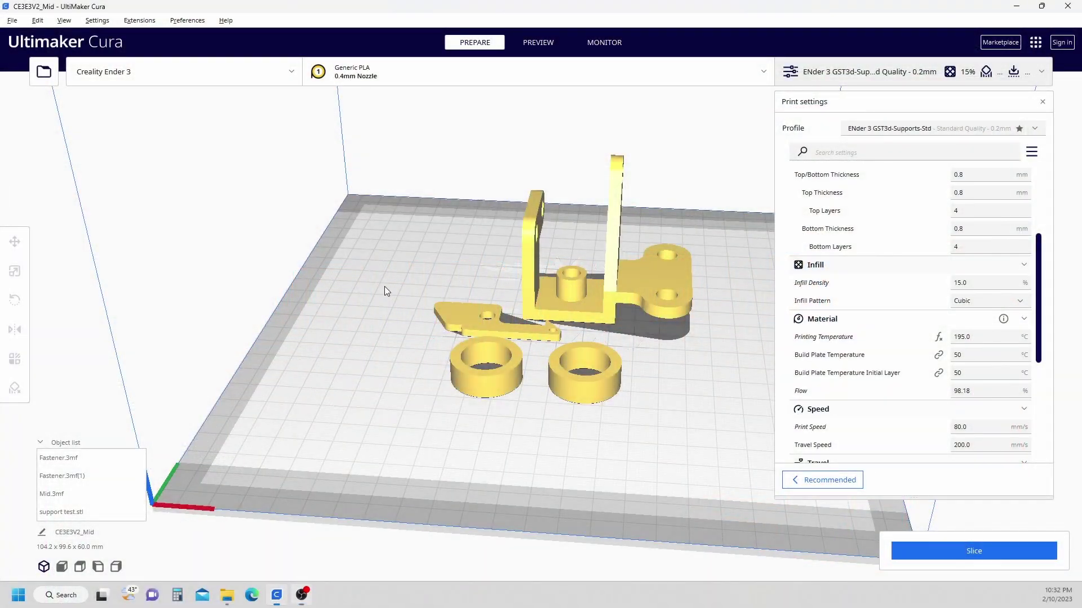
Add an Eraser support-blocker cube onto the selected bracket part
{"action": "scroll", "coordinate": [384, 286], "scroll_direction": "up", "scroll_amount": 5}
{"action": "mouse_move", "coordinate": [367, 322]}
{"action": "right_mouse_down"}
{"action": "mouse_move", "coordinate": [363, 341]}
{"action": "mouse_move", "coordinate": [371, 305]}
{"action": "right_mouse_up"}
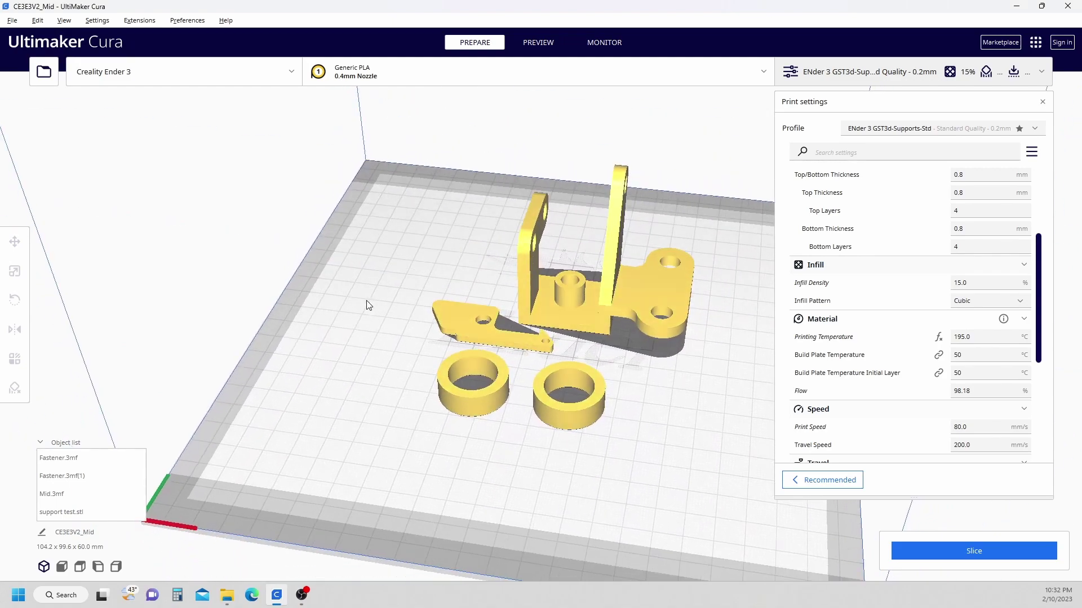
{"action": "left_click", "coordinate": [641, 285]}
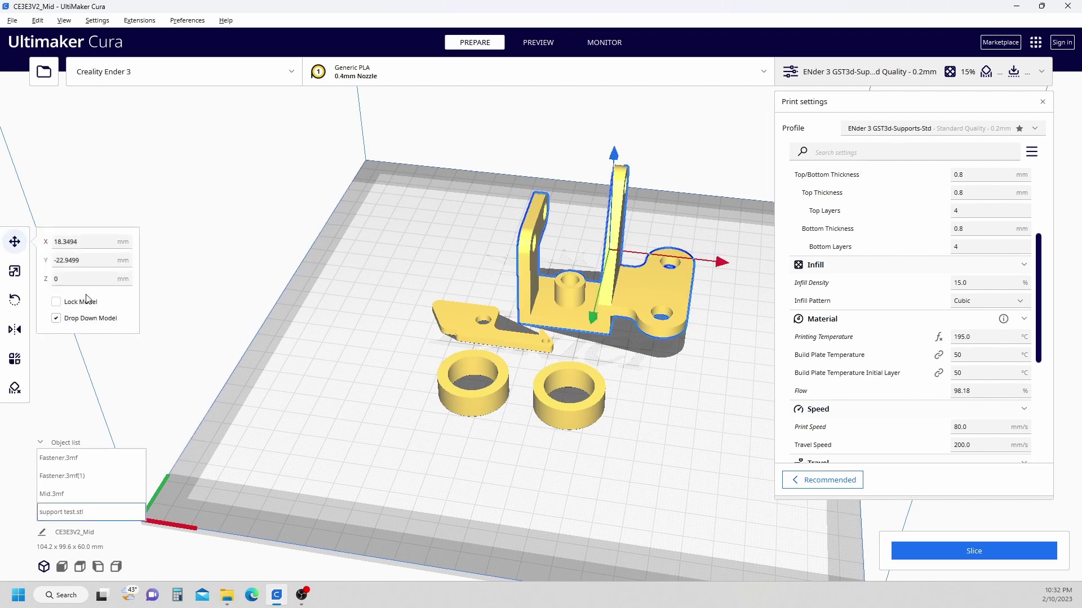
{"action": "left_click", "coordinate": [15, 388]}
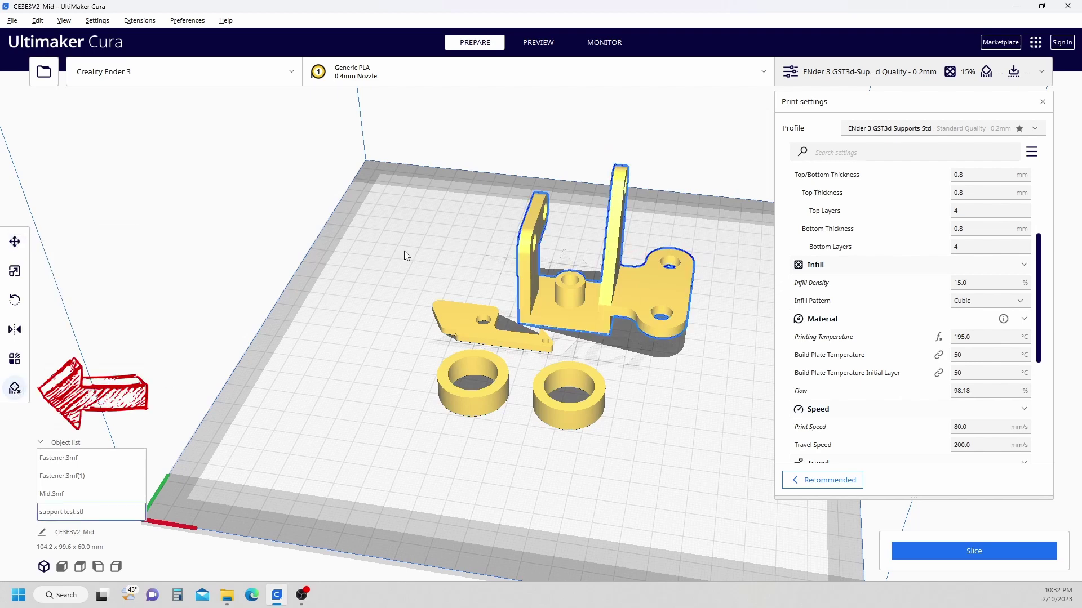
{"action": "left_click", "coordinate": [667, 285]}
{"action": "right_click_drag", "start_coordinate": [749, 417], "coordinate": [597, 360]}
{"action": "scroll", "coordinate": [610, 306], "scroll_direction": "up", "scroll_amount": 5}
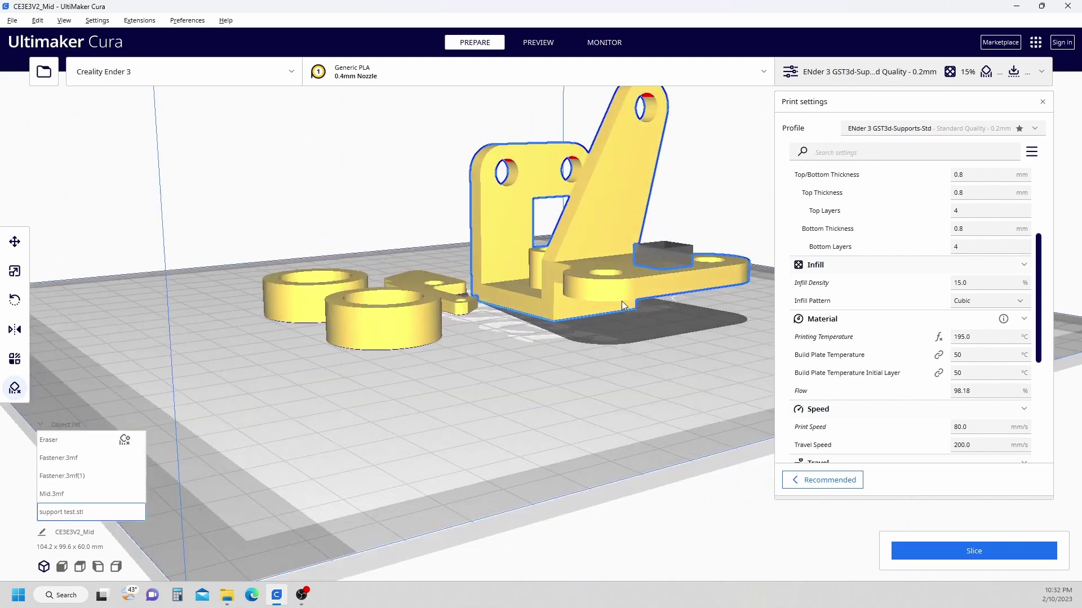
Lower the Eraser cube to Z 0.5602 mm, beneath the bracket's overhanging arm
{"action": "left_click", "coordinate": [689, 248]}
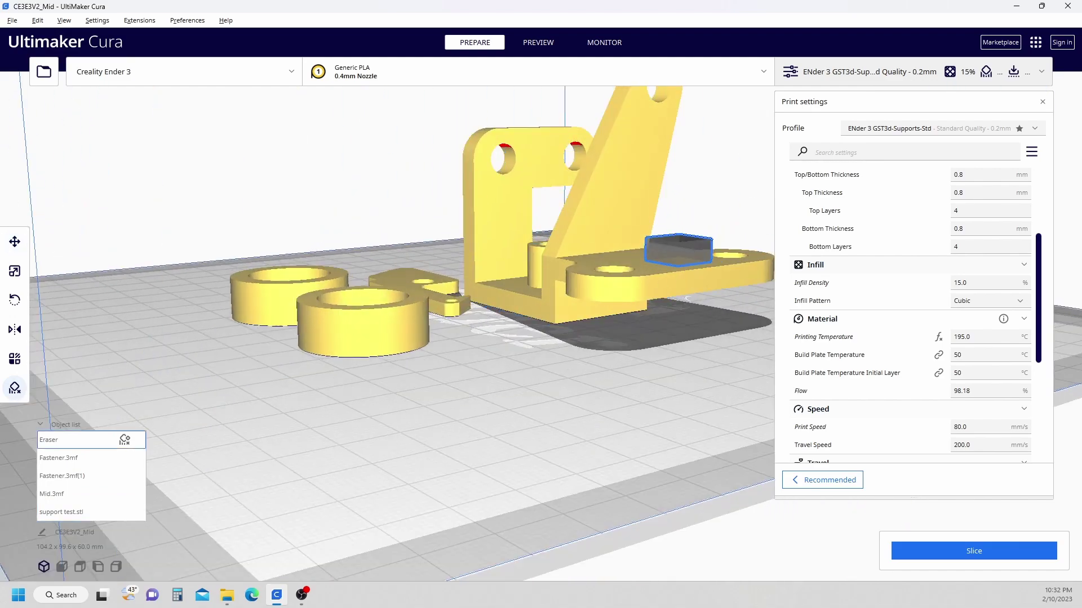
{"action": "left_click", "coordinate": [15, 242]}
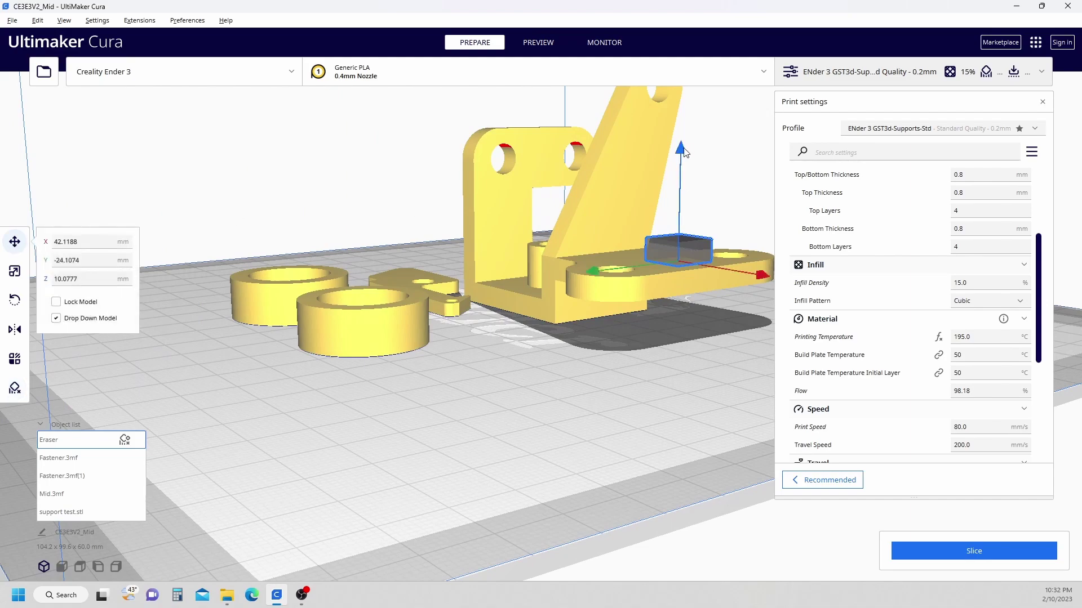
{"action": "left_click_drag", "start_coordinate": [680, 149], "coordinate": [640, 415]}
{"action": "right_click_drag", "start_coordinate": [640, 419], "coordinate": [565, 404]}
{"action": "scroll", "coordinate": [579, 347], "scroll_direction": "up", "scroll_amount": 5}
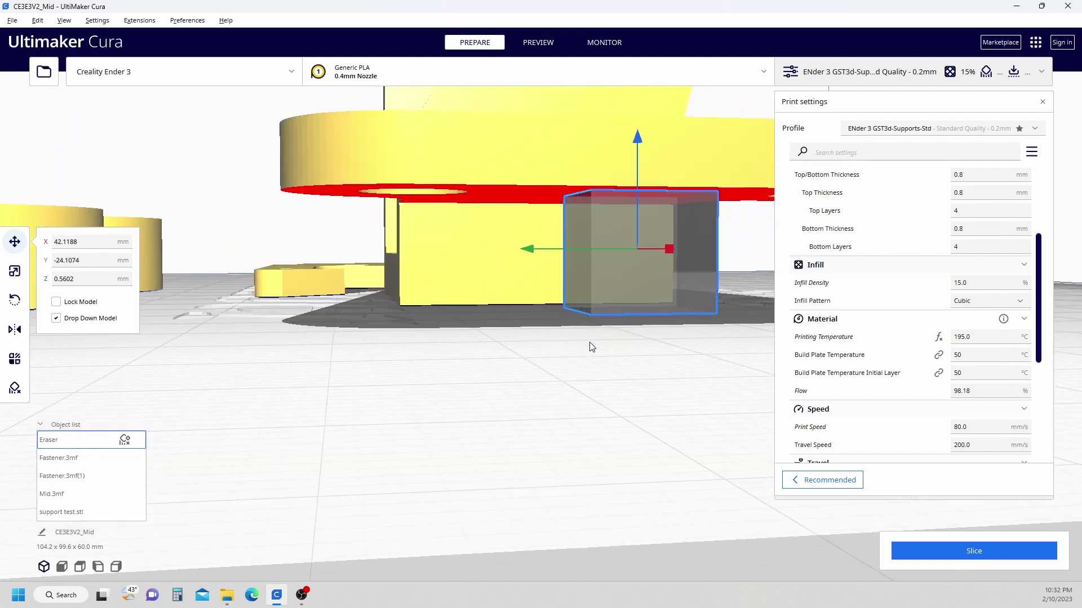
{"action": "left_click", "coordinate": [488, 429]}
{"action": "left_click", "coordinate": [619, 260]}
{"action": "left_click", "coordinate": [510, 396]}
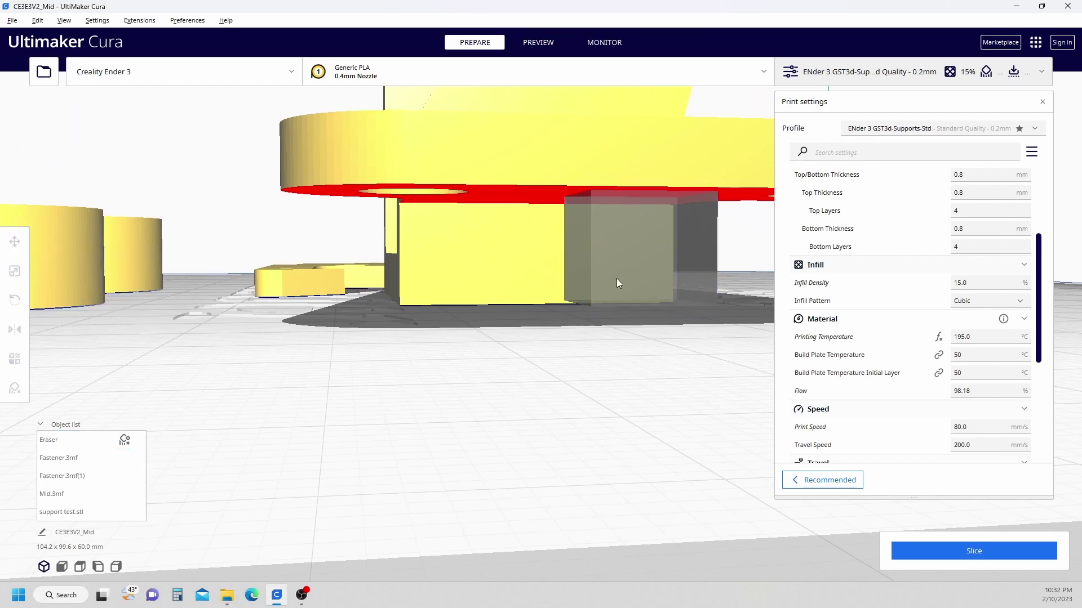
Set the Eraser cube's per-model mesh type to Normal model
{"action": "left_click", "coordinate": [649, 266]}
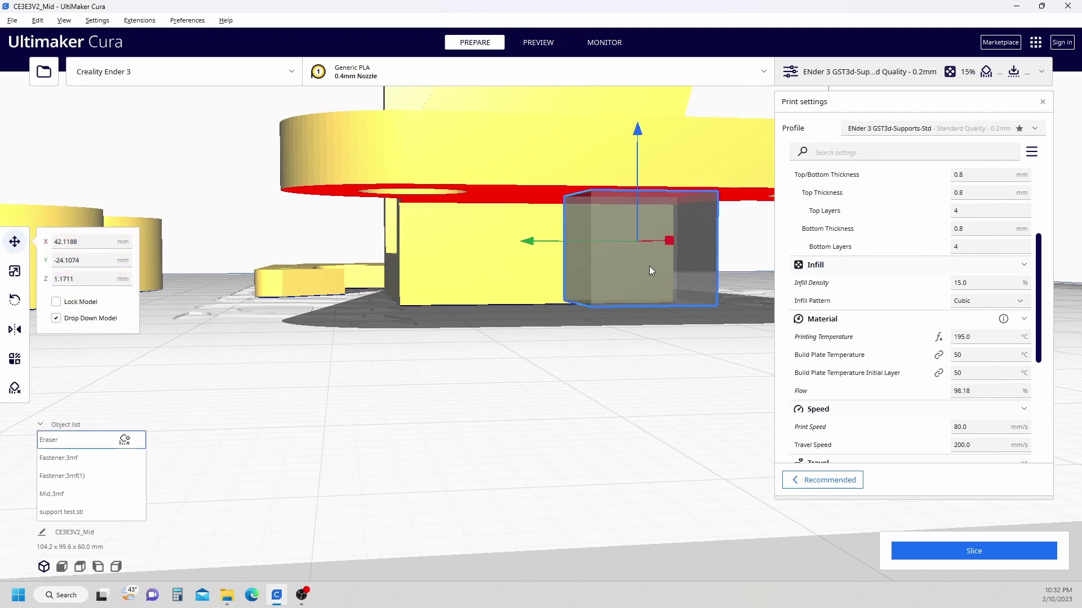
{"action": "left_click", "coordinate": [14, 360]}
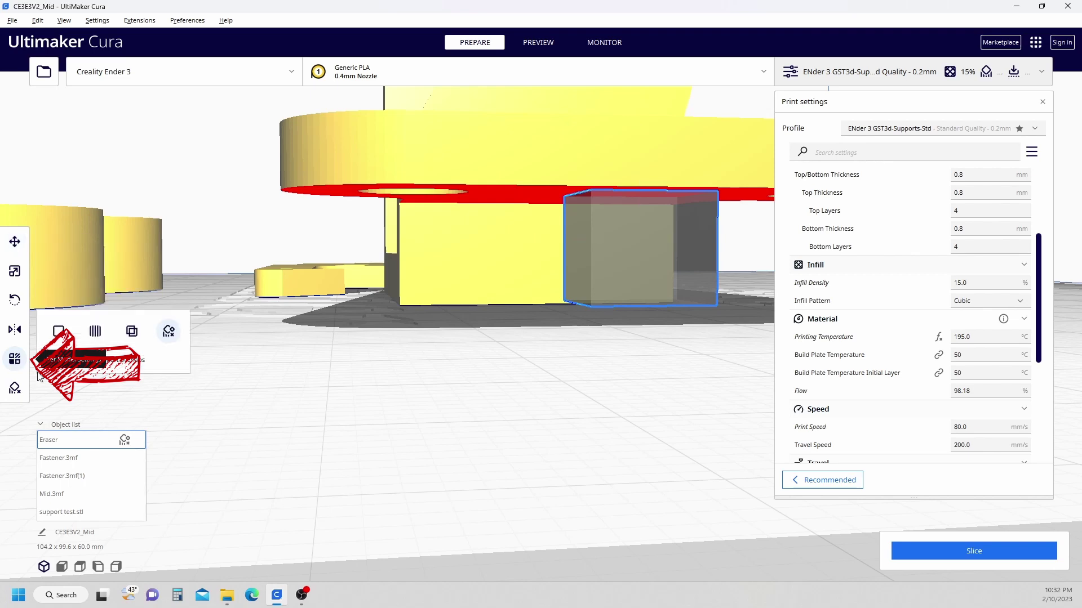
{"action": "left_click", "coordinate": [59, 332]}
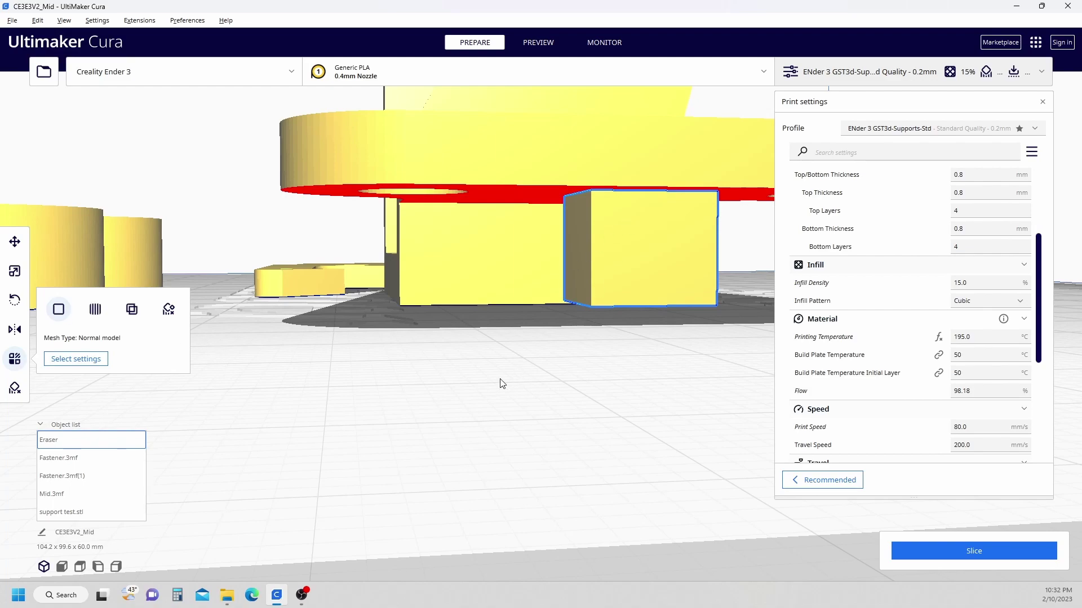
Slice the plate, getting an estimate of 2 hours 34 minutes and 19g / 6.49m
{"action": "scroll", "coordinate": [502, 383], "scroll_direction": "down", "scroll_amount": 5}
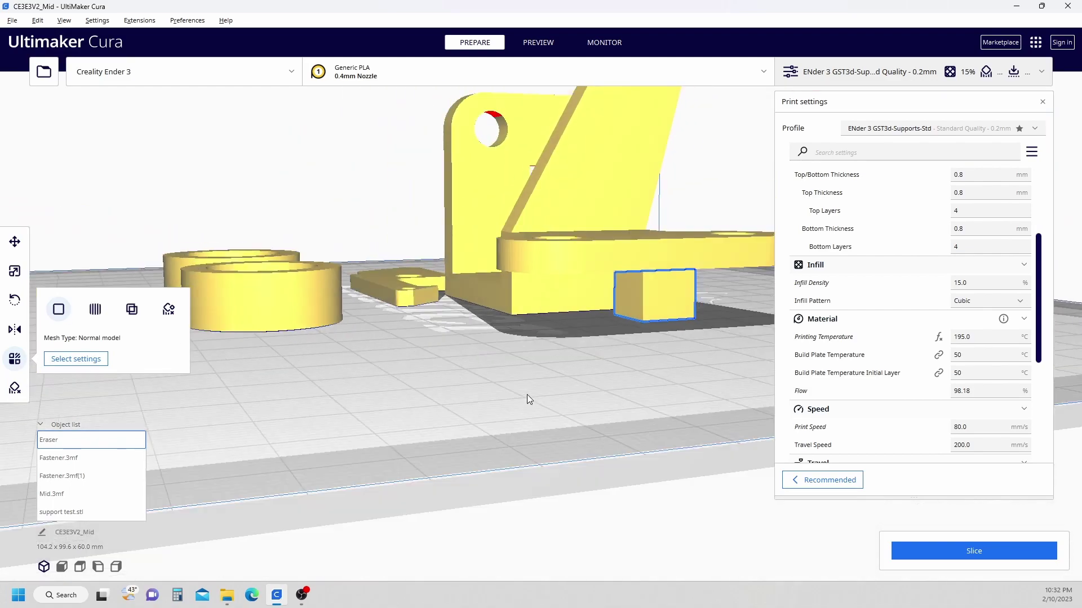
{"action": "mouse_move", "coordinate": [620, 373]}
{"action": "right_mouse_down"}
{"action": "mouse_move", "coordinate": [352, 365]}
{"action": "mouse_move", "coordinate": [361, 377]}
{"action": "mouse_move", "coordinate": [573, 377]}
{"action": "mouse_move", "coordinate": [589, 362]}
{"action": "mouse_move", "coordinate": [629, 388]}
{"action": "right_mouse_up"}
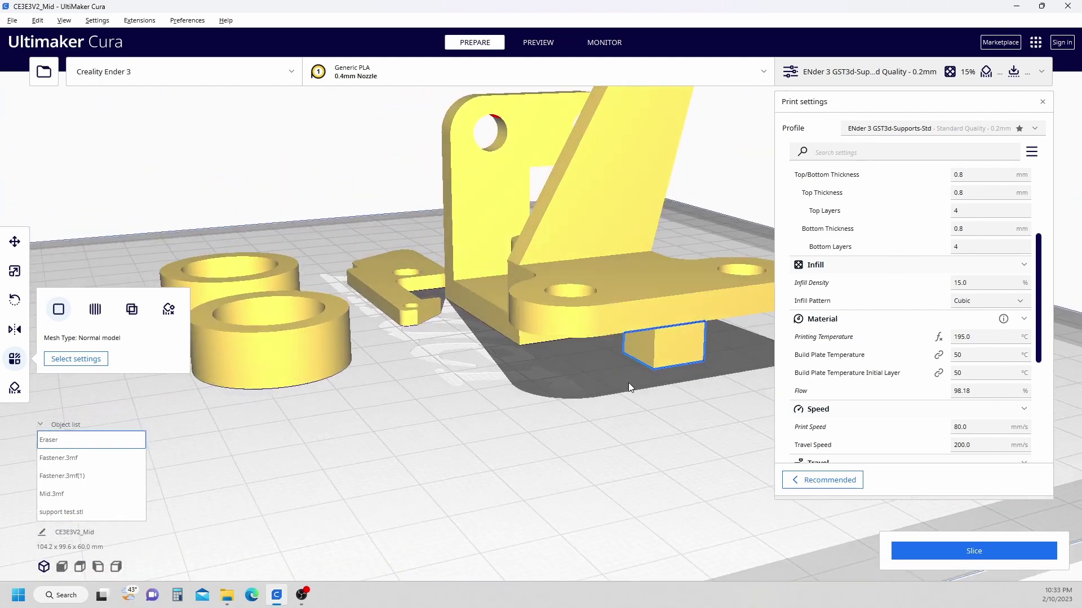
{"action": "left_click", "coordinate": [944, 560]}
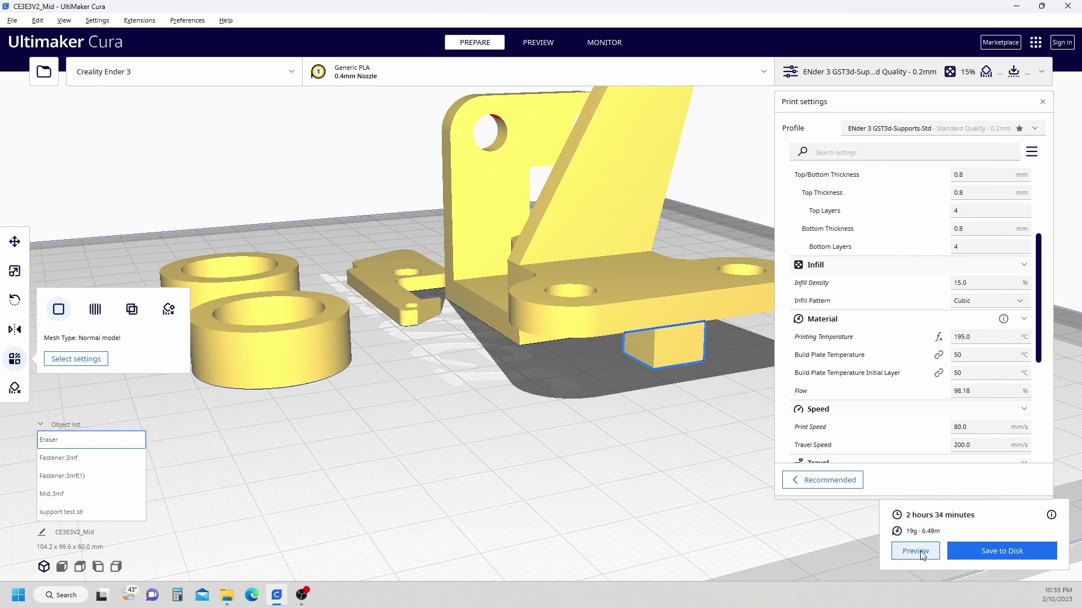
{"action": "left_click", "coordinate": [914, 551]}
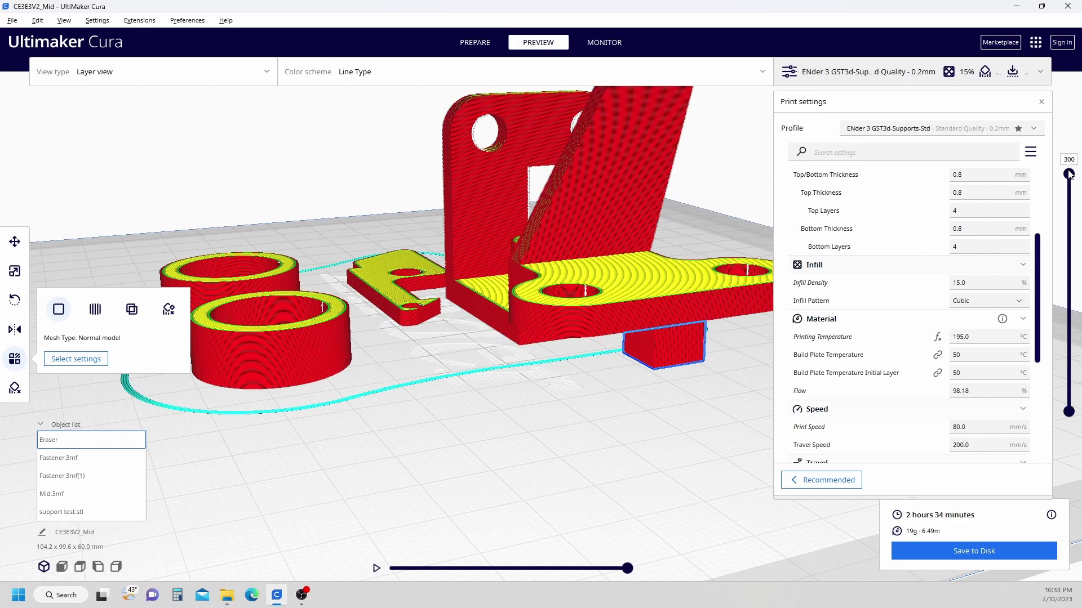
{"action": "left_click_drag", "start_coordinate": [1070, 175], "coordinate": [1068, 351]}
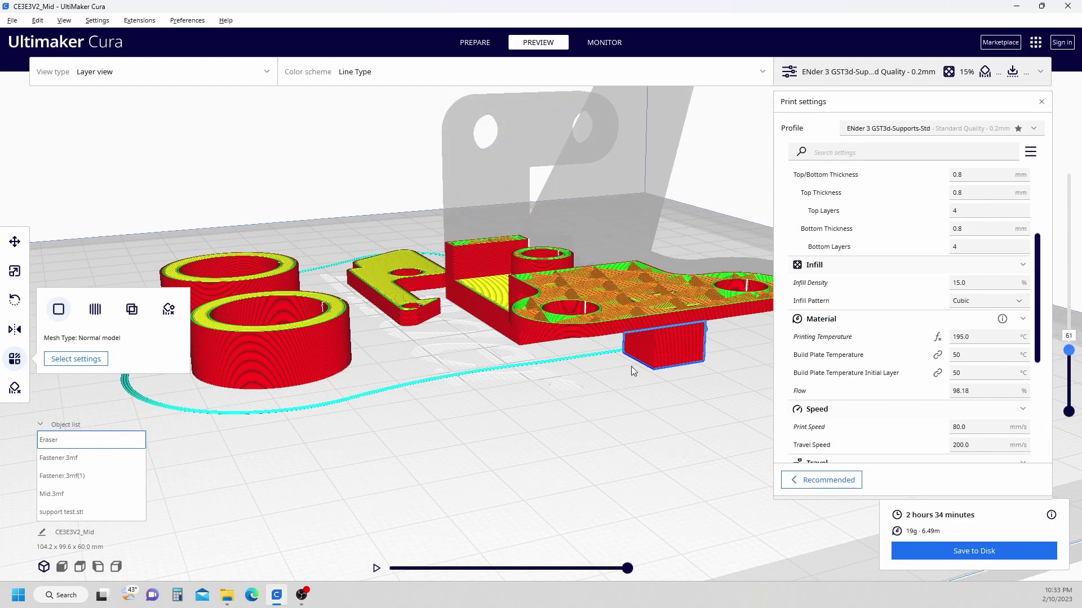
{"action": "scroll", "coordinate": [632, 370], "scroll_direction": "up", "scroll_amount": 8}
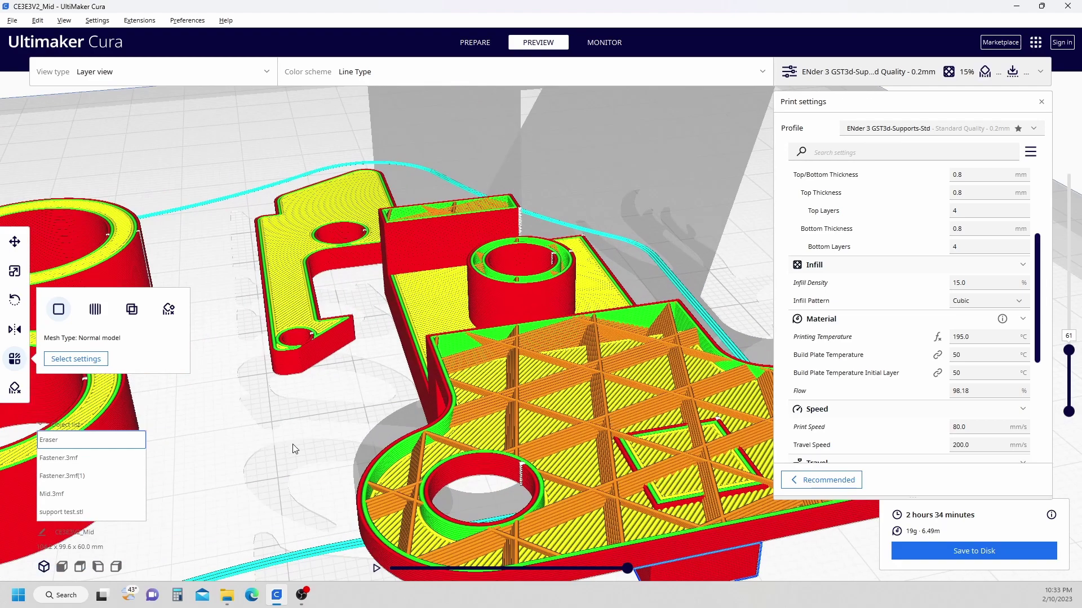
{"action": "right_click_drag", "start_coordinate": [293, 449], "coordinate": [254, 435]}
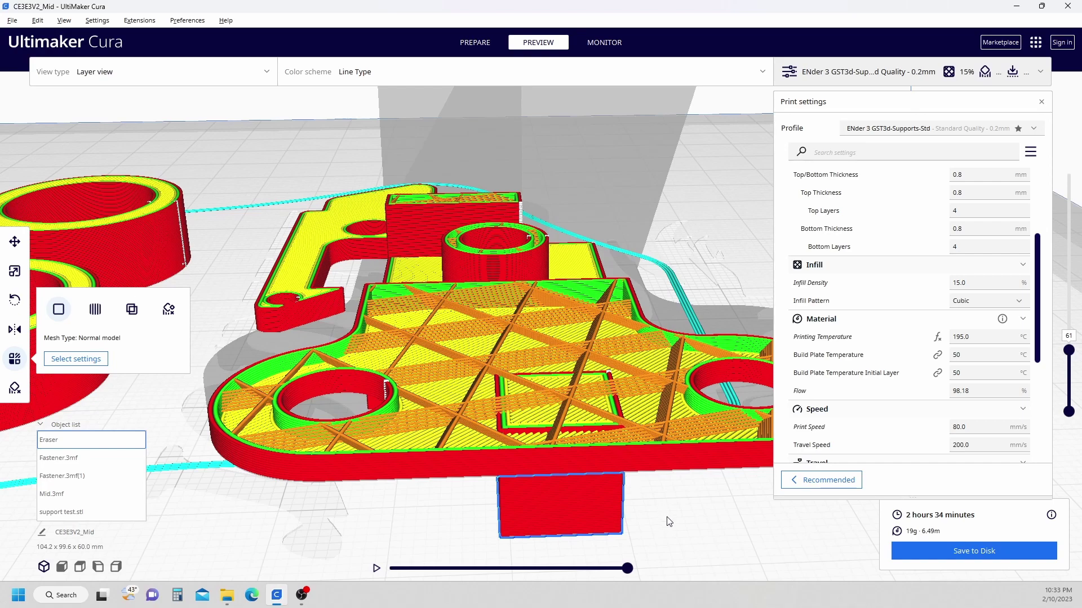
{"action": "mouse_move", "coordinate": [659, 515]}
{"action": "right_mouse_down"}
{"action": "mouse_move", "coordinate": [642, 492]}
{"action": "mouse_move", "coordinate": [642, 515]}
{"action": "mouse_move", "coordinate": [652, 515]}
{"action": "right_mouse_up"}
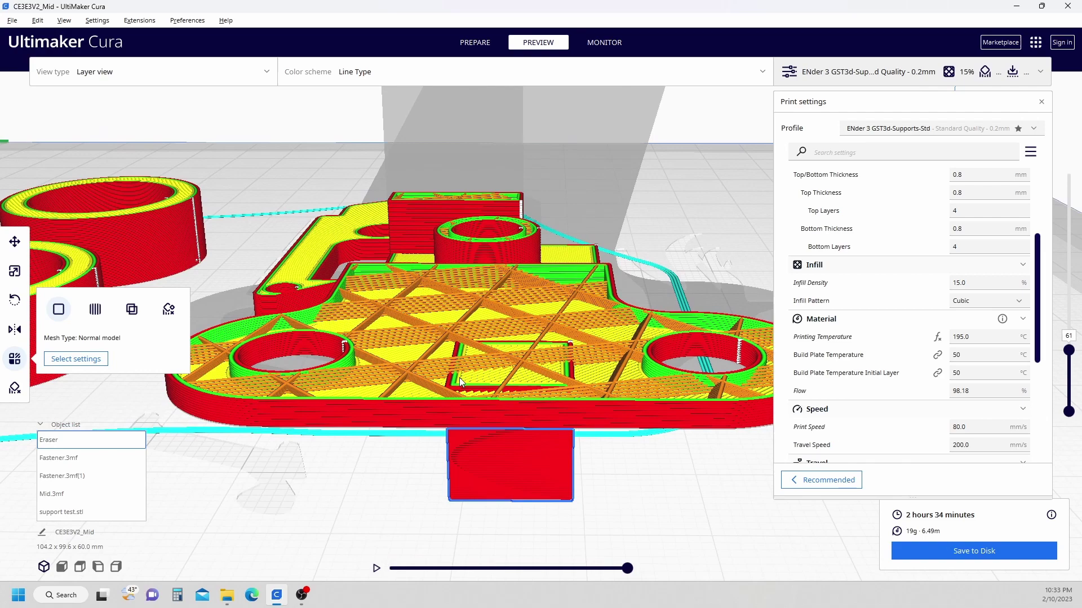
{"action": "right_click_drag", "start_coordinate": [427, 463], "coordinate": [457, 465]}
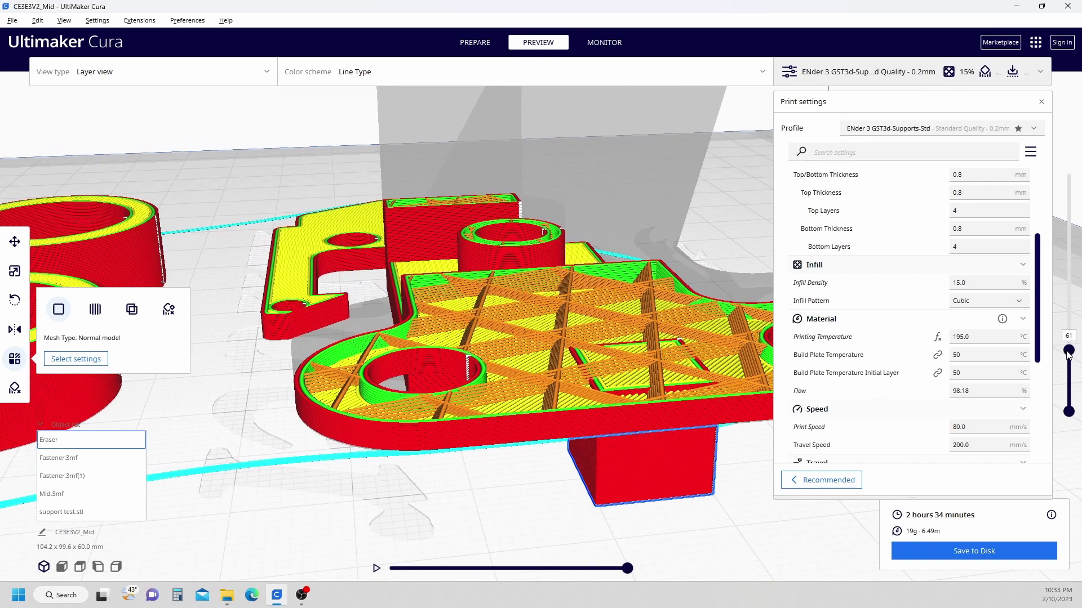
{"action": "left_click_drag", "start_coordinate": [1068, 352], "coordinate": [1062, 152]}
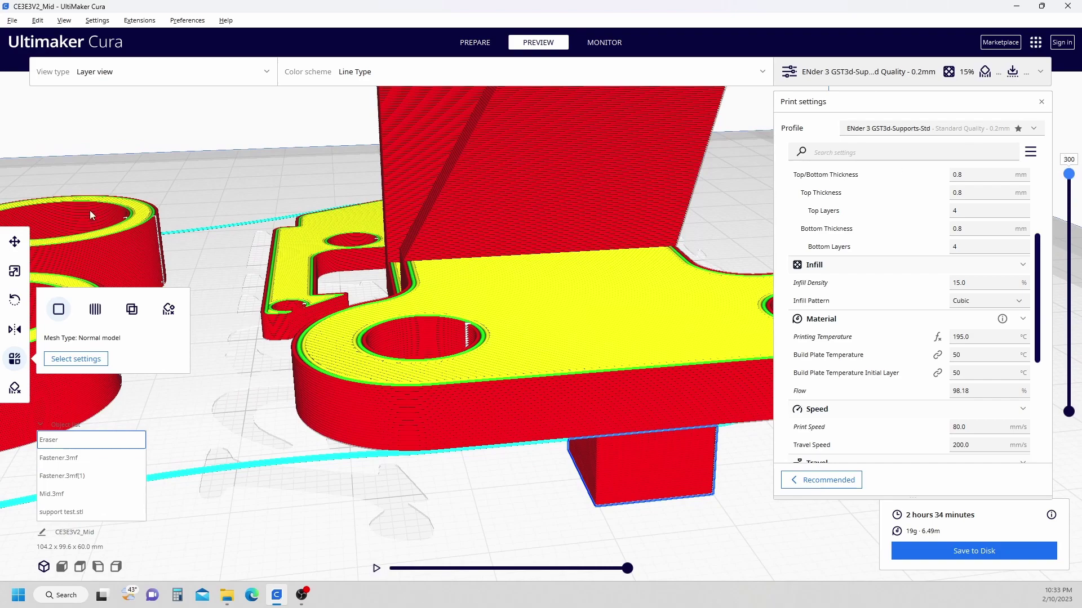
{"action": "scroll", "coordinate": [153, 229], "scroll_direction": "down", "scroll_amount": 10}
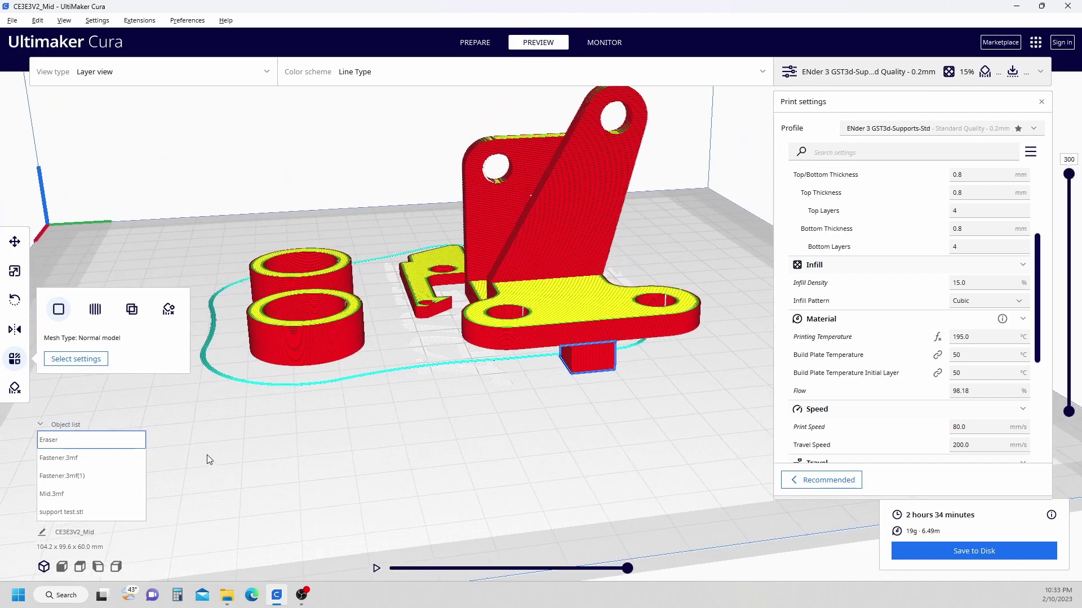
{"action": "right_click_drag", "start_coordinate": [207, 454], "coordinate": [327, 437]}
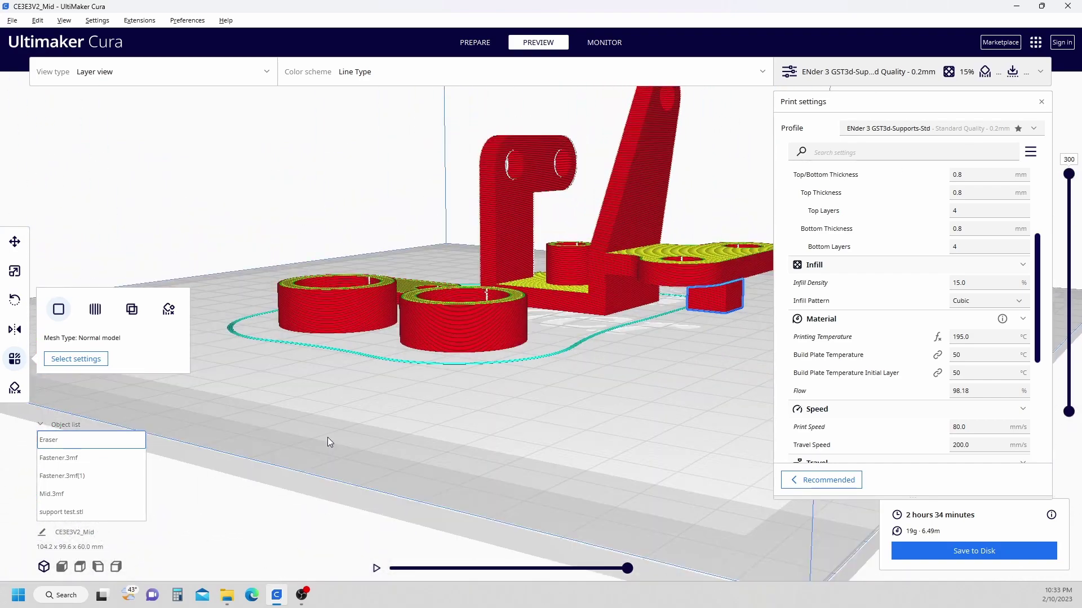
Back in Prepare, set the Eraser cube's mesh type to Print as support
{"action": "left_click", "coordinate": [461, 37]}
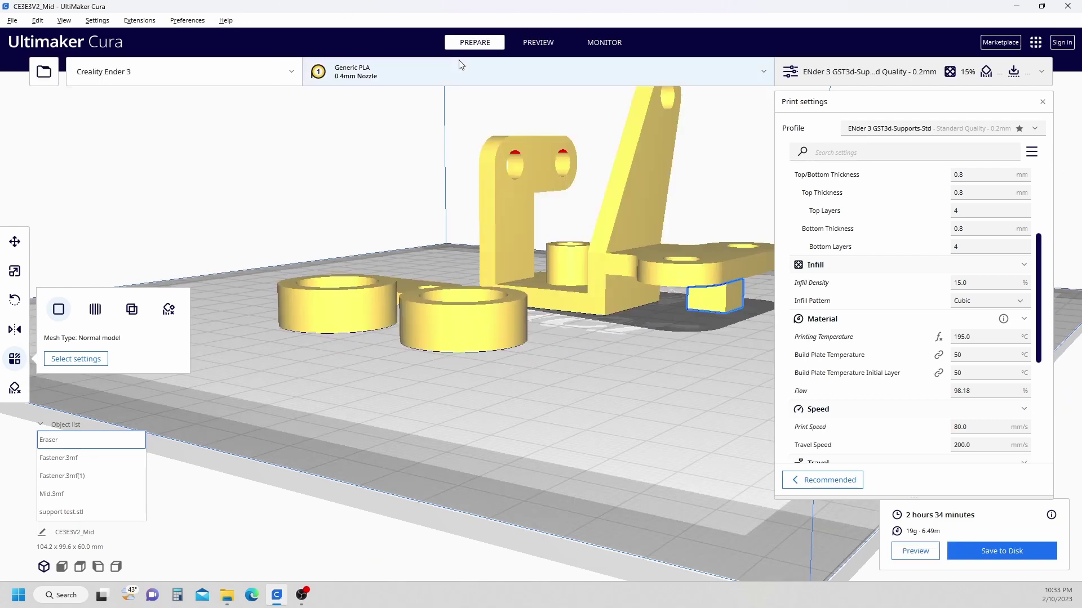
{"action": "right_click_drag", "start_coordinate": [413, 228], "coordinate": [252, 241]}
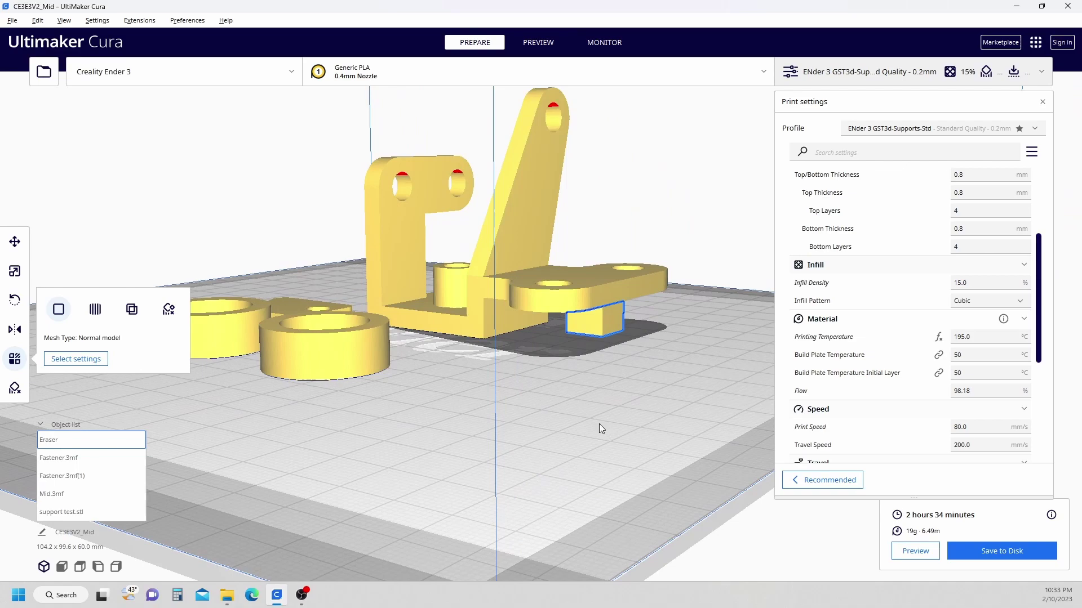
{"action": "mouse_move", "coordinate": [536, 413]}
{"action": "right_mouse_down"}
{"action": "mouse_move", "coordinate": [562, 371]}
{"action": "mouse_move", "coordinate": [562, 408]}
{"action": "mouse_move", "coordinate": [592, 404]}
{"action": "mouse_move", "coordinate": [570, 406]}
{"action": "right_mouse_up"}
{"action": "scroll", "coordinate": [566, 411], "scroll_direction": "up", "scroll_amount": 2}
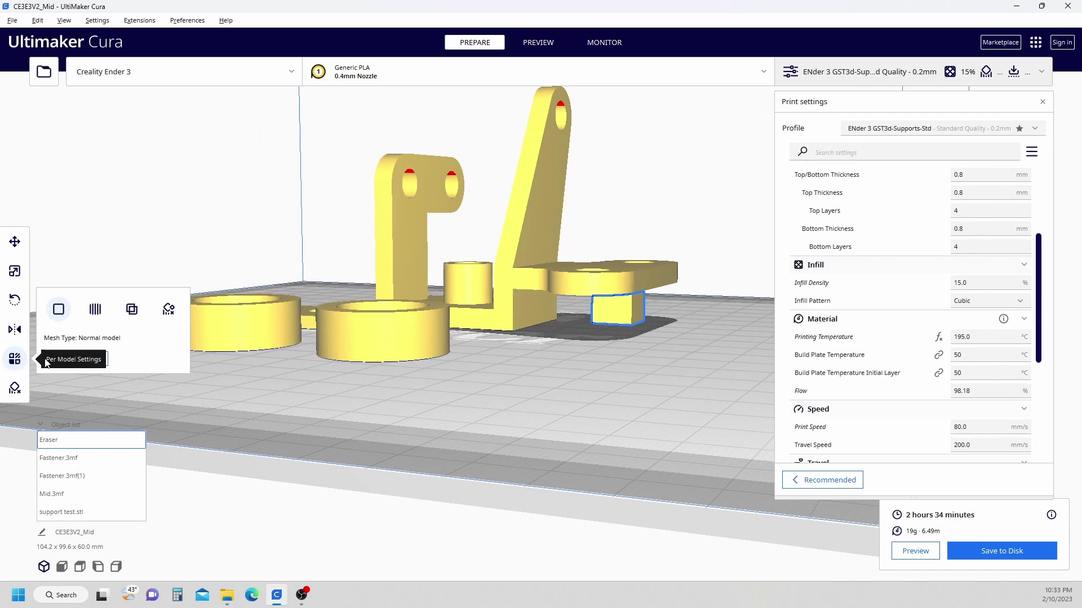
{"action": "left_click", "coordinate": [97, 309]}
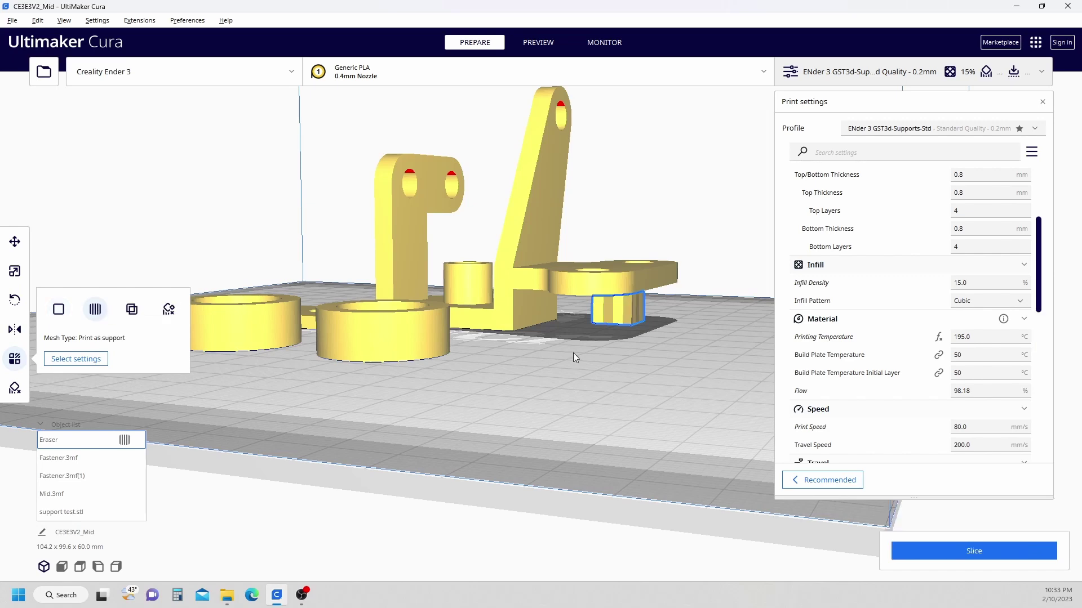
Re-slice the plate, bringing the estimate to 2 hours 33 minutes and 19g / 6.40m
{"action": "scroll", "coordinate": [671, 345], "scroll_direction": "up", "scroll_amount": 2}
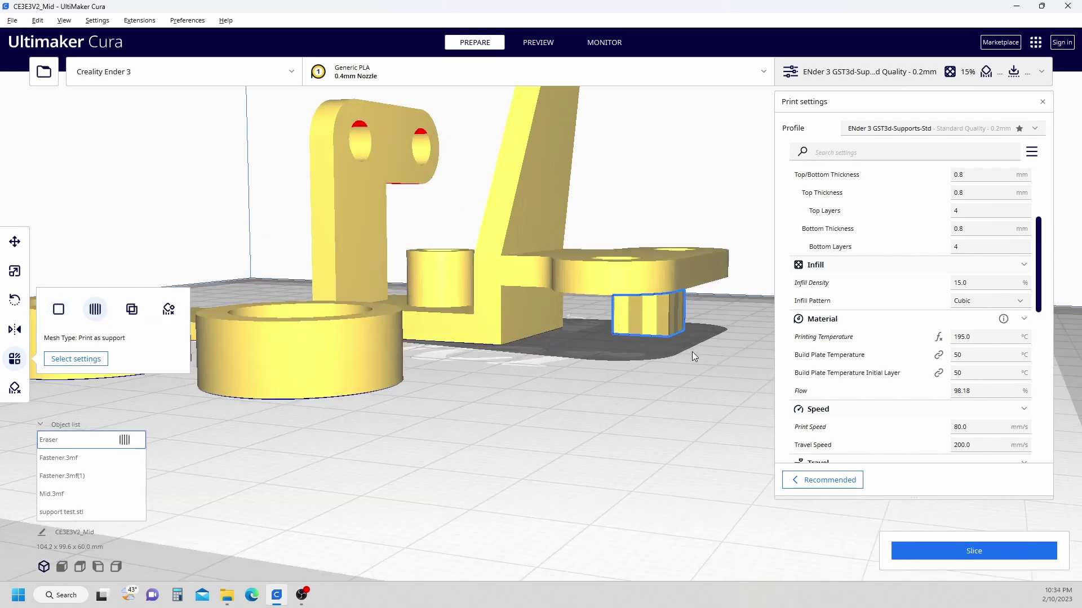
{"action": "right_click_drag", "start_coordinate": [692, 351], "coordinate": [656, 355]}
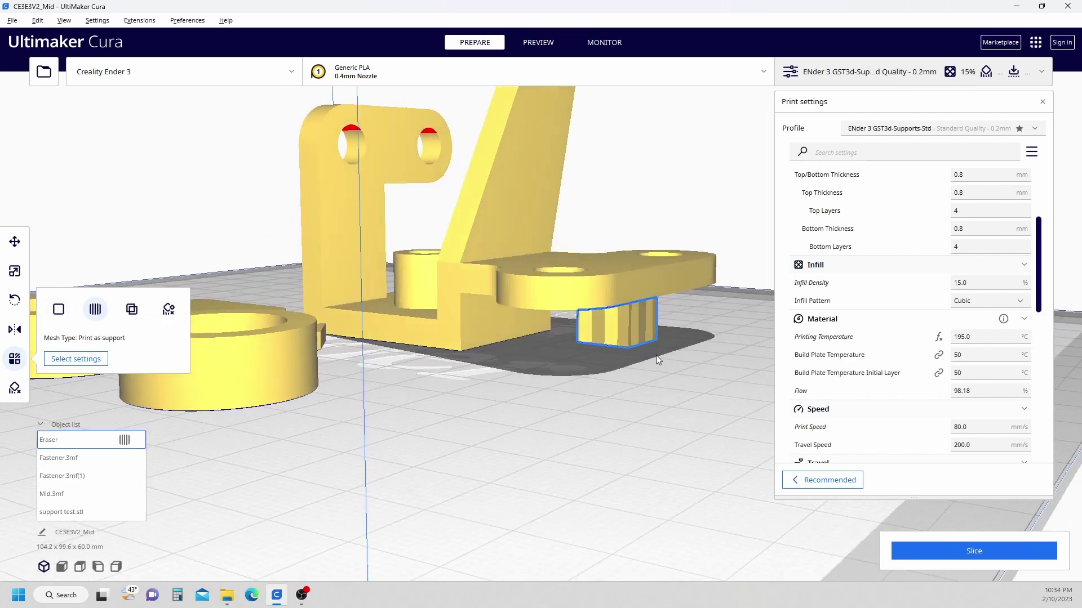
{"action": "left_click", "coordinate": [922, 555]}
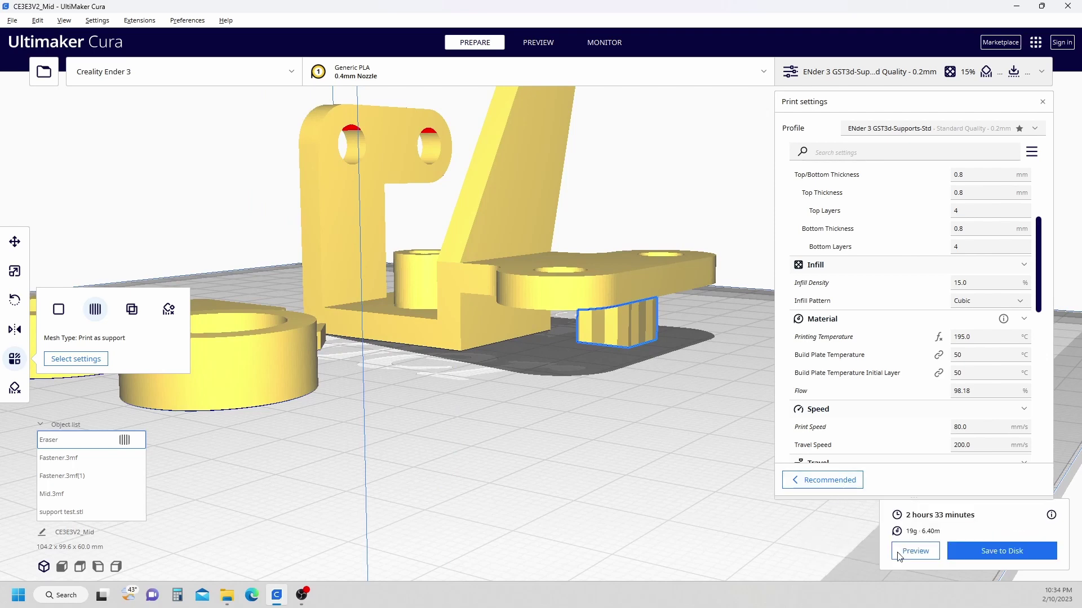
Open the layer preview and lower the top layer limit from 300 to 218
{"action": "left_click", "coordinate": [915, 551]}
{"action": "right_click_drag", "start_coordinate": [650, 438], "coordinate": [417, 282]}
{"action": "scroll", "coordinate": [494, 341], "scroll_direction": "up", "scroll_amount": 3}
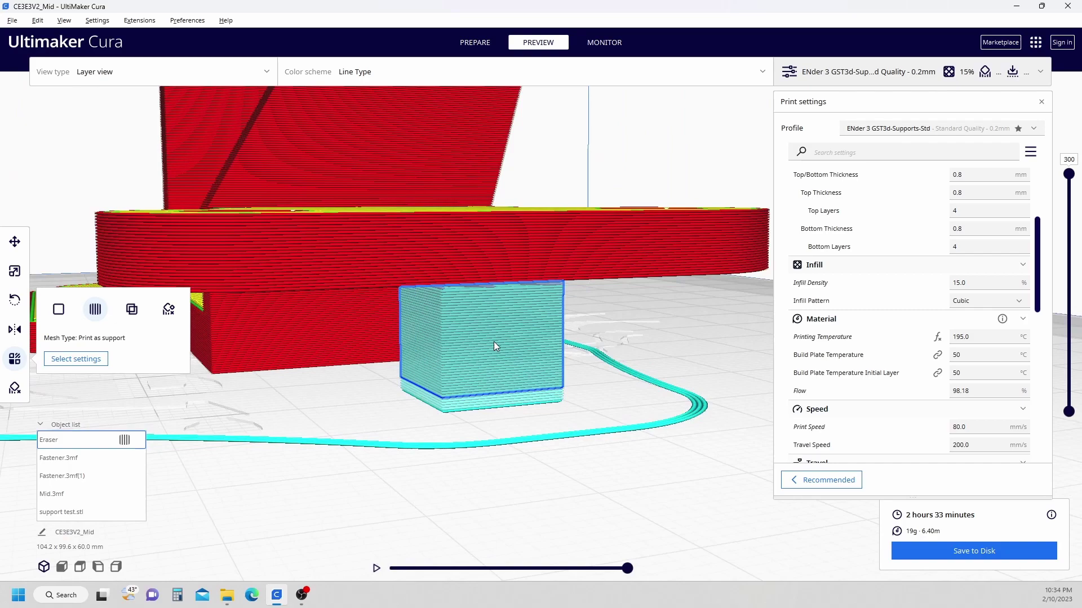
{"action": "right_click_drag", "start_coordinate": [493, 342], "coordinate": [469, 370]}
{"action": "scroll", "coordinate": [484, 323], "scroll_direction": "down", "scroll_amount": 3}
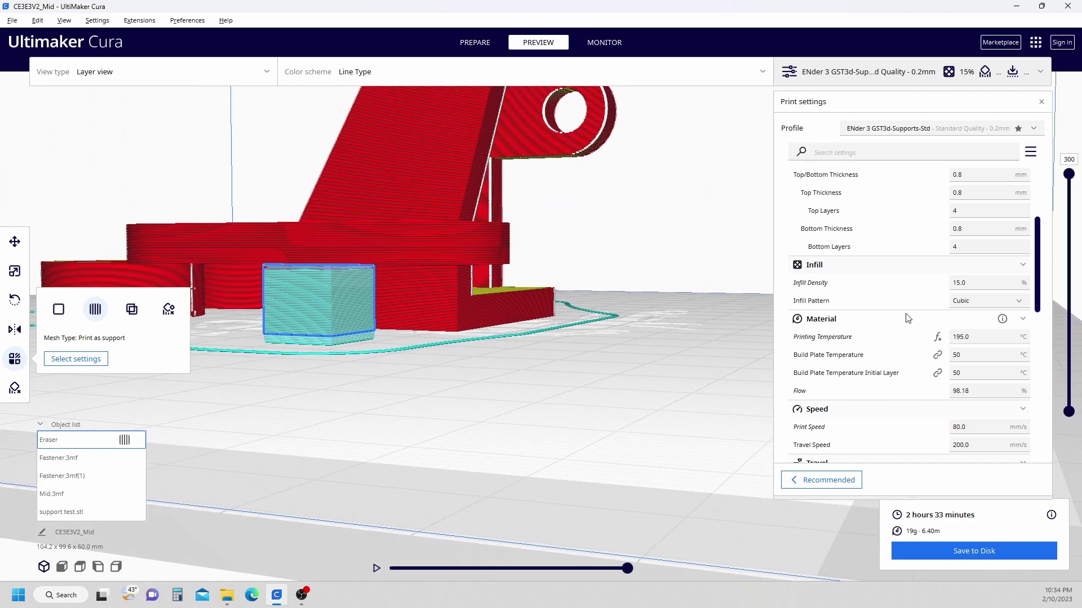
{"action": "left_click_drag", "start_coordinate": [1070, 173], "coordinate": [1033, 333]}
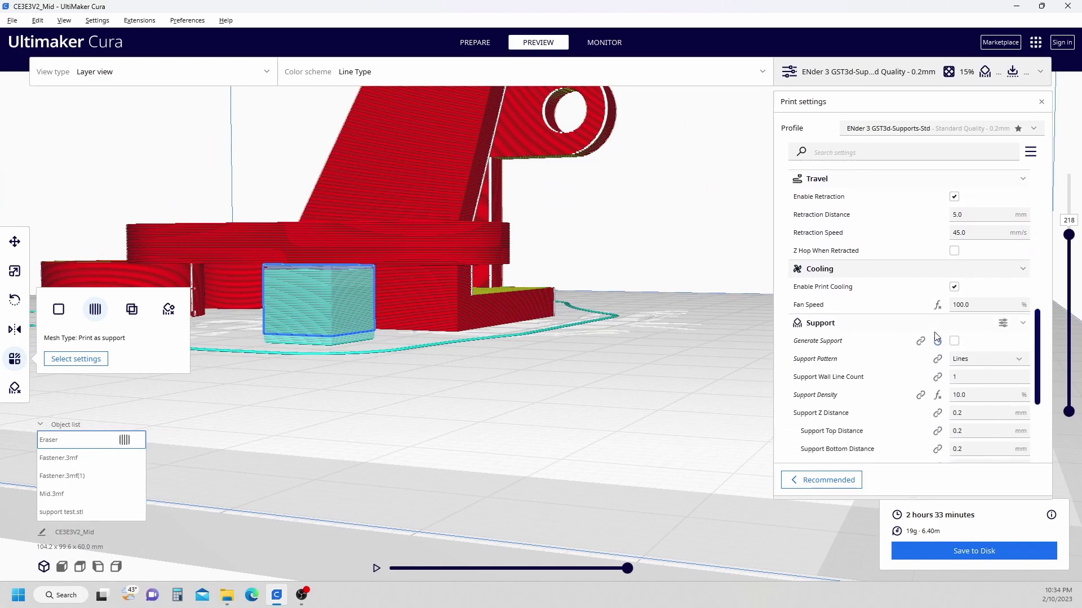
Orbit beneath the bracket to inspect the cube's light support lines under the overhang
{"action": "right_click_drag", "start_coordinate": [293, 386], "coordinate": [512, 390]}
{"action": "scroll", "coordinate": [492, 390], "scroll_direction": "down", "scroll_amount": 8}
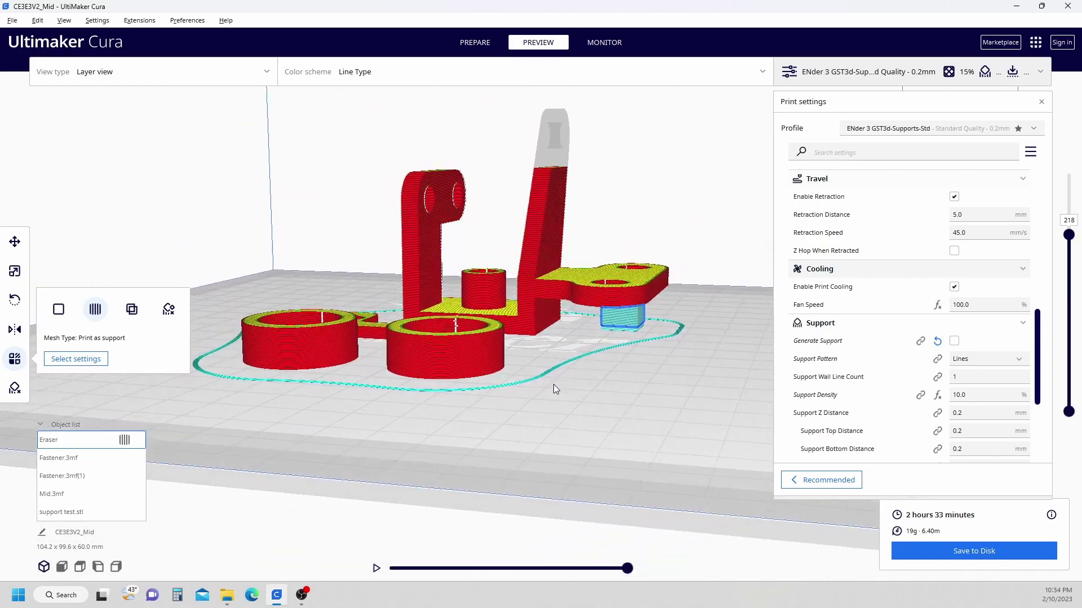
{"action": "scroll", "coordinate": [553, 382], "scroll_direction": "up", "scroll_amount": 8}
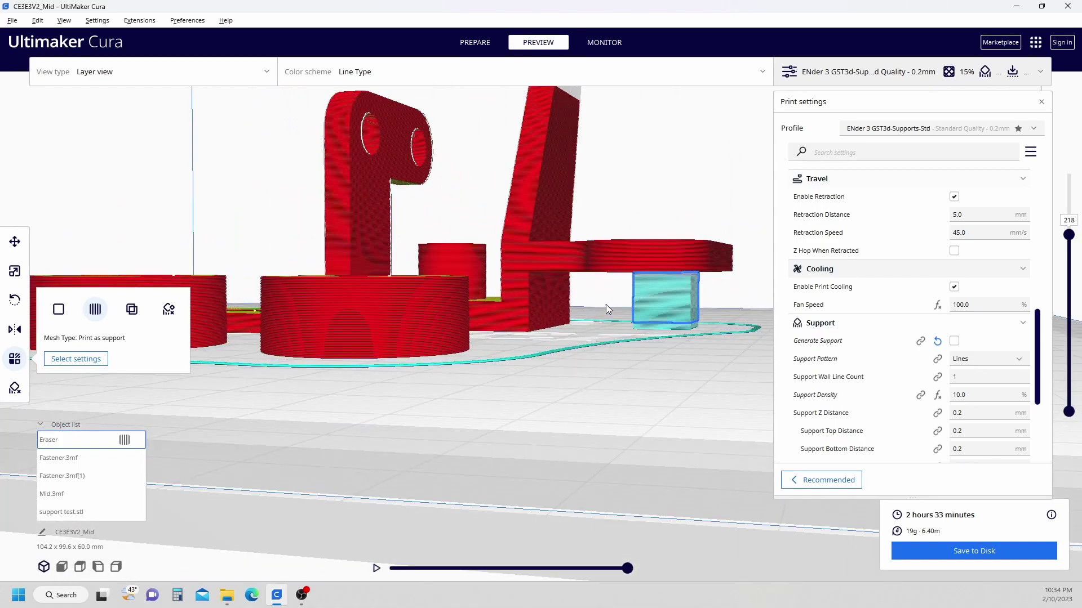
Return to Prepare, reselect the small cube under the hook block, and view from above
{"action": "left_click", "coordinate": [468, 45]}
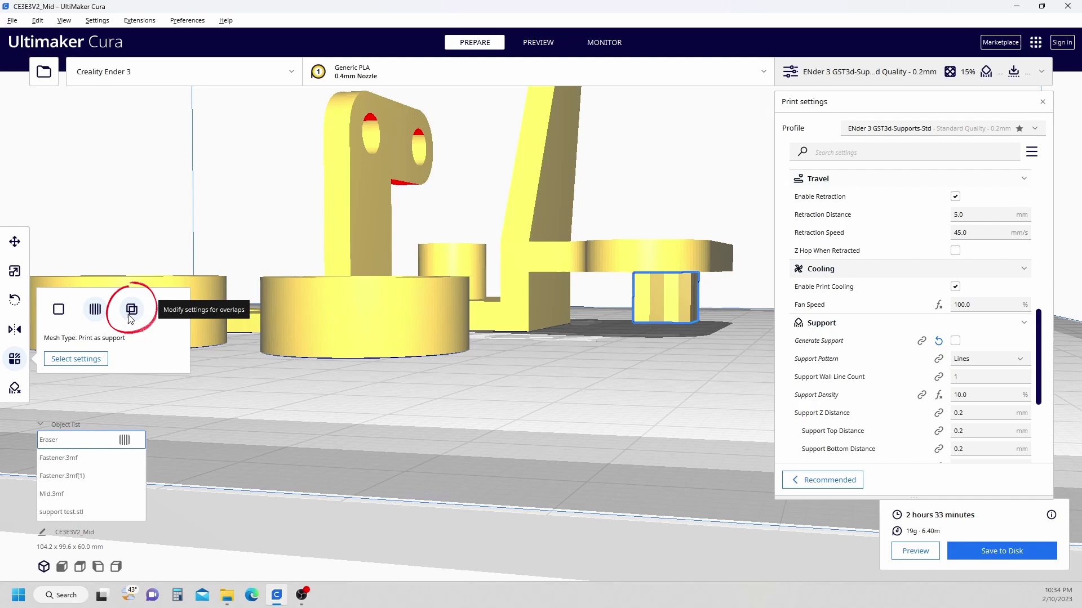
{"action": "left_click", "coordinate": [299, 414]}
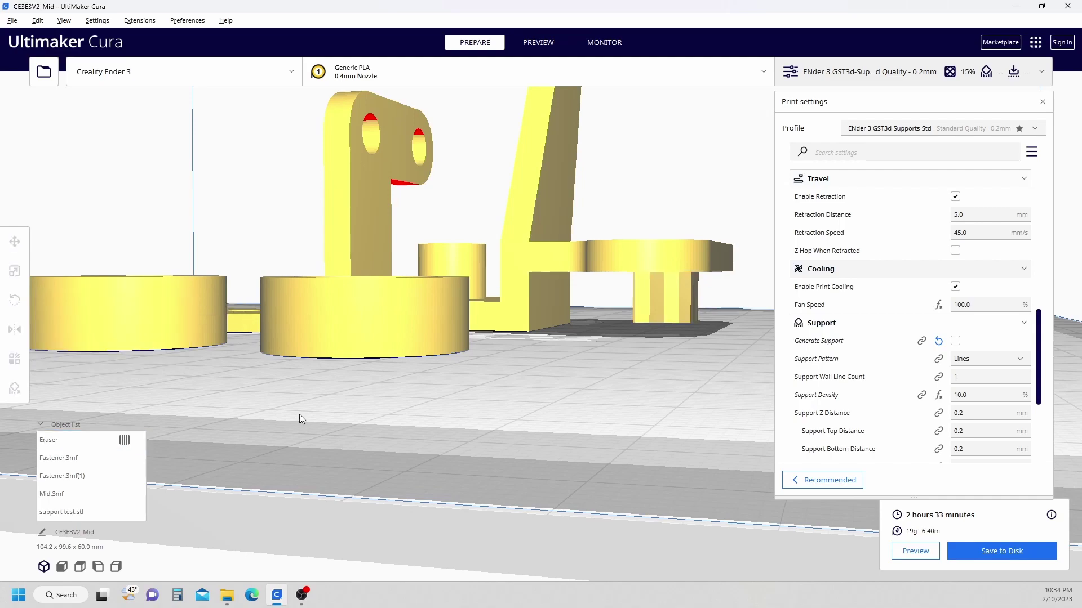
{"action": "left_click", "coordinate": [680, 281]}
{"action": "scroll", "coordinate": [309, 455], "scroll_direction": "down", "scroll_amount": 4}
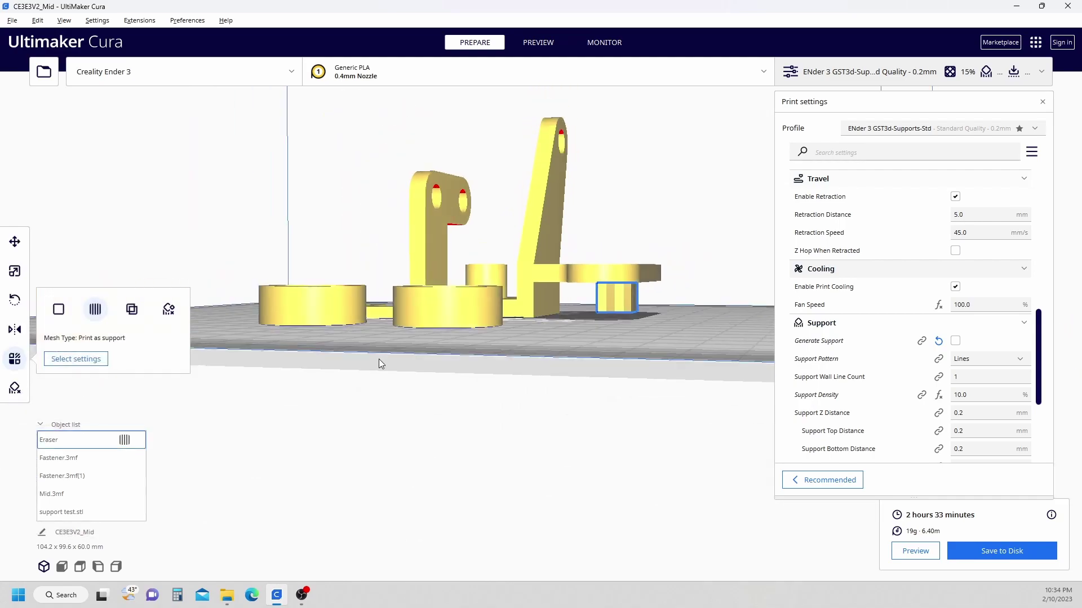
{"action": "right_click_drag", "start_coordinate": [390, 348], "coordinate": [421, 419]}
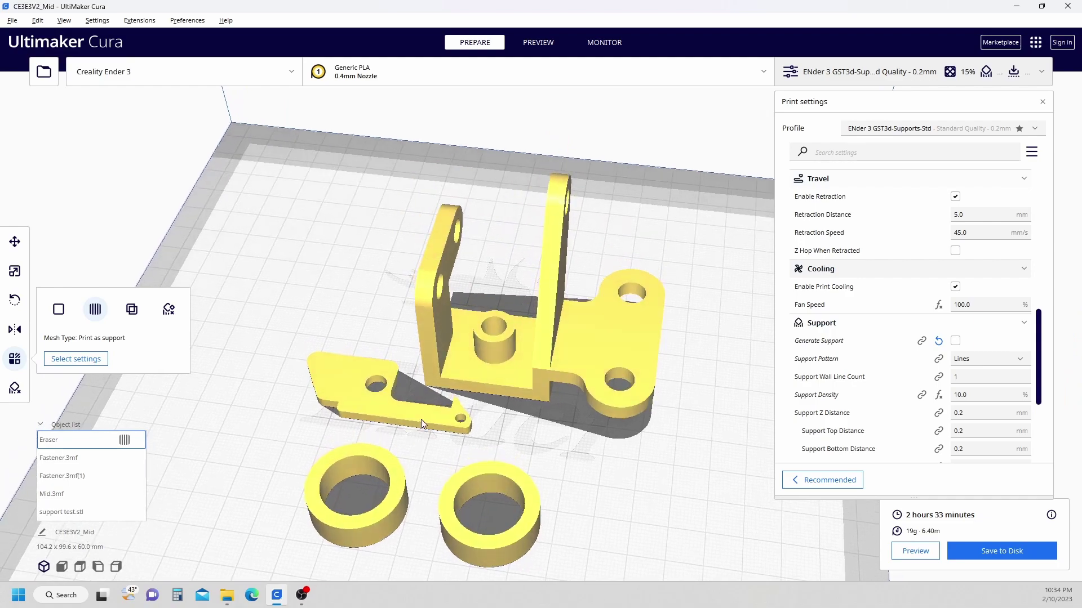
Select the flat Mid part and frame both its rings from above
{"action": "left_click", "coordinate": [424, 418]}
{"action": "scroll", "coordinate": [415, 434], "scroll_direction": "up", "scroll_amount": 3}
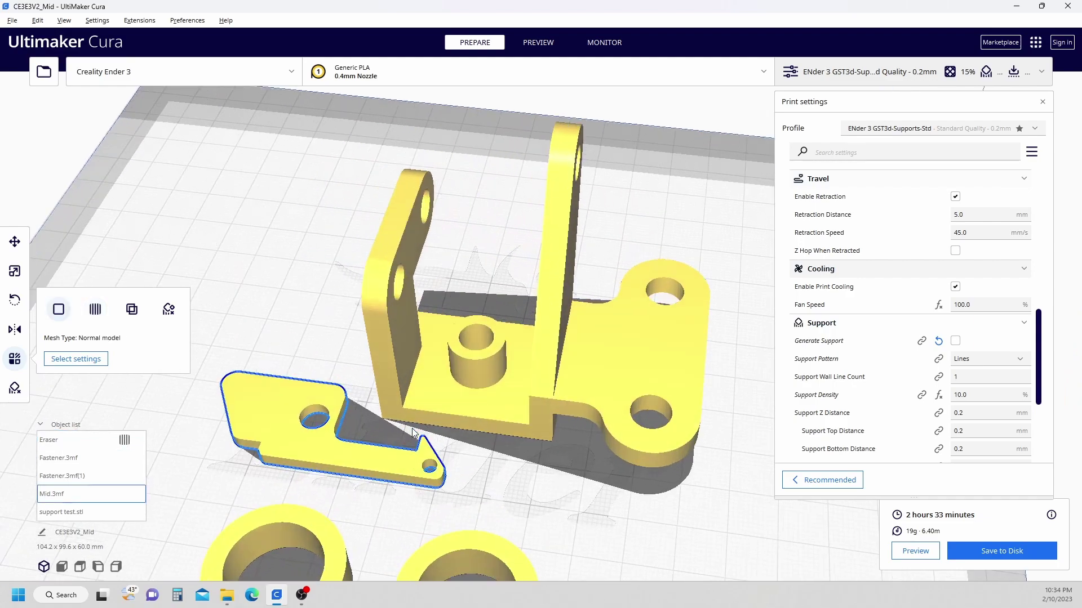
{"action": "scroll", "coordinate": [483, 494], "scroll_direction": "up", "scroll_amount": 4}
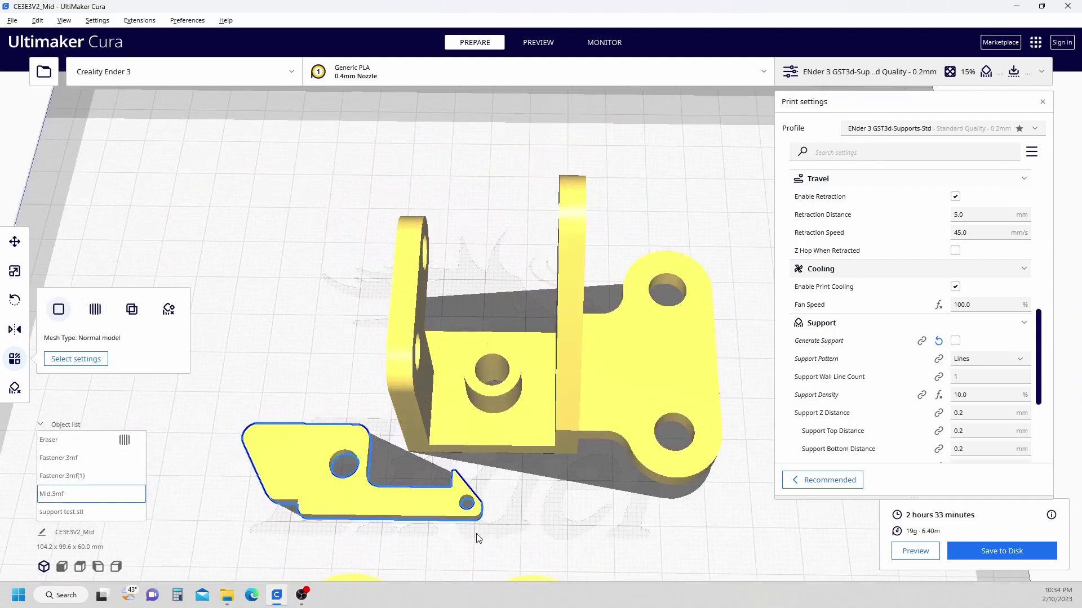
{"action": "middle_click_drag", "start_coordinate": [484, 495], "coordinate": [491, 425]}
{"action": "right_click_drag", "start_coordinate": [424, 395], "coordinate": [423, 437]}
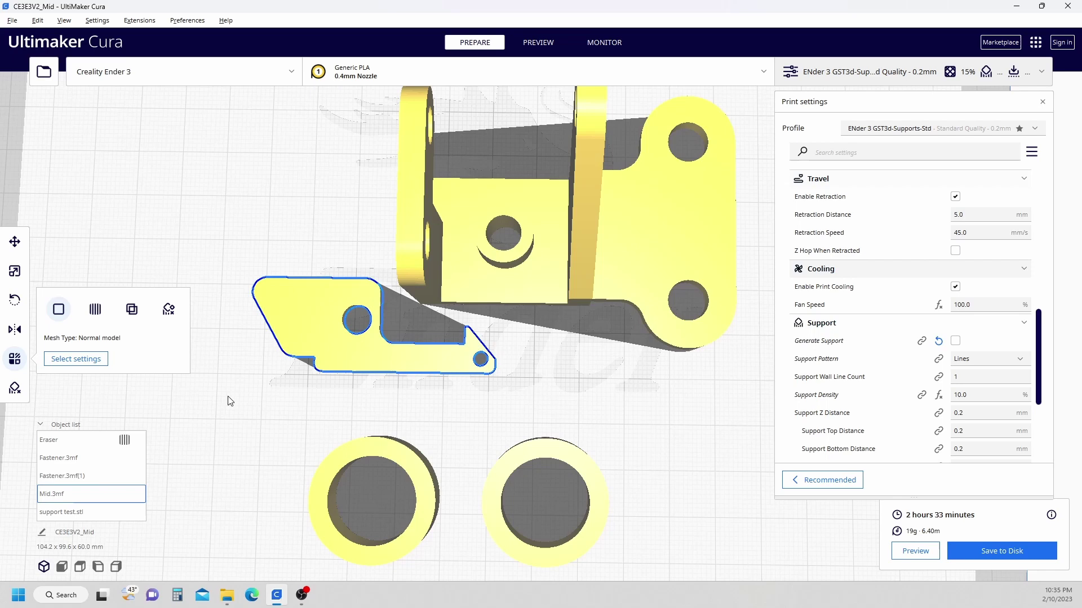
{"action": "left_click", "coordinate": [255, 387]}
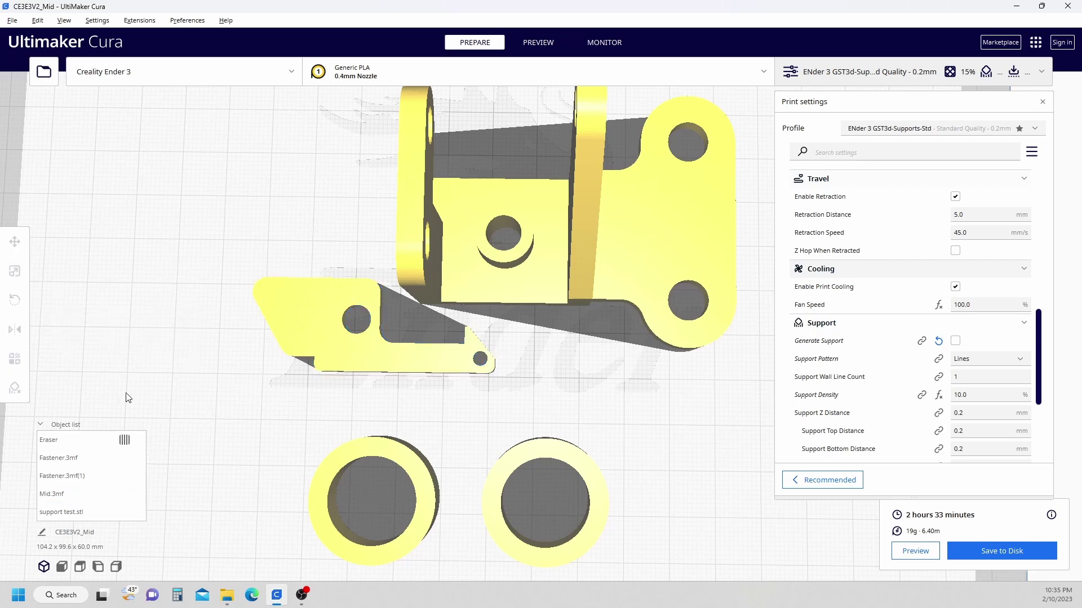
{"action": "left_click", "coordinate": [294, 328]}
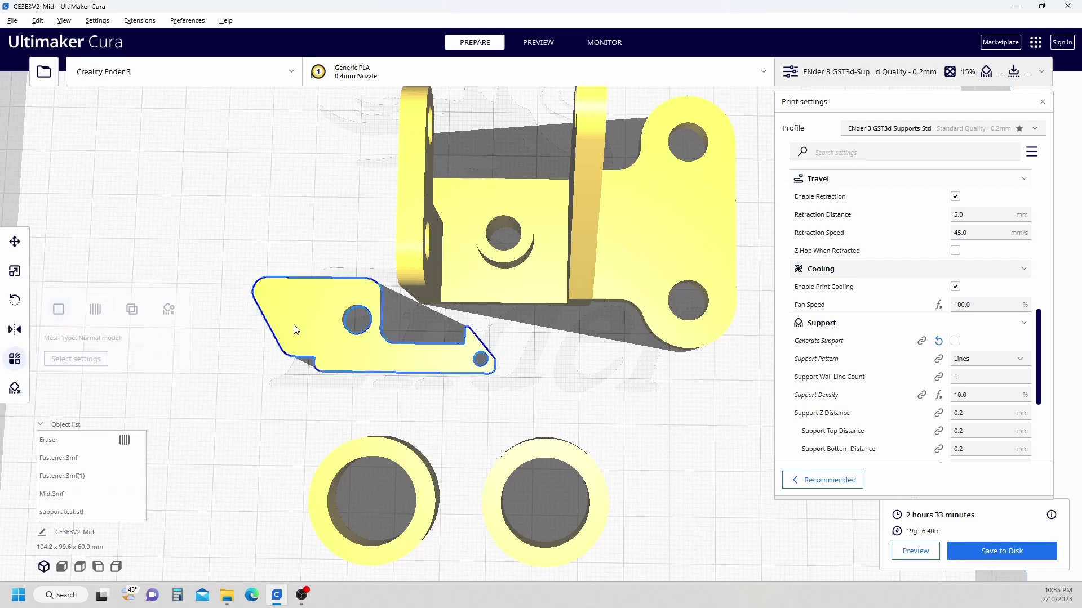
Add a blocker cube on the Mid part's small-hole end and slide it right to X -2.3363
{"action": "left_click", "coordinate": [15, 389]}
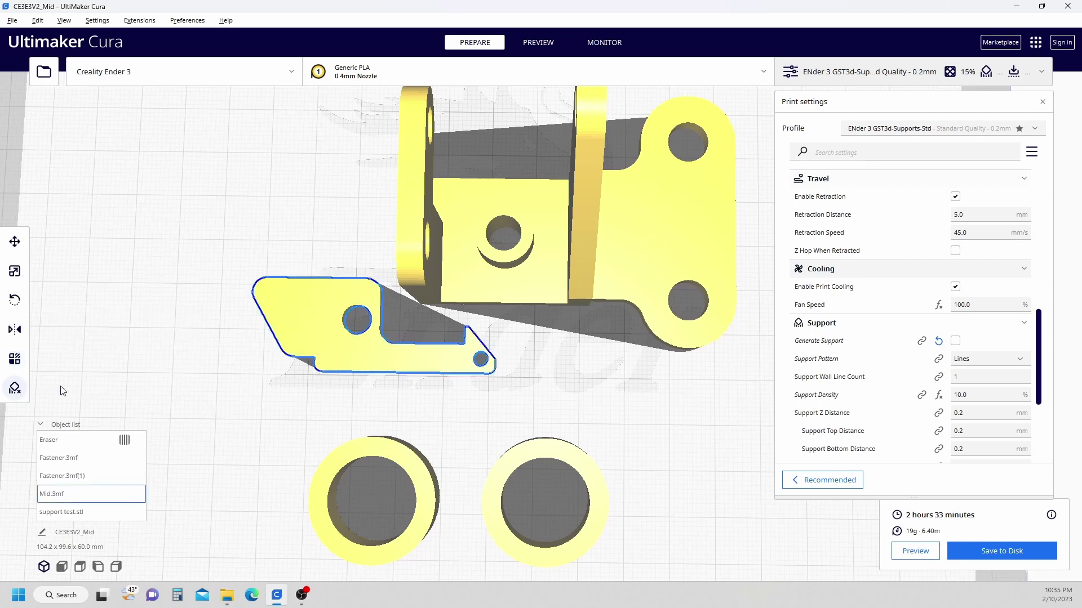
{"action": "left_click", "coordinate": [463, 354]}
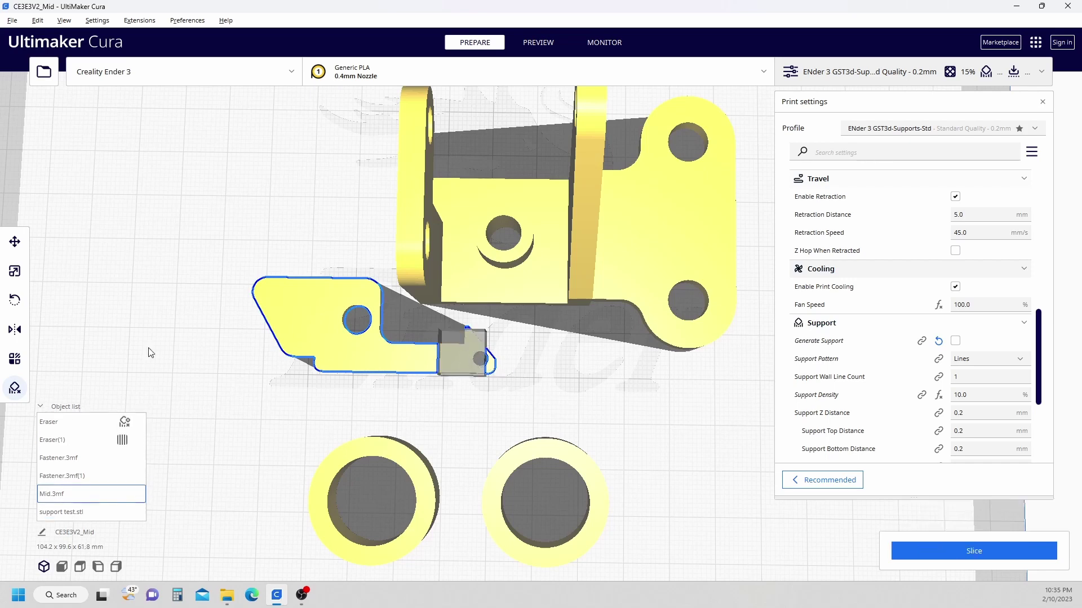
{"action": "left_click", "coordinate": [14, 242]}
{"action": "left_click", "coordinate": [472, 365]}
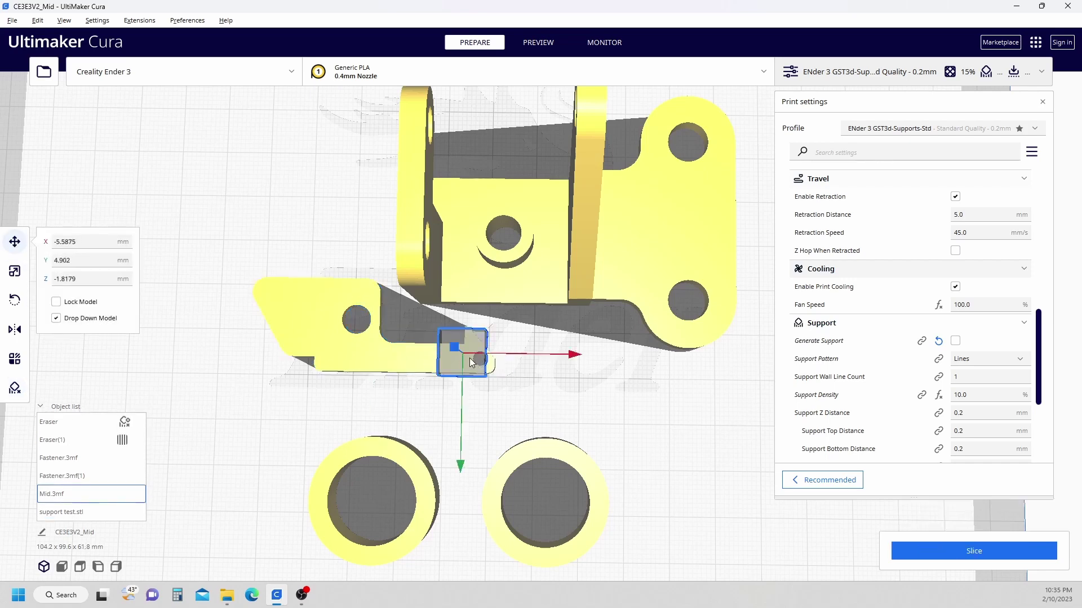
{"action": "left_click_drag", "start_coordinate": [578, 355], "coordinate": [594, 356]}
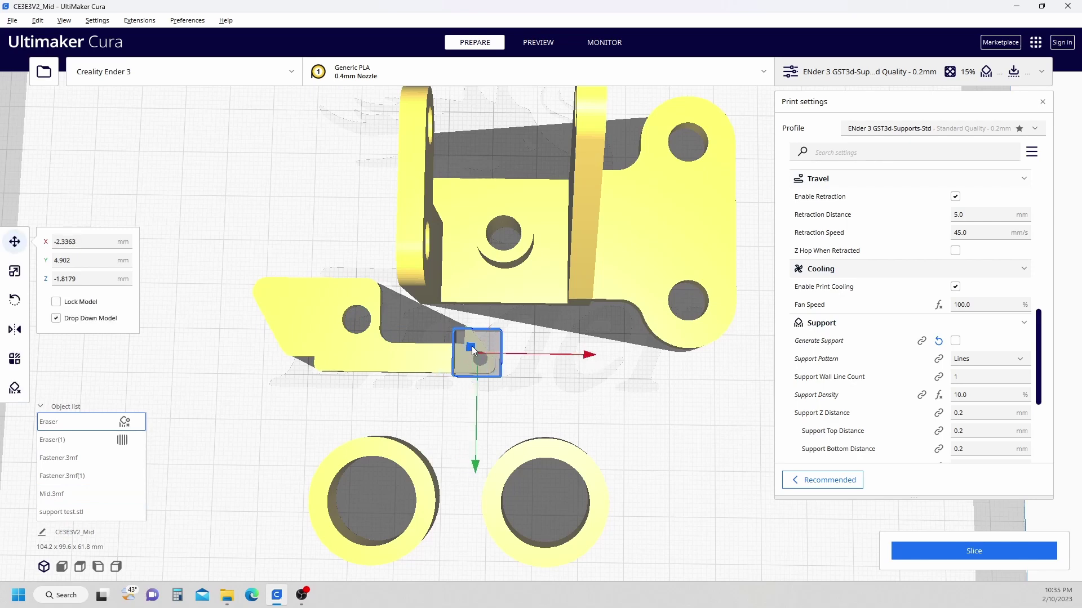
Untick Uniform Scaling and stretch the cube to 11.7355 mm (117.35%) in Y
{"action": "left_click", "coordinate": [14, 272]}
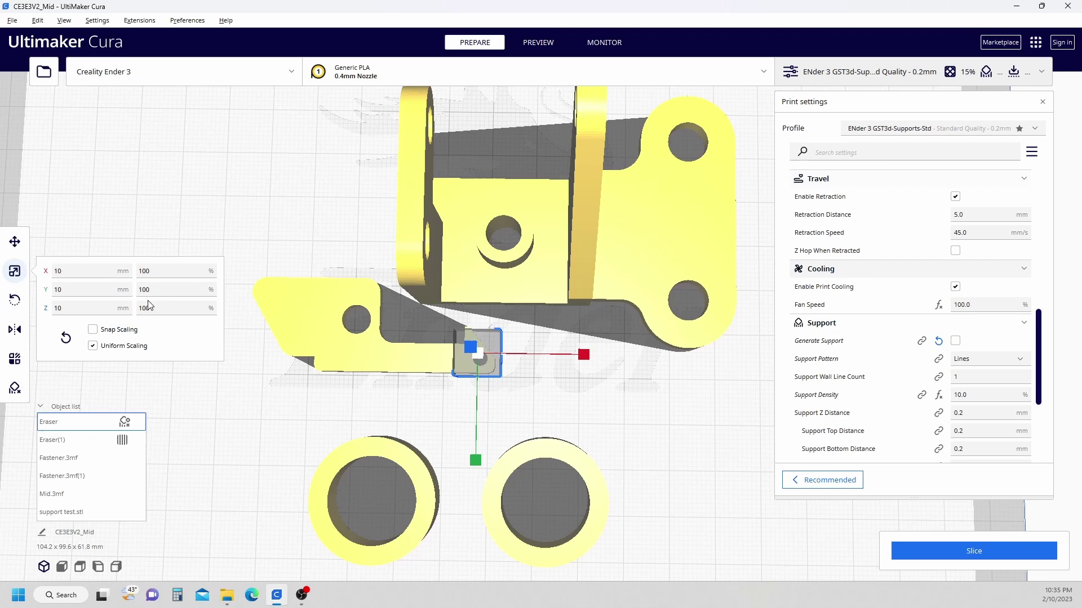
{"action": "left_click", "coordinate": [93, 345]}
{"action": "left_click_drag", "start_coordinate": [476, 461], "coordinate": [466, 550]}
{"action": "left_click", "coordinate": [548, 397]}
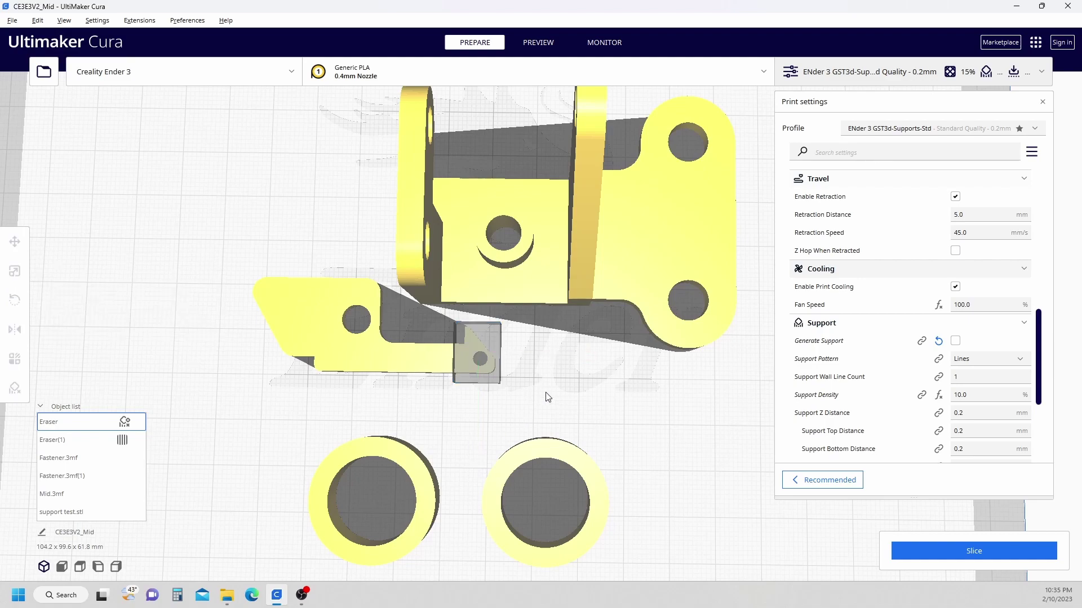
{"action": "right_click_drag", "start_coordinate": [546, 395], "coordinate": [511, 332]}
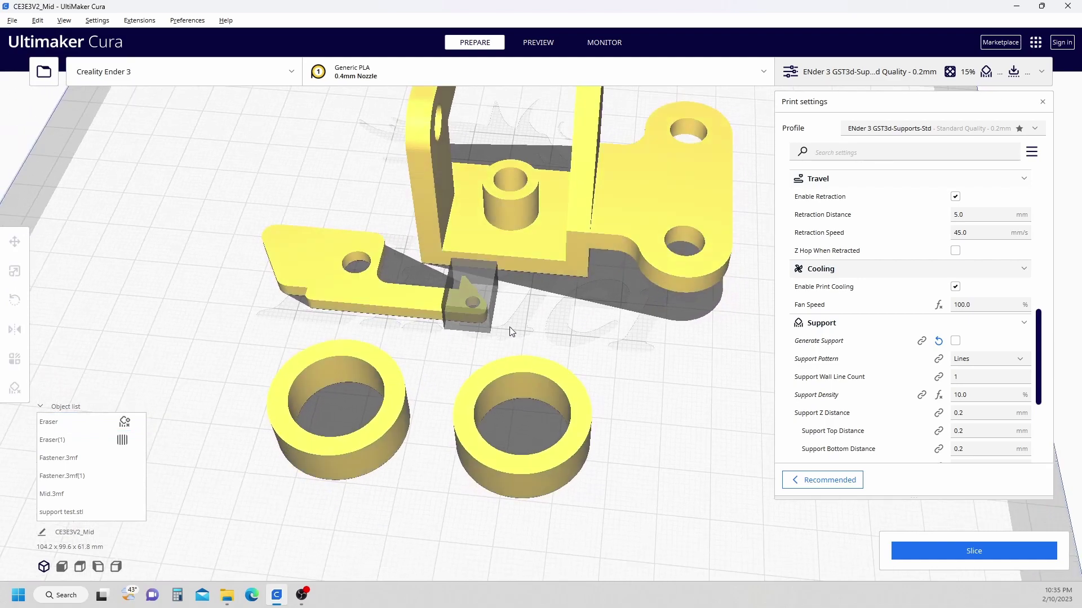
Set the blocker cube's mesh type to Modify settings for overlaps, Infill mesh only
{"action": "left_click", "coordinate": [481, 296]}
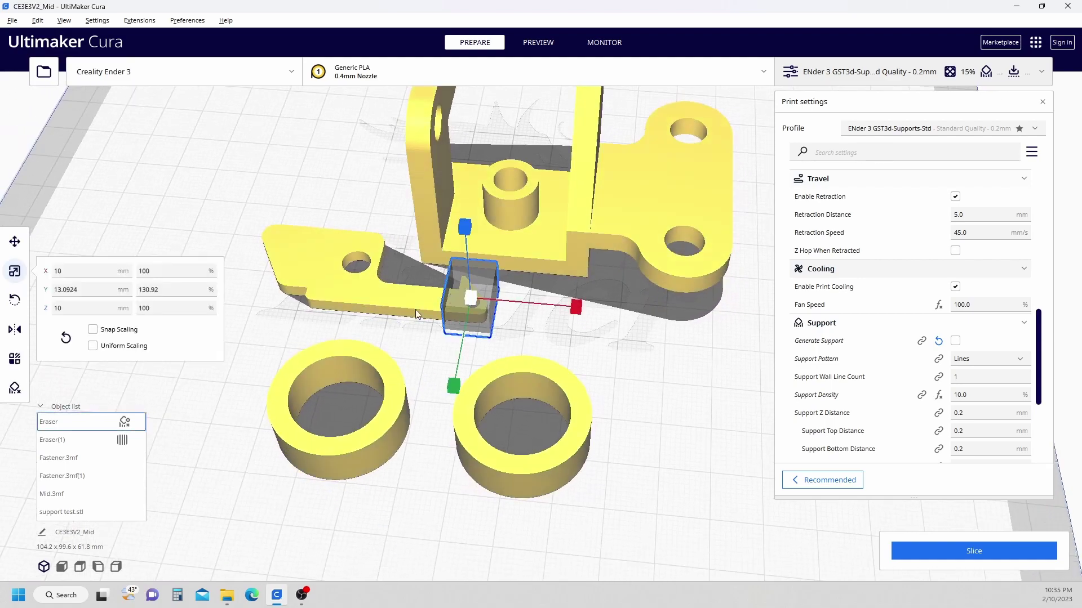
{"action": "left_click", "coordinate": [15, 359]}
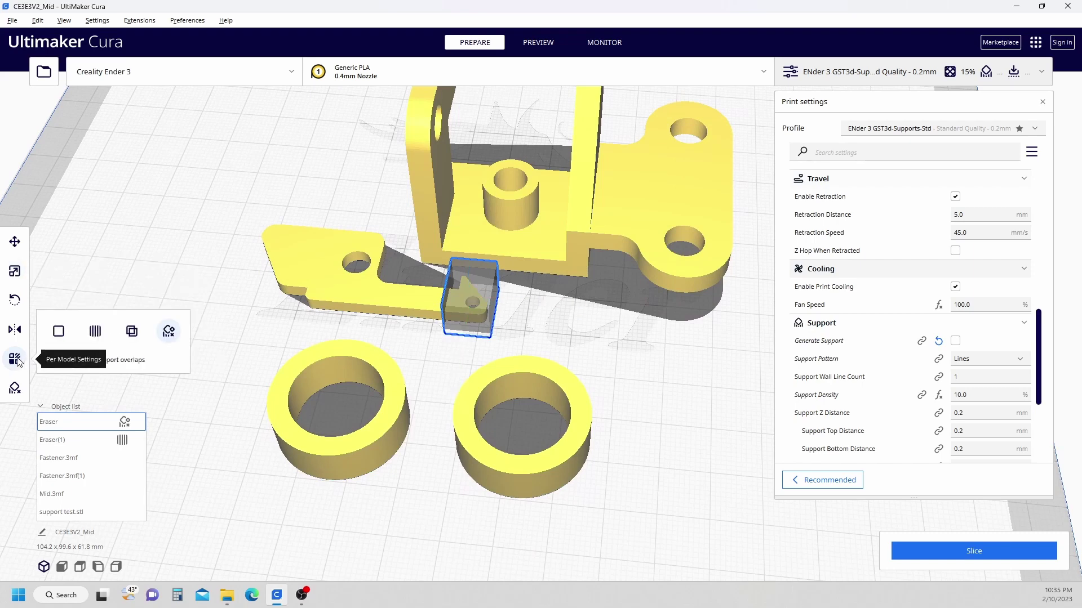
{"action": "left_click", "coordinate": [133, 334]}
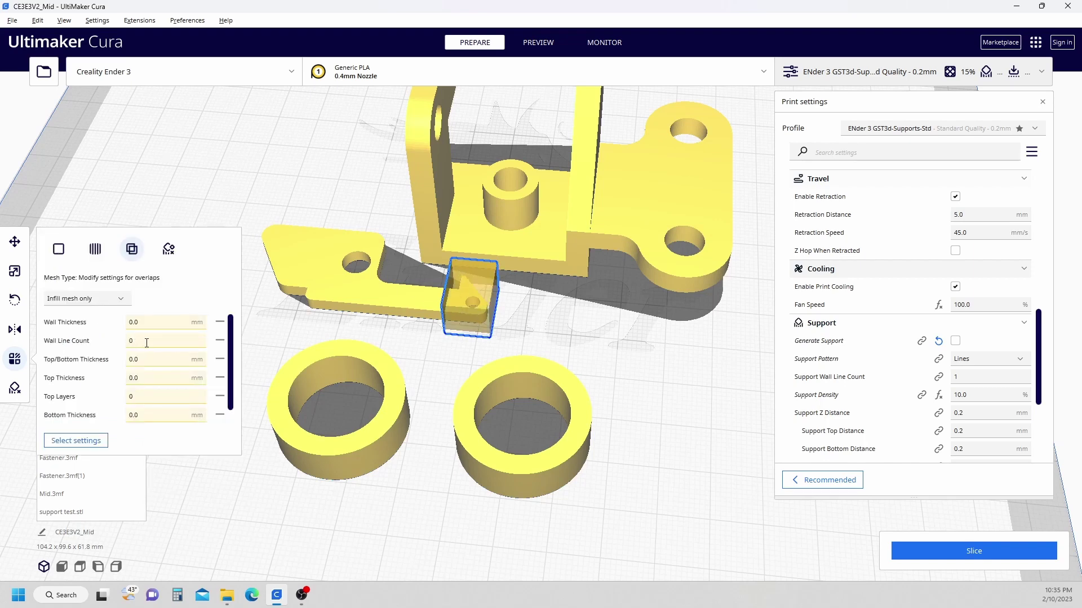
Set the modifier's Wall Line Count to 4
{"action": "scroll", "coordinate": [151, 343], "scroll_direction": "down", "scroll_amount": 1}
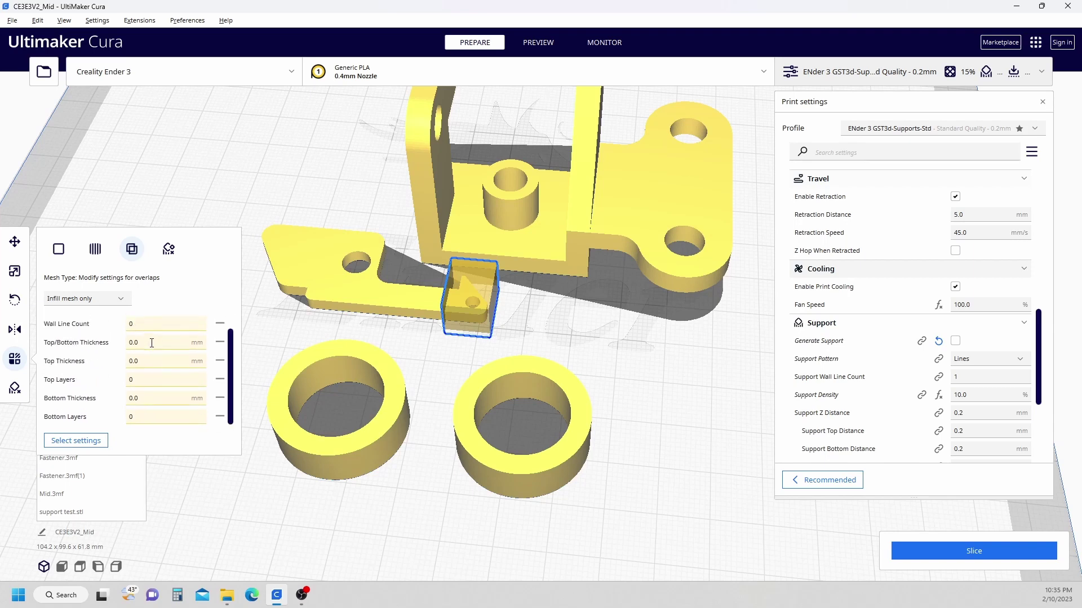
{"action": "scroll", "coordinate": [147, 364], "scroll_direction": "up", "scroll_amount": 1}
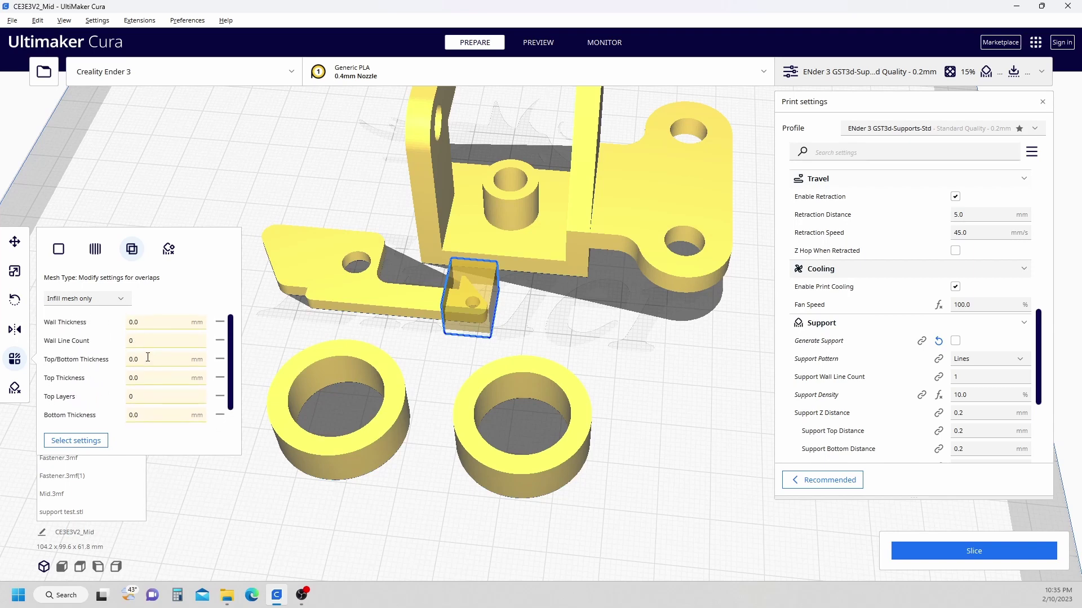
{"action": "left_click", "coordinate": [155, 340]}
{"action": "type", "text": "4"}
{"action": "left_click_drag", "start_coordinate": [1040, 356], "coordinate": [1032, 216]}
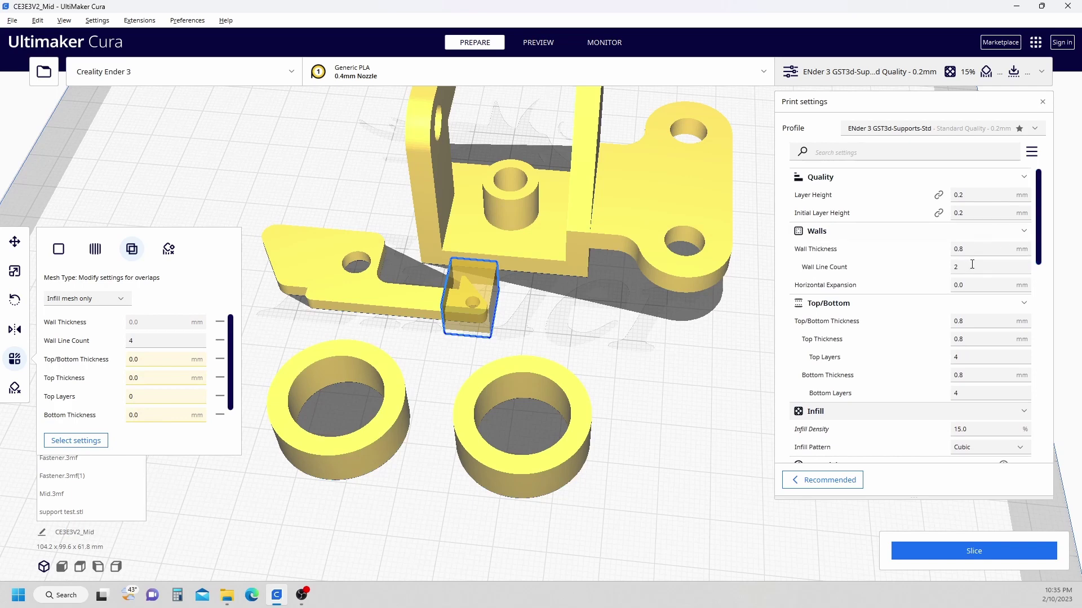
Slice the plate and preview only the bottom layers, stepping down to layer 9
{"action": "left_click", "coordinate": [930, 558]}
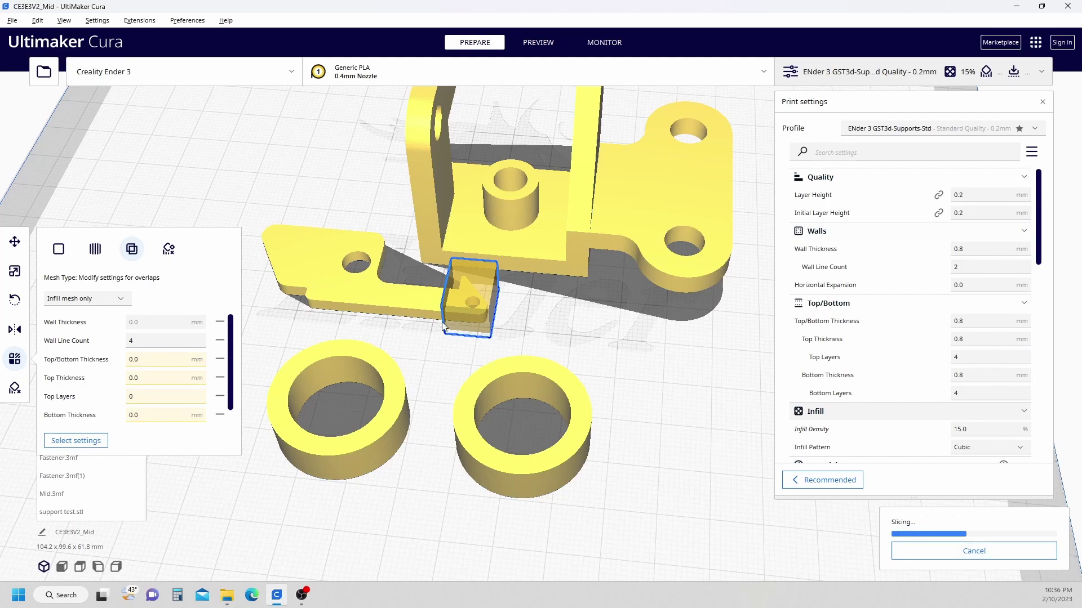
{"action": "scroll", "coordinate": [443, 324], "scroll_direction": "up", "scroll_amount": 5}
{"action": "scroll", "coordinate": [617, 379], "scroll_direction": "up", "scroll_amount": 2}
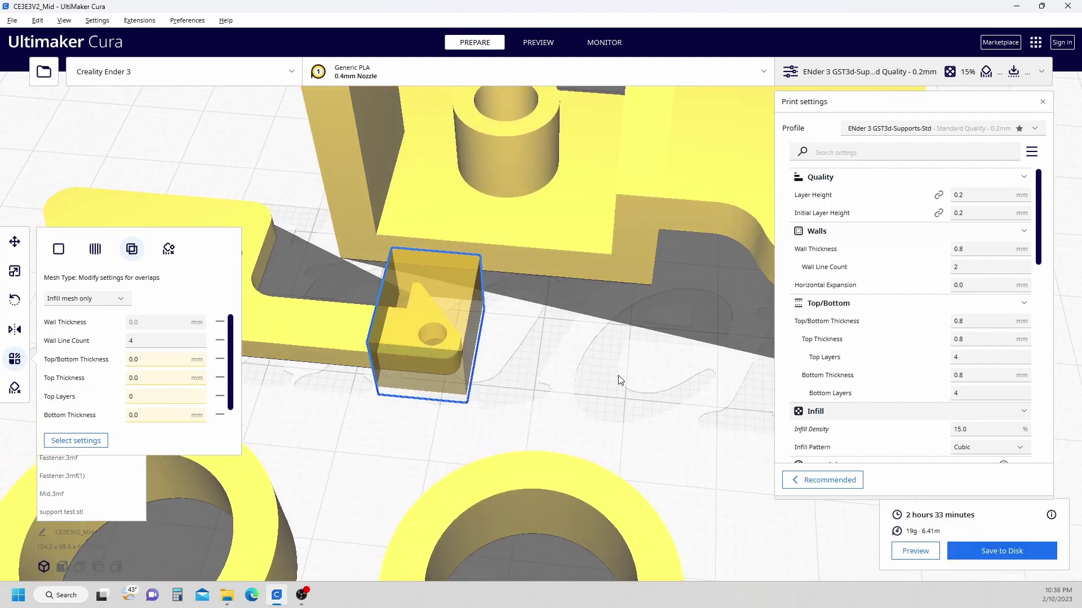
{"action": "left_click", "coordinate": [918, 552]}
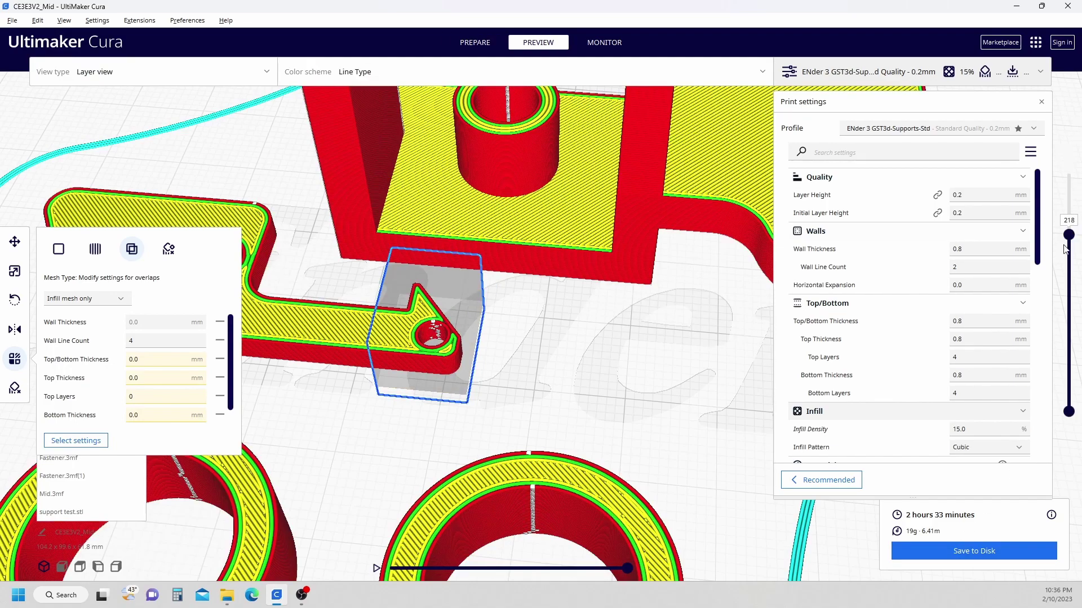
{"action": "left_click_drag", "start_coordinate": [1070, 237], "coordinate": [1069, 388]}
{"action": "key", "text": "Down"}
{"action": "key", "text": "Down"}
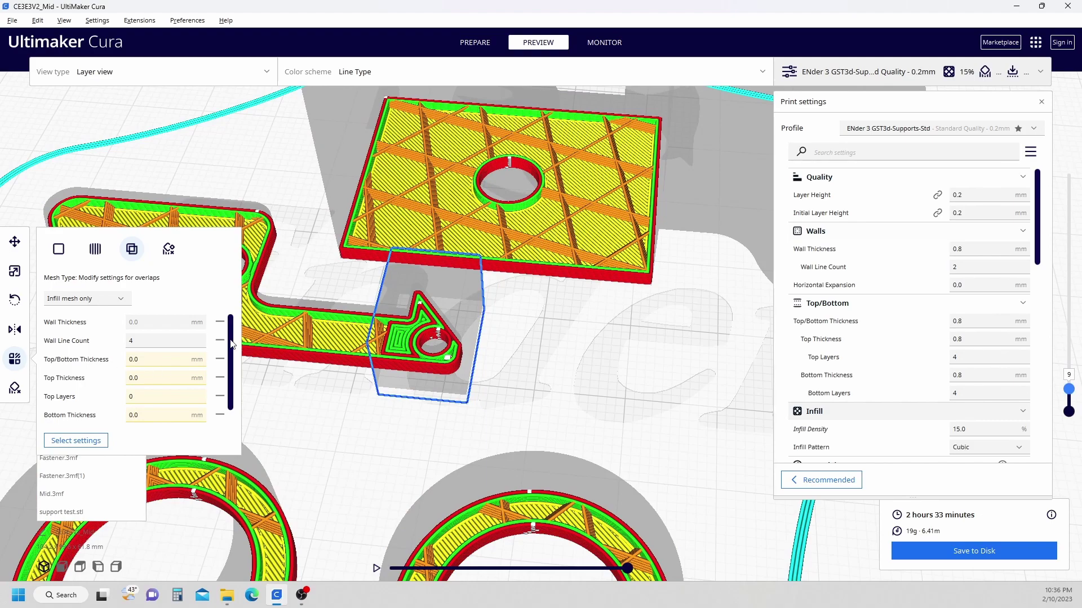
{"action": "scroll", "coordinate": [353, 368], "scroll_direction": "up", "scroll_amount": 8}
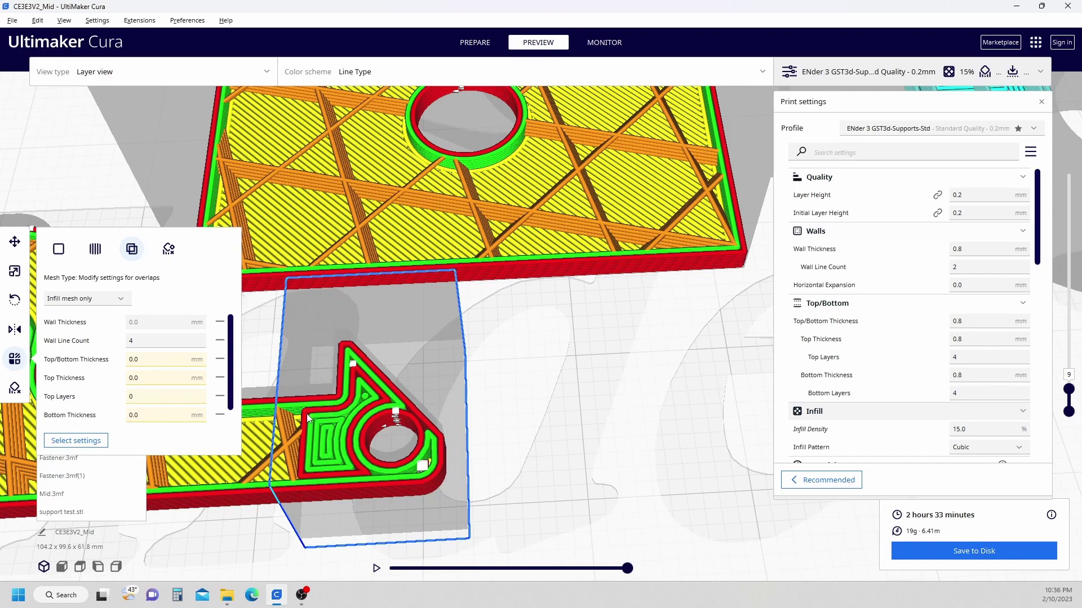
Orbit around the modifier box's extra walls, then show all 300 layers
{"action": "right_click_drag", "start_coordinate": [557, 407], "coordinate": [539, 377]}
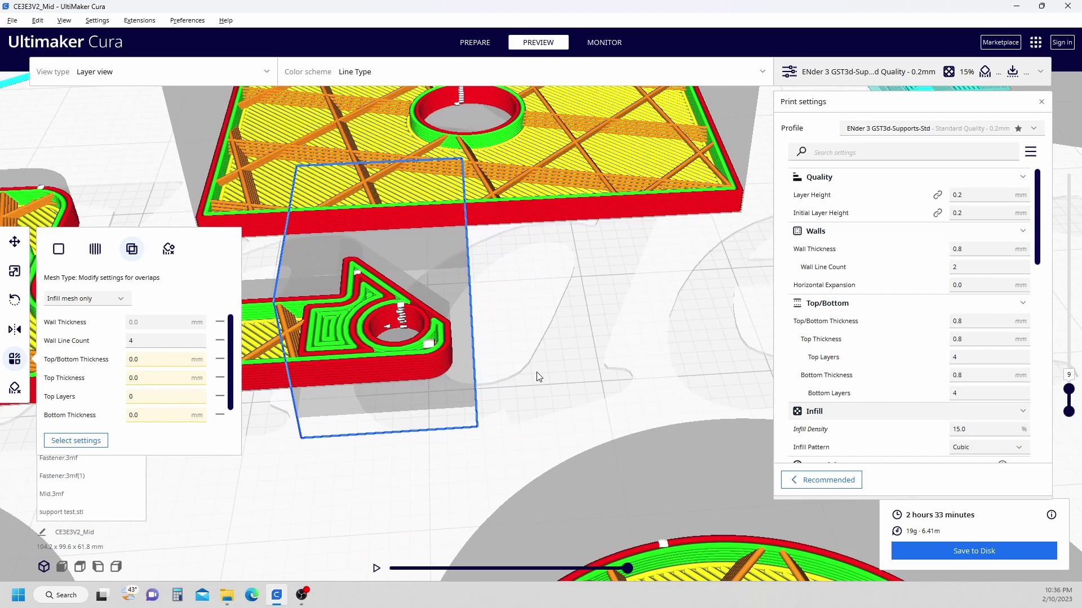
{"action": "right_click_drag", "start_coordinate": [334, 421], "coordinate": [469, 470]}
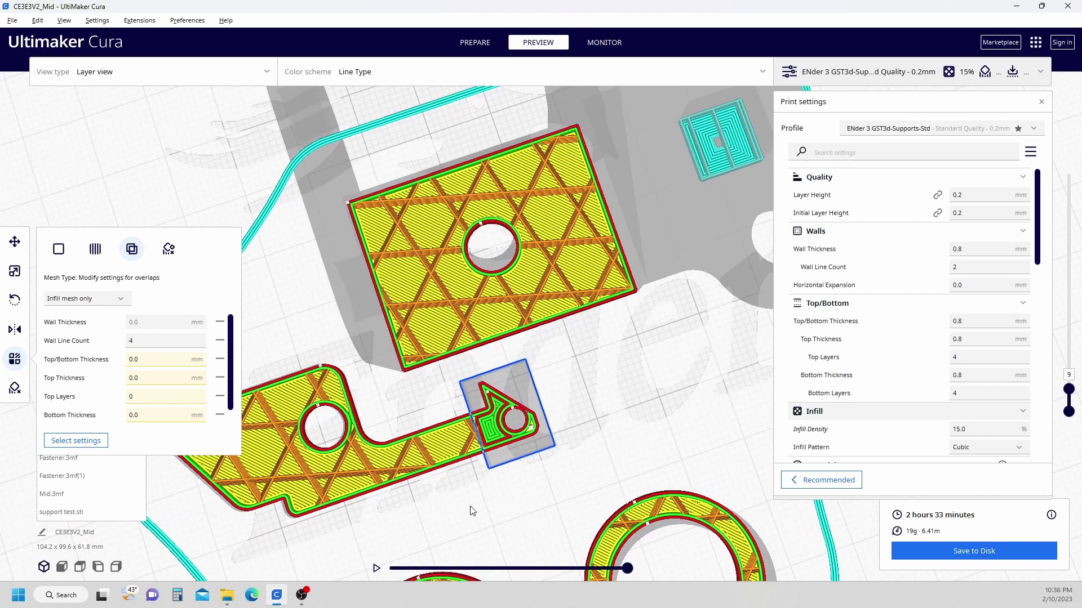
{"action": "right_click_drag", "start_coordinate": [474, 509], "coordinate": [403, 416]}
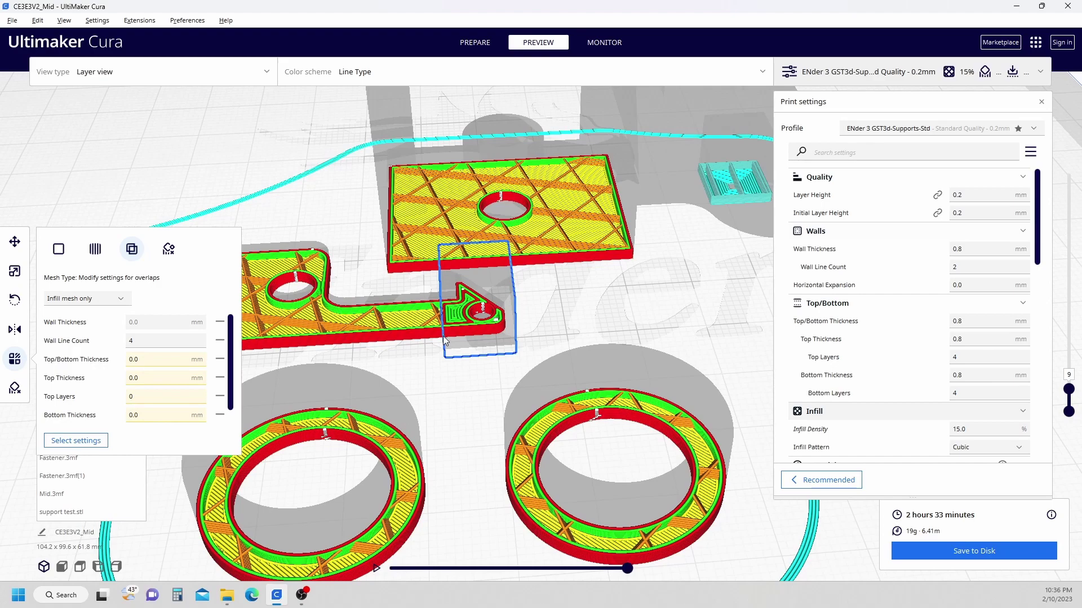
{"action": "right_click_drag", "start_coordinate": [546, 309], "coordinate": [521, 369]}
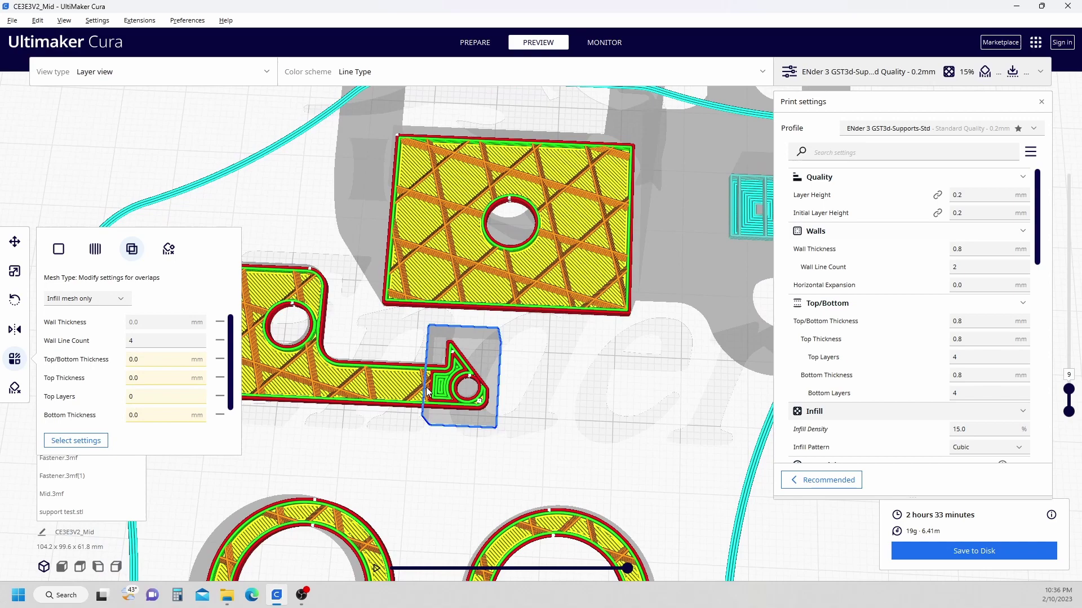
{"action": "scroll", "coordinate": [429, 392], "scroll_direction": "up", "scroll_amount": 3}
{"action": "scroll", "coordinate": [437, 390], "scroll_direction": "down", "scroll_amount": 5}
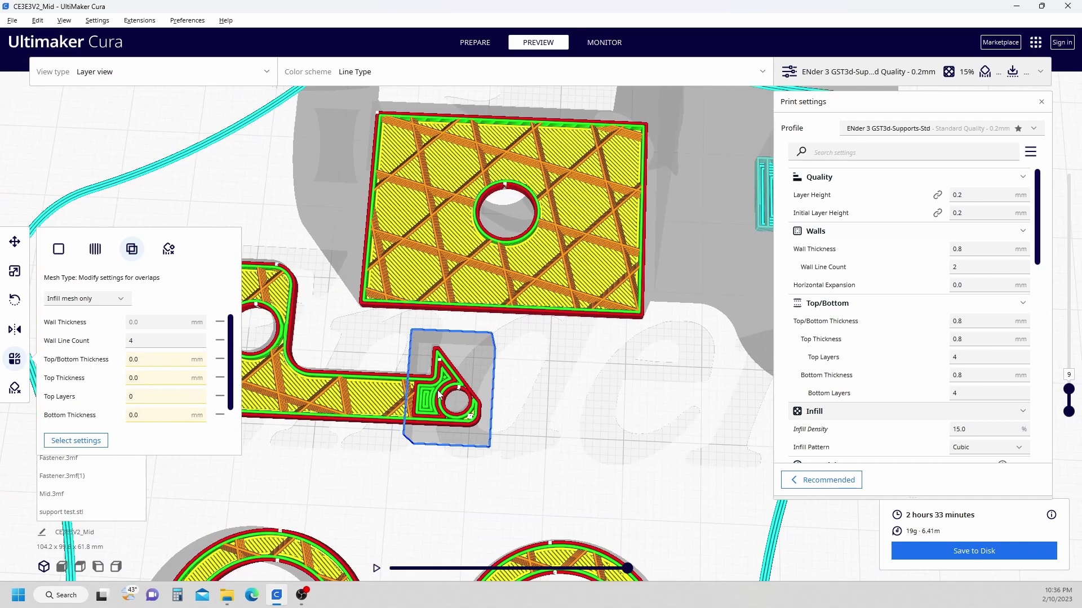
{"action": "left_click_drag", "start_coordinate": [1069, 389], "coordinate": [1077, 79]}
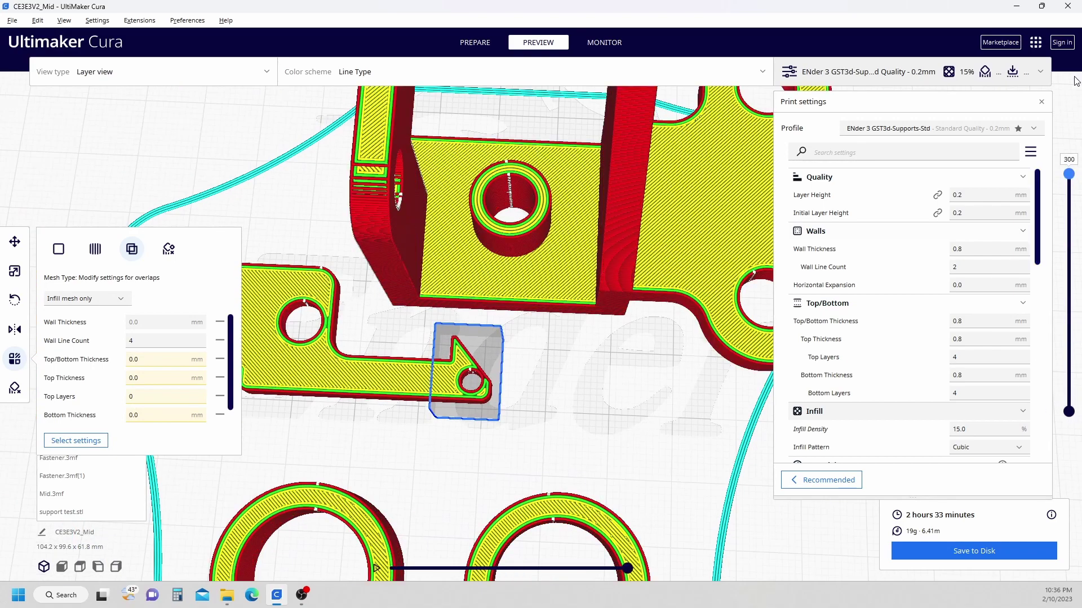
Add Infill Density to the modifier's customizable per-model settings
{"action": "left_click", "coordinate": [88, 444]}
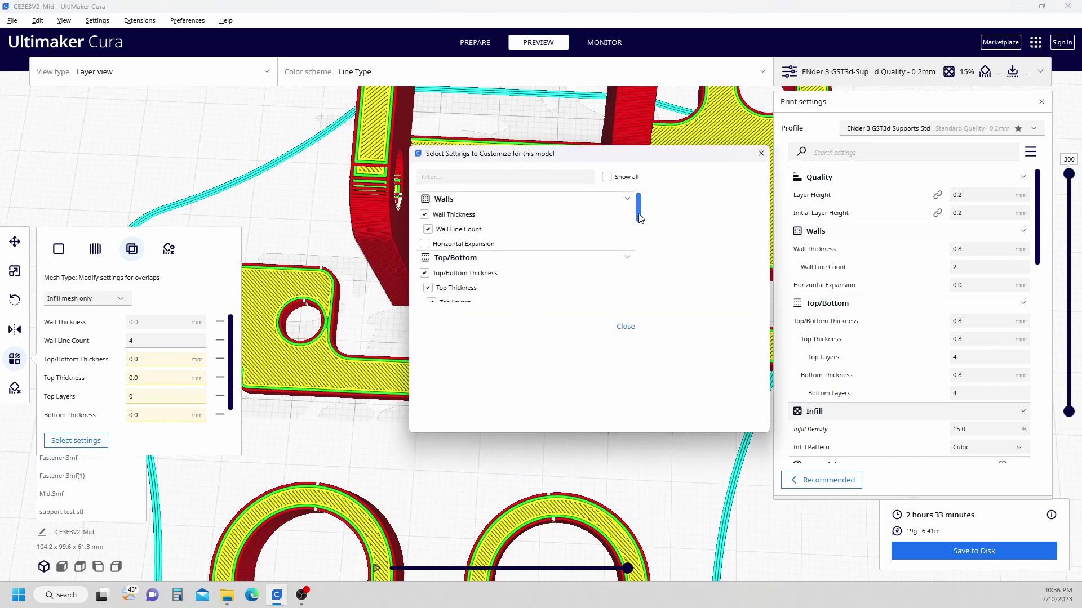
{"action": "left_click_drag", "start_coordinate": [640, 219], "coordinate": [637, 239]}
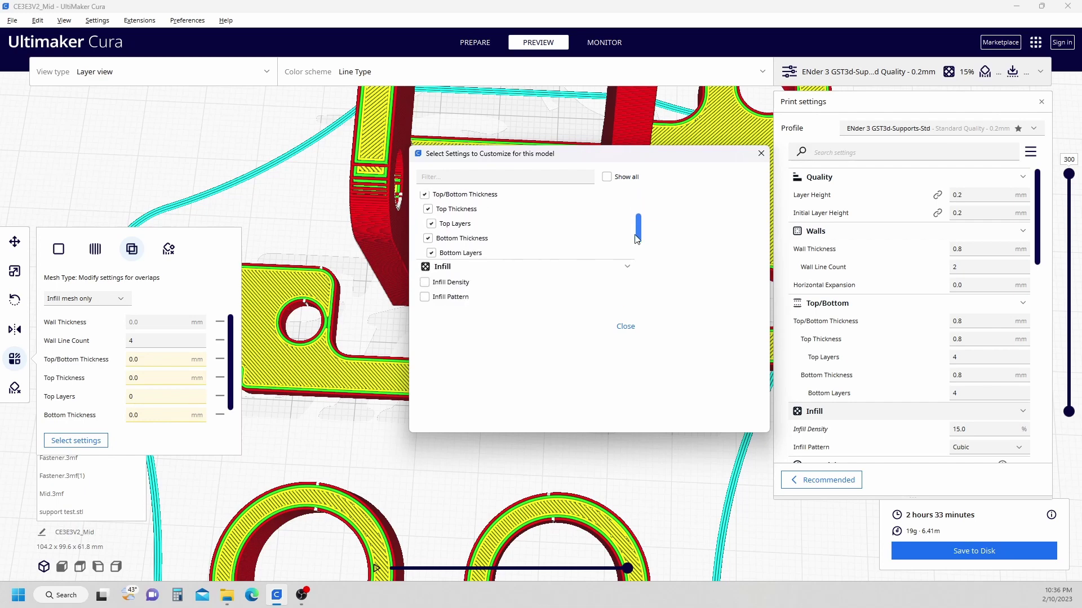
{"action": "left_click", "coordinate": [425, 277]}
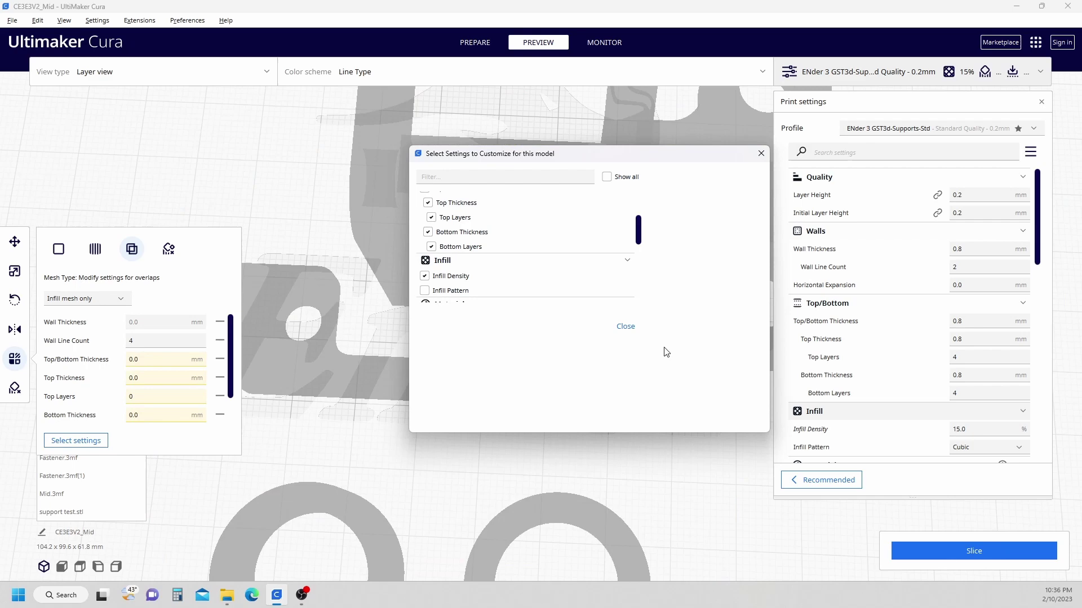
{"action": "left_click", "coordinate": [626, 327]}
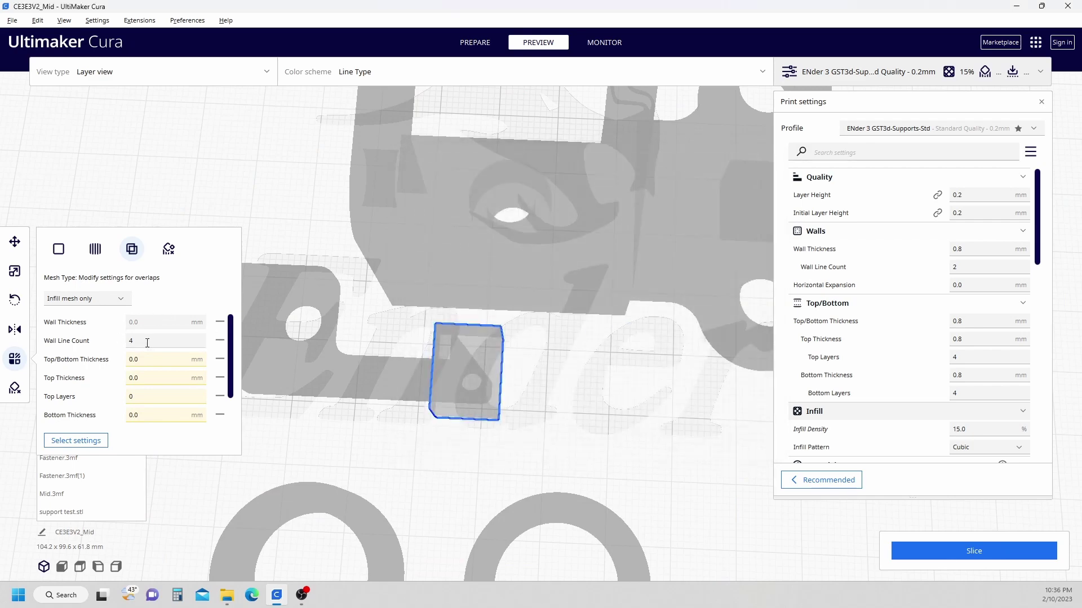
Set the modifier's Wall Line Count to 0 and Infill Density to 100%
{"action": "left_click", "coordinate": [130, 342]}
{"action": "type", "text": "0"}
{"action": "scroll", "coordinate": [156, 381], "scroll_direction": "down", "scroll_amount": 2}
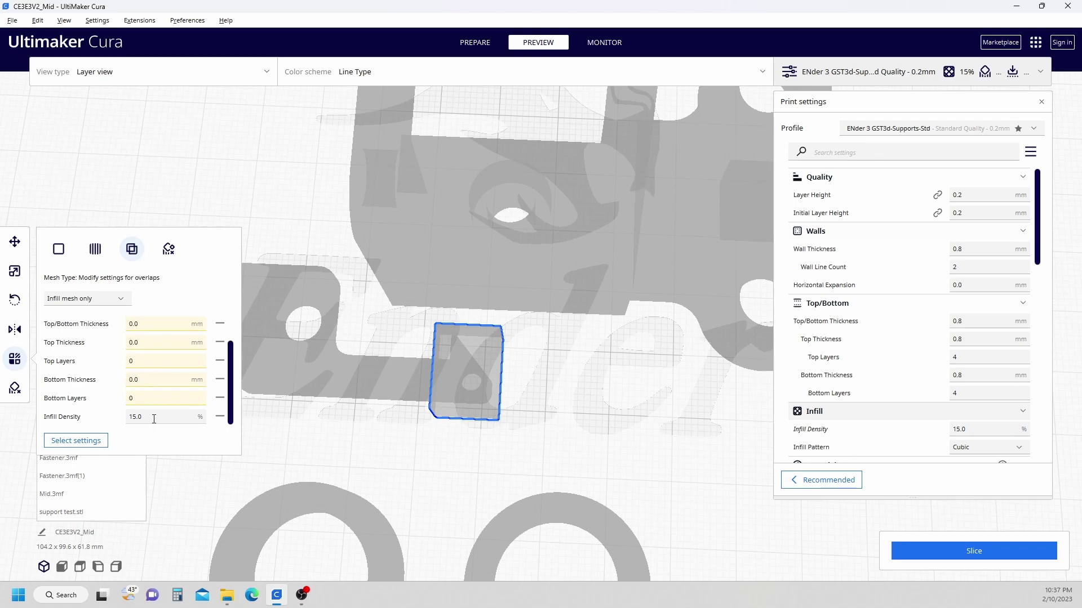
{"action": "left_click", "coordinate": [154, 419]}
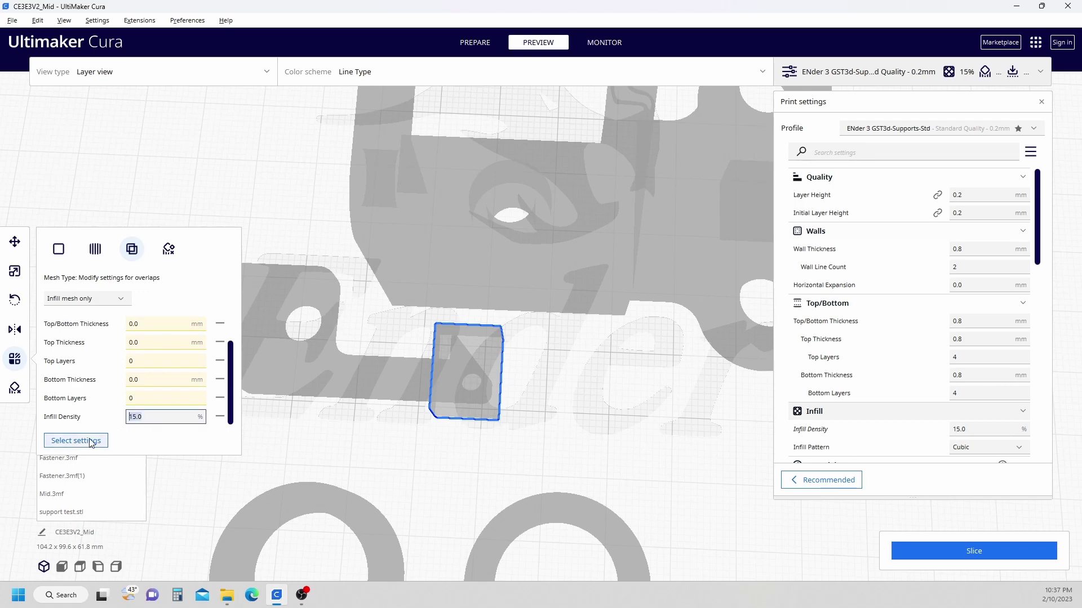
{"action": "type", "text": "100"}
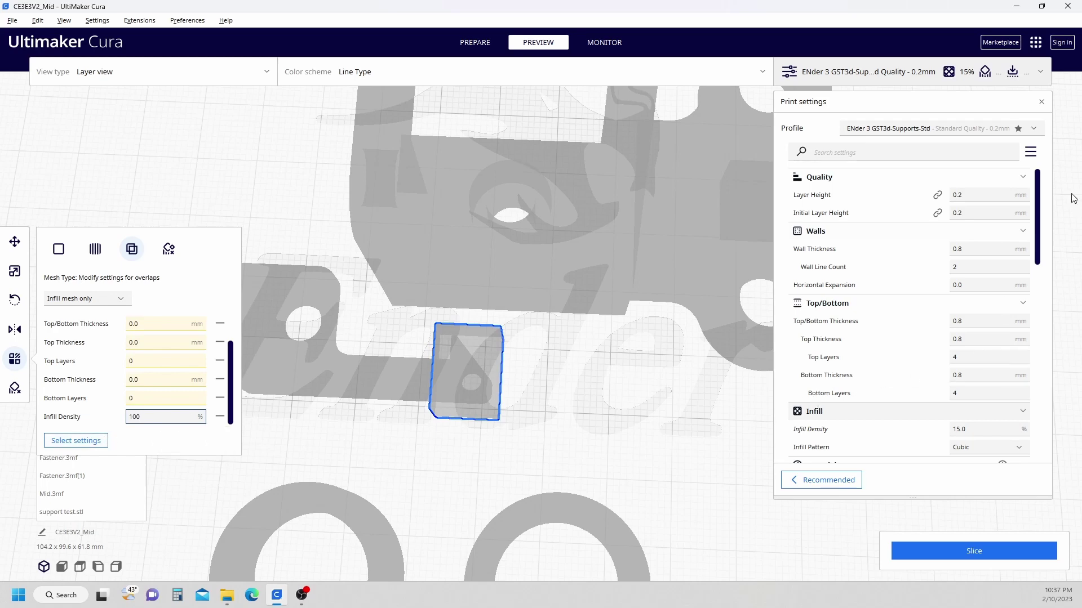
{"action": "left_click", "coordinate": [1045, 221]}
{"action": "scroll", "coordinate": [975, 351], "scroll_direction": "down", "scroll_amount": 3}
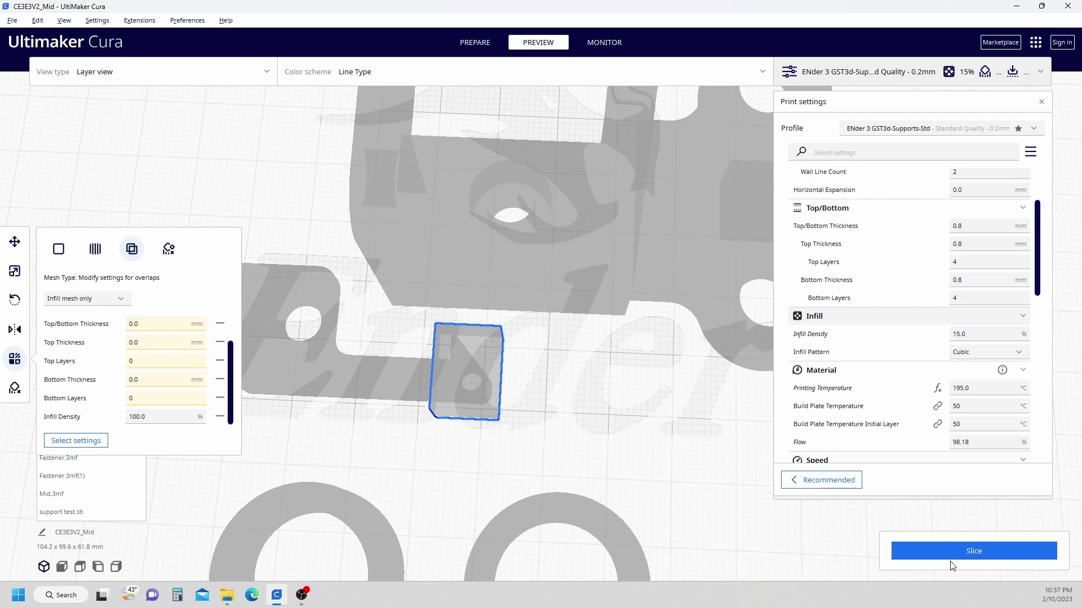
Re-slice and lower the layer slider to inspect the hook tip's solid infill
{"action": "left_click", "coordinate": [972, 550]}
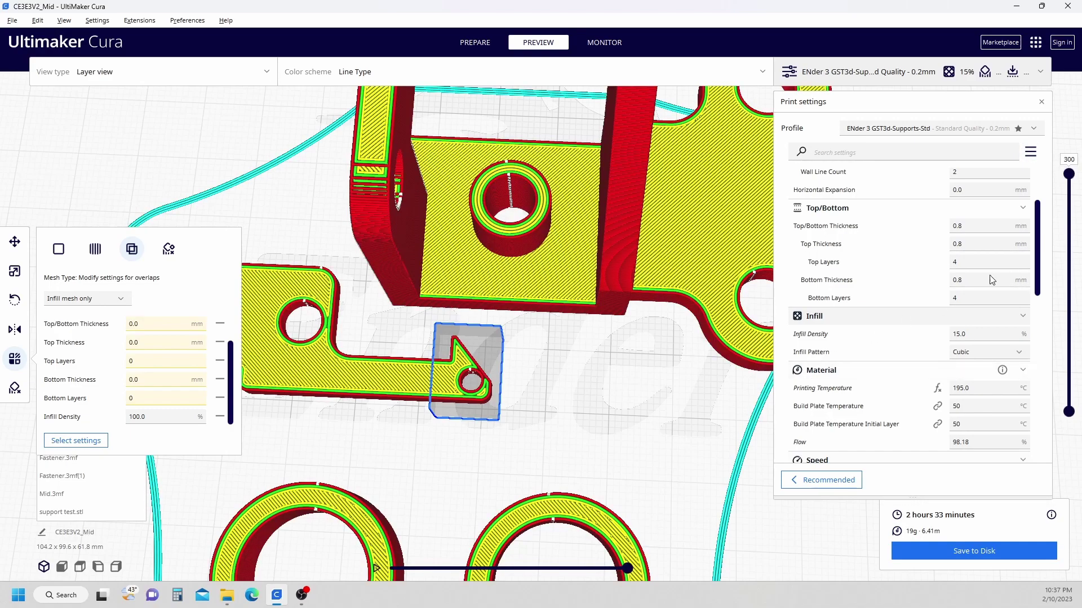
{"action": "left_click_drag", "start_coordinate": [1070, 175], "coordinate": [1068, 394]}
{"action": "scroll", "coordinate": [431, 399], "scroll_direction": "up", "scroll_amount": 3}
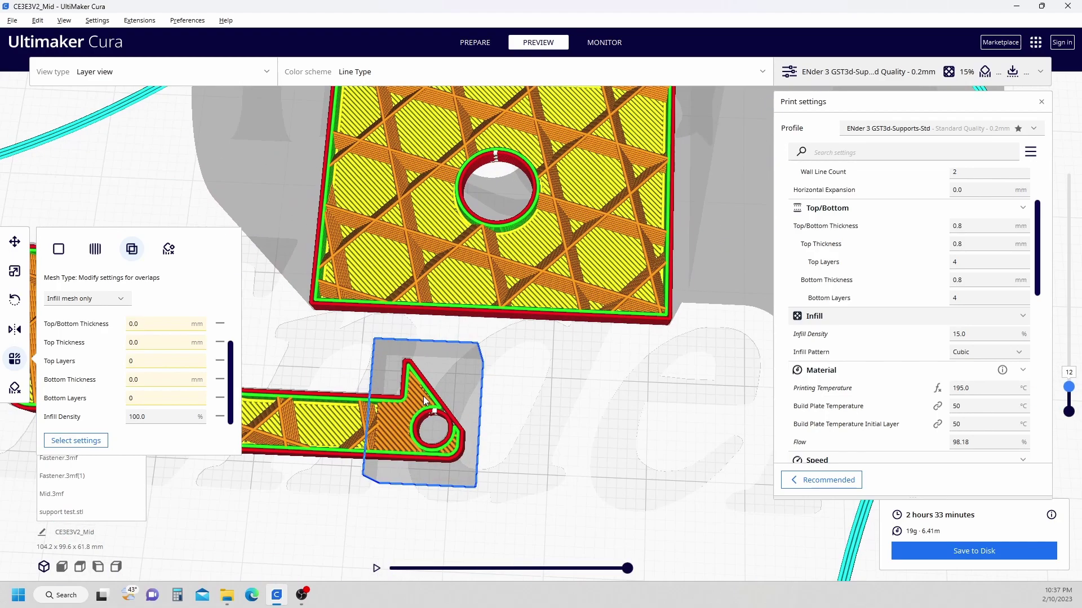
{"action": "right_click_drag", "start_coordinate": [344, 355], "coordinate": [418, 292]}
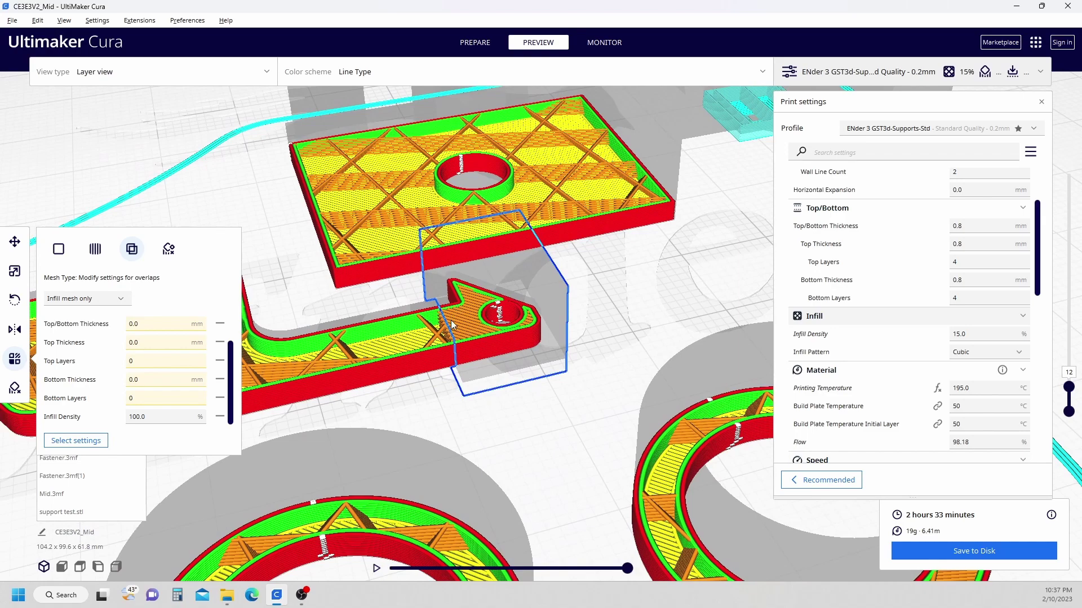
{"action": "scroll", "coordinate": [460, 340], "scroll_direction": "up", "scroll_amount": 5}
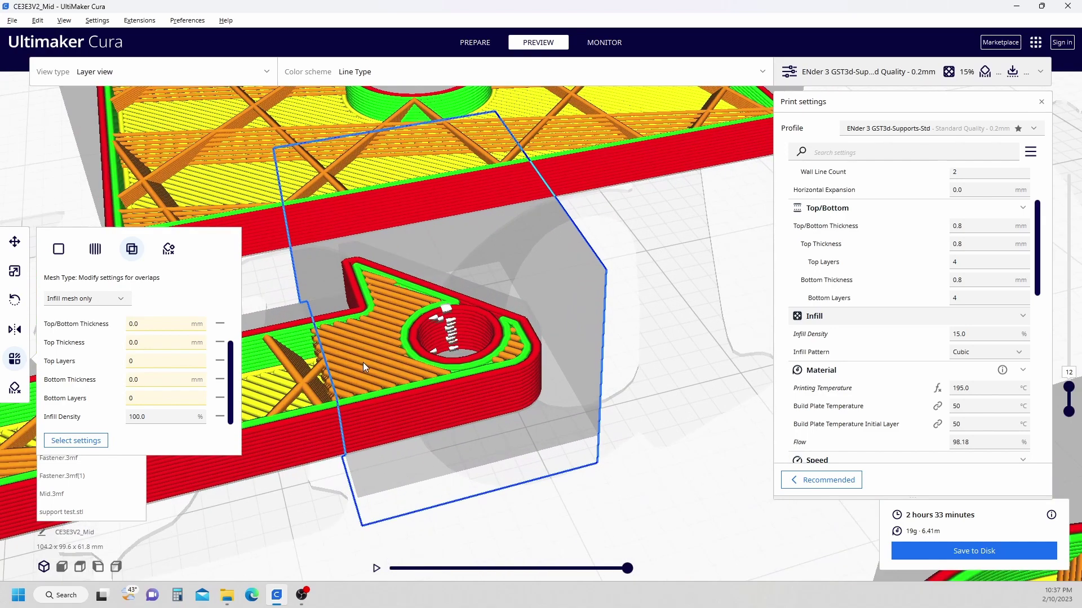
{"action": "scroll", "coordinate": [363, 362], "scroll_direction": "down", "scroll_amount": 3}
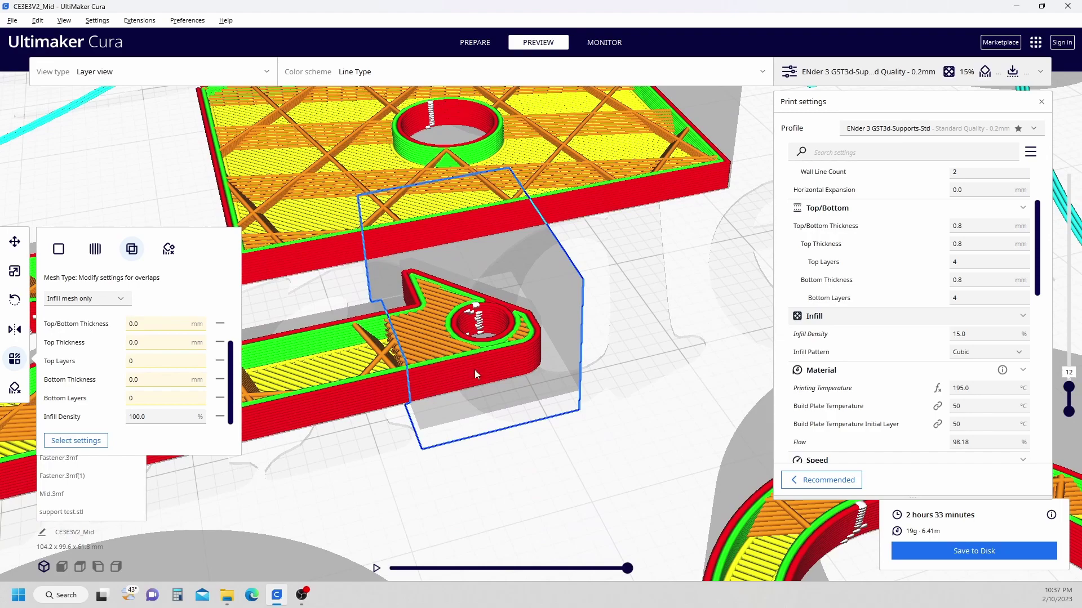
{"action": "scroll", "coordinate": [573, 420], "scroll_direction": "down", "scroll_amount": 5}
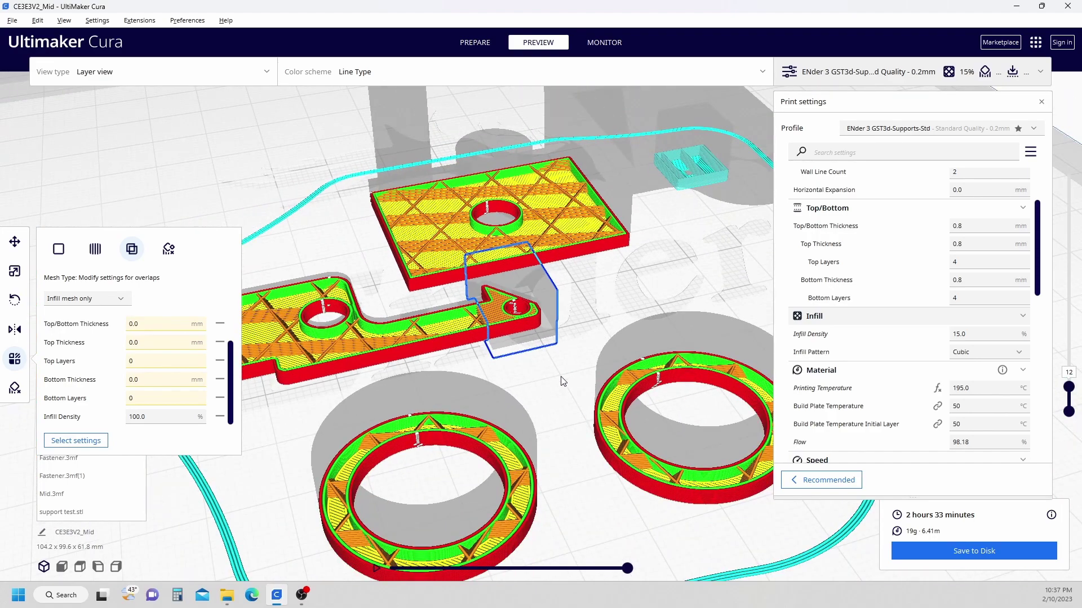
View the whole plate from above, raise the preview to layer 54, and deselect the modifier
{"action": "right_click_drag", "start_coordinate": [573, 420], "coordinate": [516, 418]}
{"action": "scroll", "coordinate": [517, 418], "scroll_direction": "down", "scroll_amount": 3}
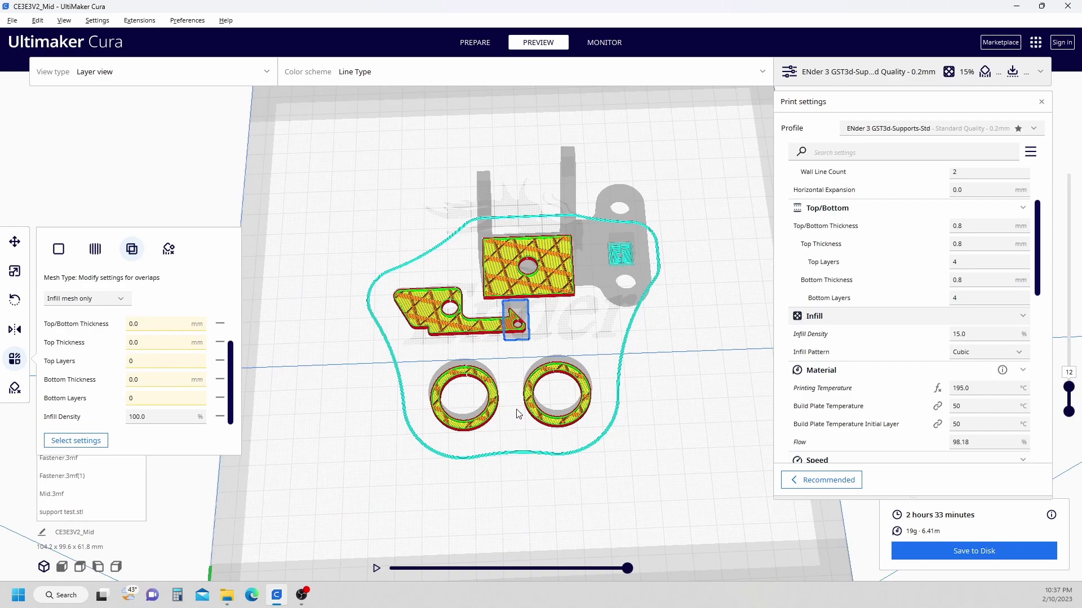
{"action": "right_click_drag", "start_coordinate": [623, 332], "coordinate": [586, 308]}
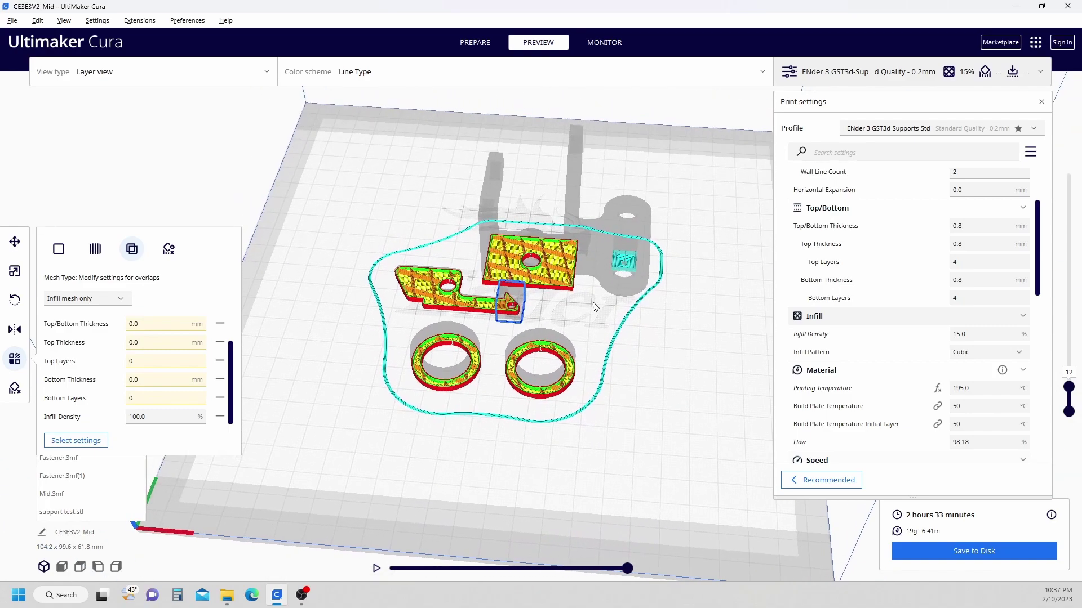
{"action": "scroll", "coordinate": [586, 309], "scroll_direction": "up", "scroll_amount": 4}
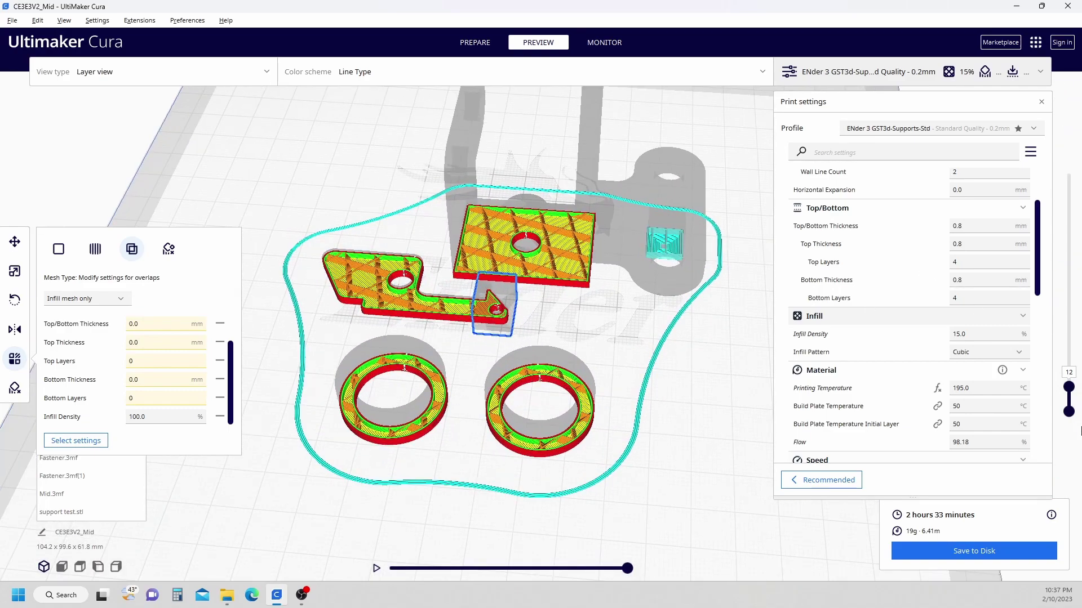
{"action": "scroll", "coordinate": [663, 245], "scroll_direction": "up", "scroll_amount": 3}
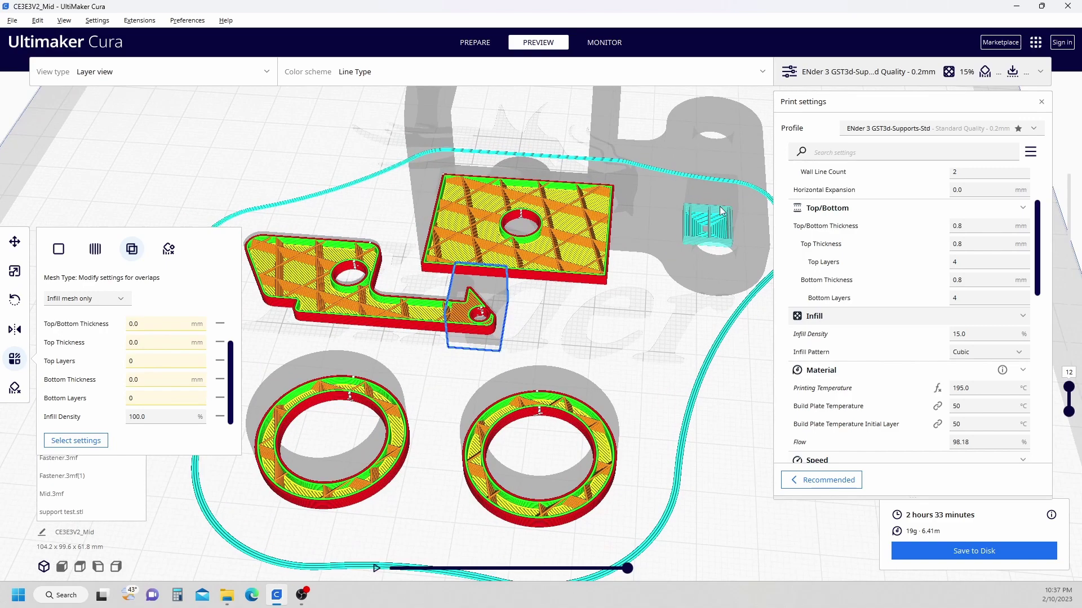
{"action": "left_click_drag", "start_coordinate": [1069, 388], "coordinate": [1068, 174]}
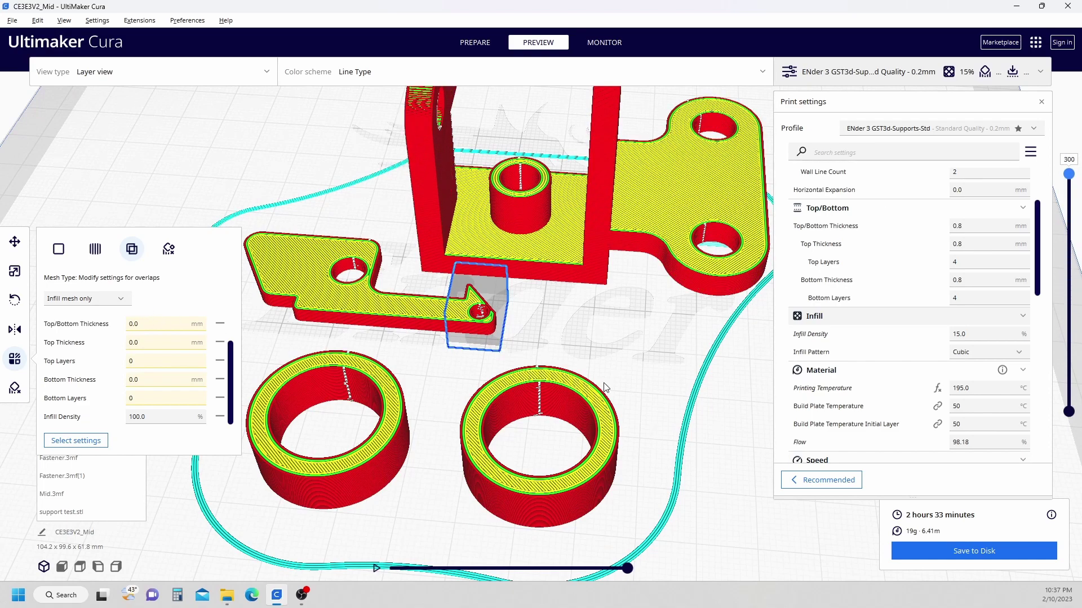
{"action": "left_click", "coordinate": [405, 562]}
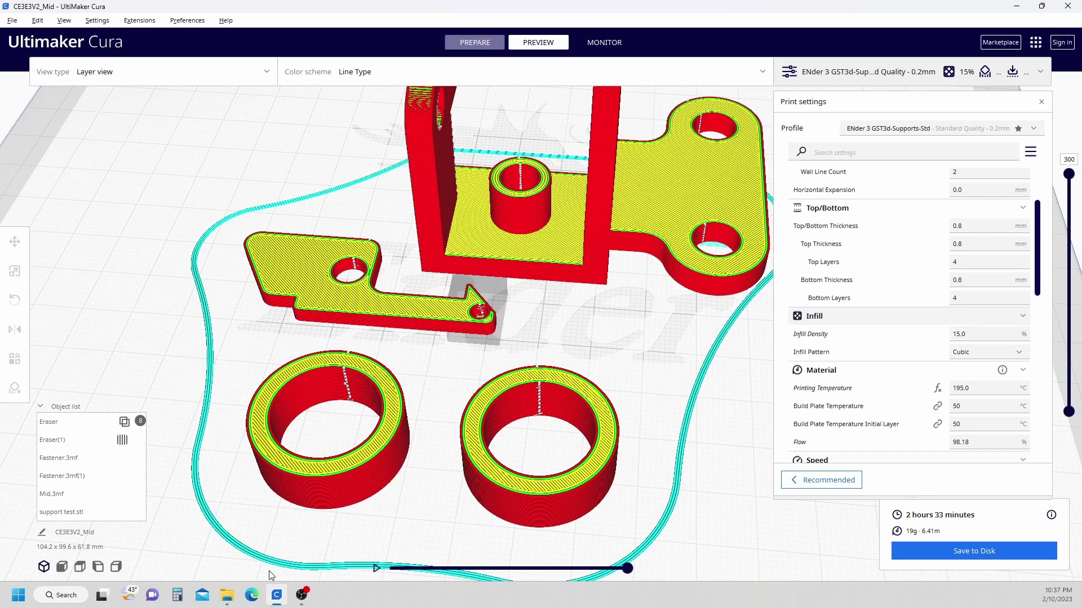
Add a support blocker cube to the left ring and move it up into the ring
{"action": "left_click", "coordinate": [283, 506]}
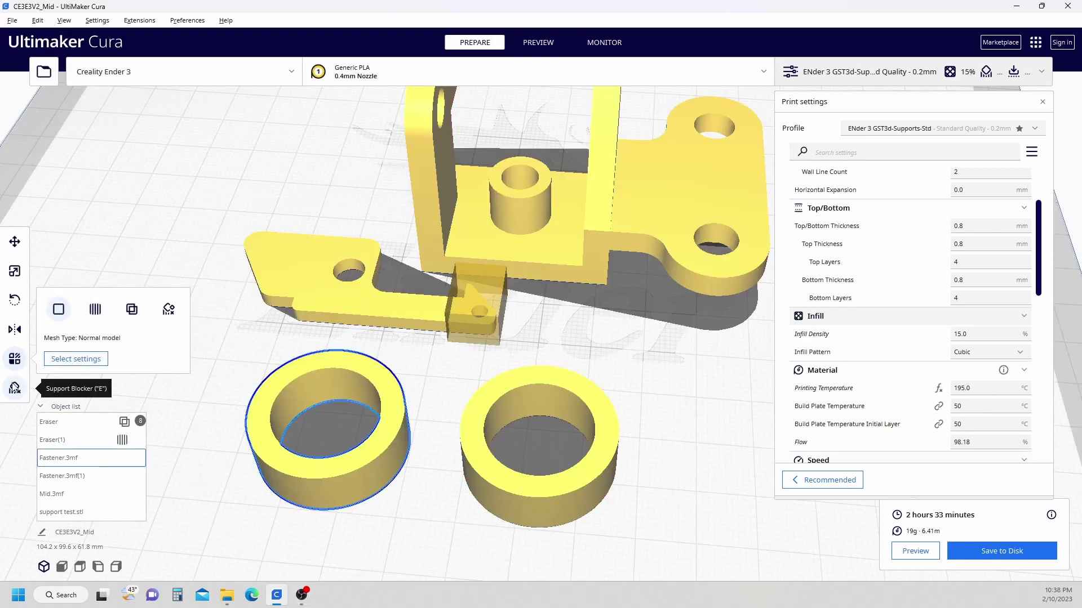
{"action": "left_click", "coordinate": [15, 388]}
{"action": "left_click", "coordinate": [307, 492]}
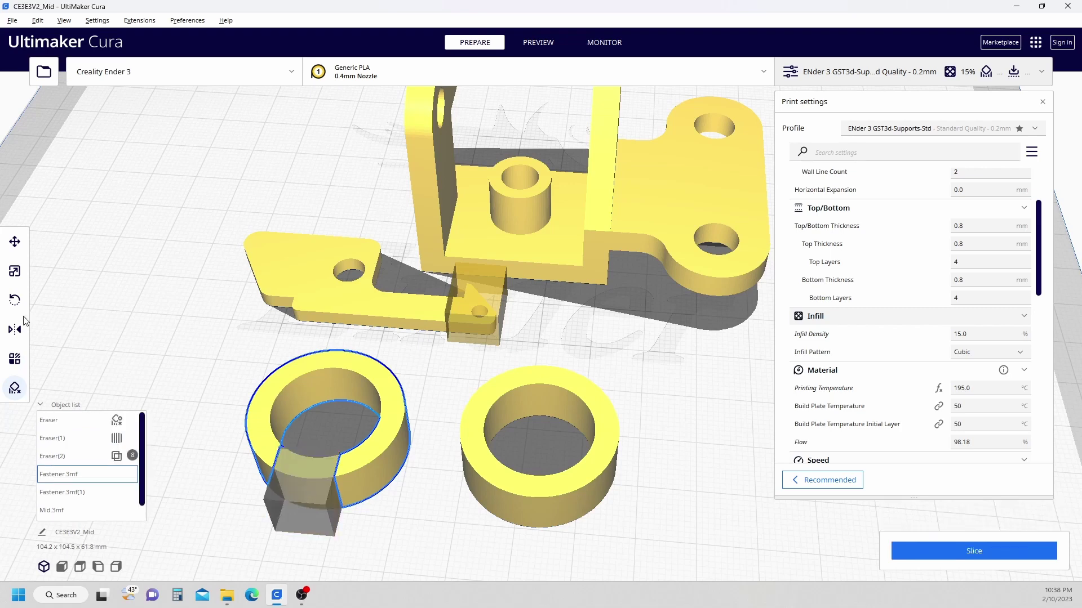
{"action": "left_click", "coordinate": [15, 241]}
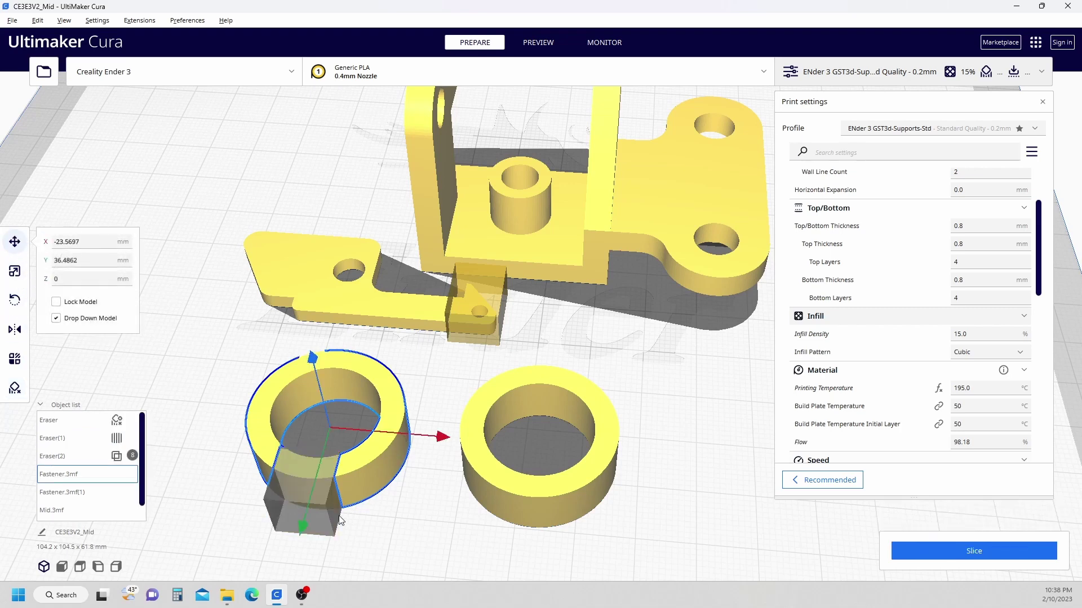
{"action": "mouse_move", "coordinate": [300, 526]}
{"action": "left_mouse_down"}
{"action": "mouse_move", "coordinate": [314, 505]}
{"action": "mouse_move", "coordinate": [295, 523]}
{"action": "left_mouse_up"}
{"action": "left_click", "coordinate": [299, 524]}
{"action": "scroll", "coordinate": [305, 562], "scroll_direction": "down", "scroll_amount": 1}
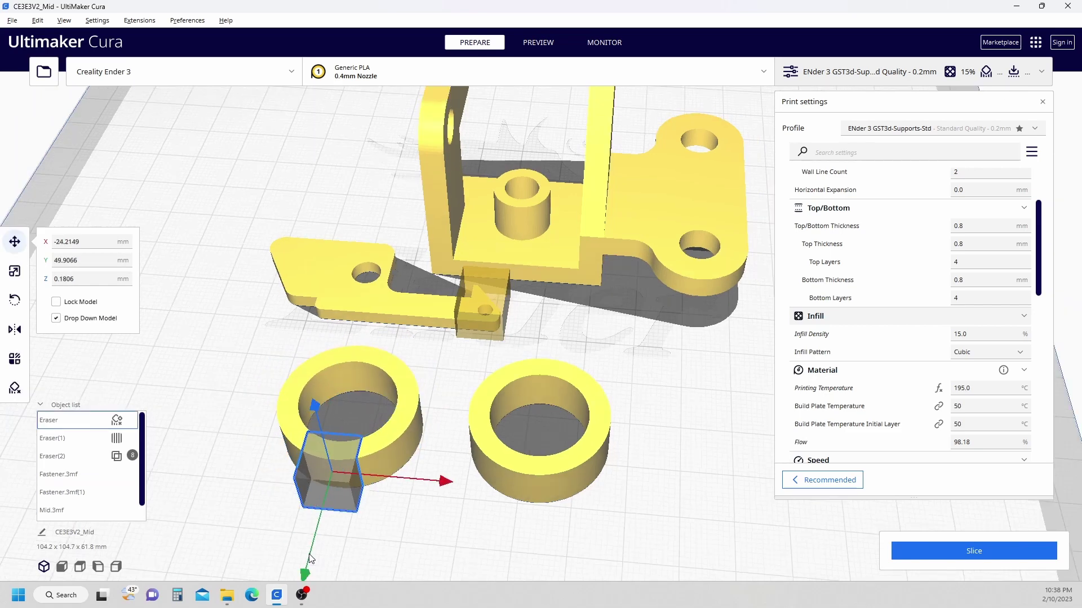
{"action": "left_click_drag", "start_coordinate": [309, 571], "coordinate": [327, 506]}
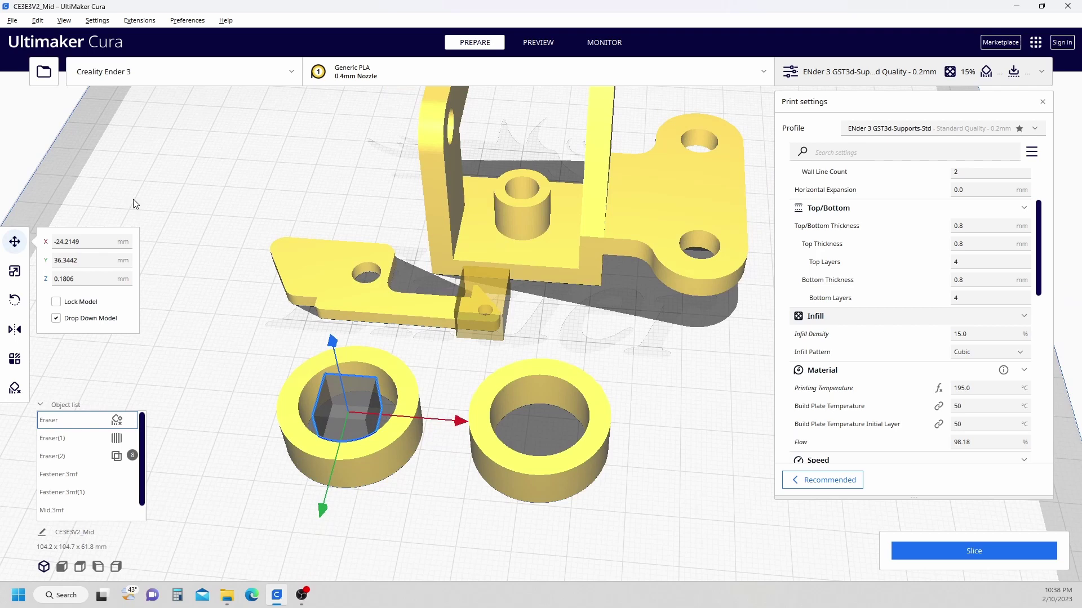
Scale the blocker cube uniformly to about 29.9 mm (299.16%) to enclose the left ring
{"action": "left_click", "coordinate": [15, 272]}
{"action": "left_click", "coordinate": [93, 348]}
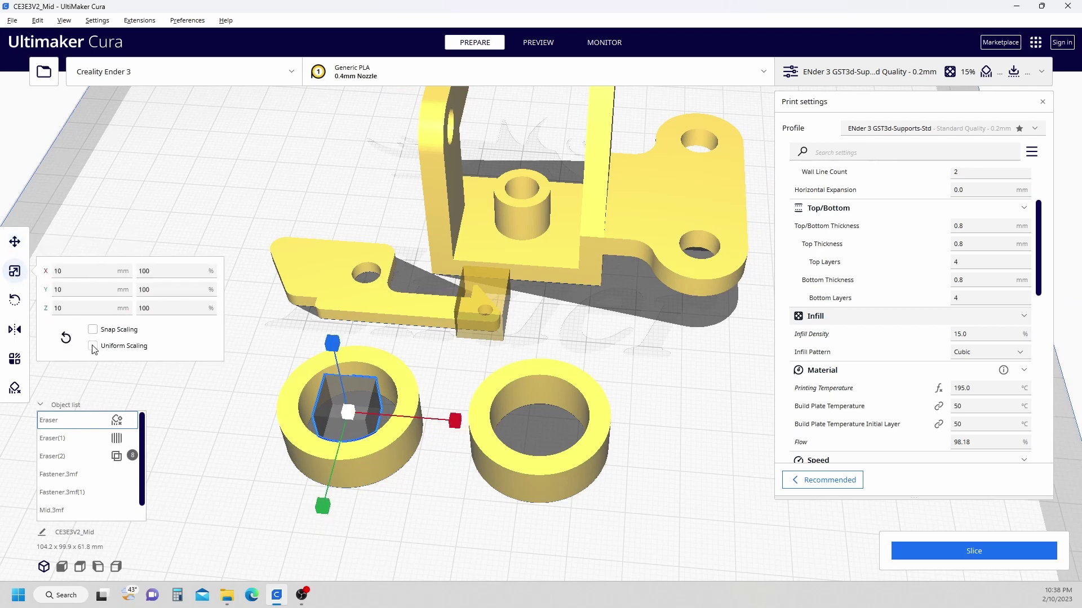
{"action": "left_click", "coordinate": [93, 346]}
{"action": "left_click_drag", "start_coordinate": [458, 427], "coordinate": [871, 490]}
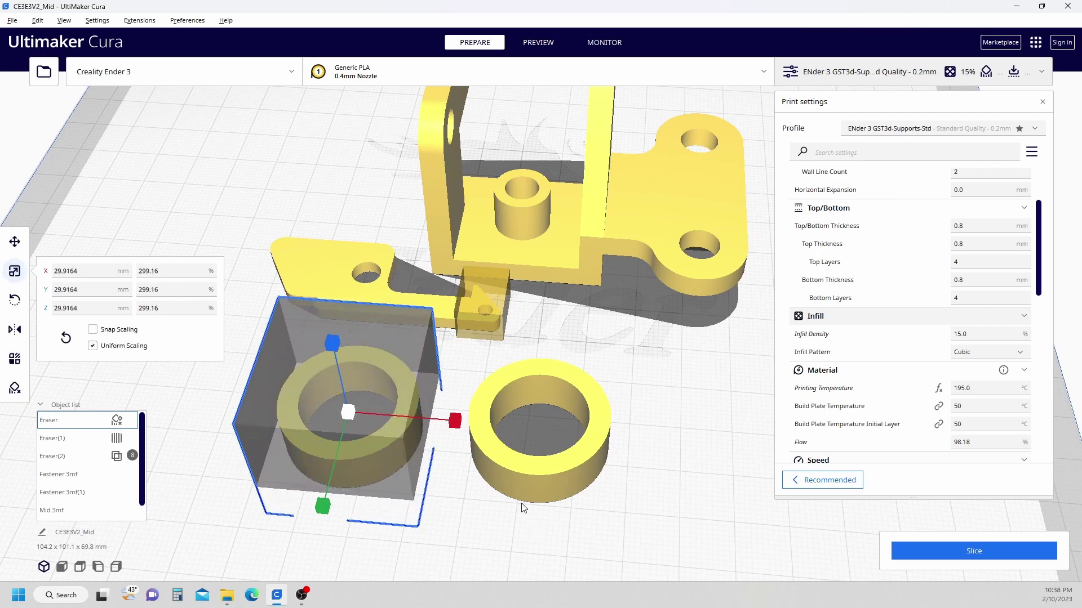
Place a support blocker cube on the right ring and centre it inside the ring
{"action": "left_click", "coordinate": [522, 485]}
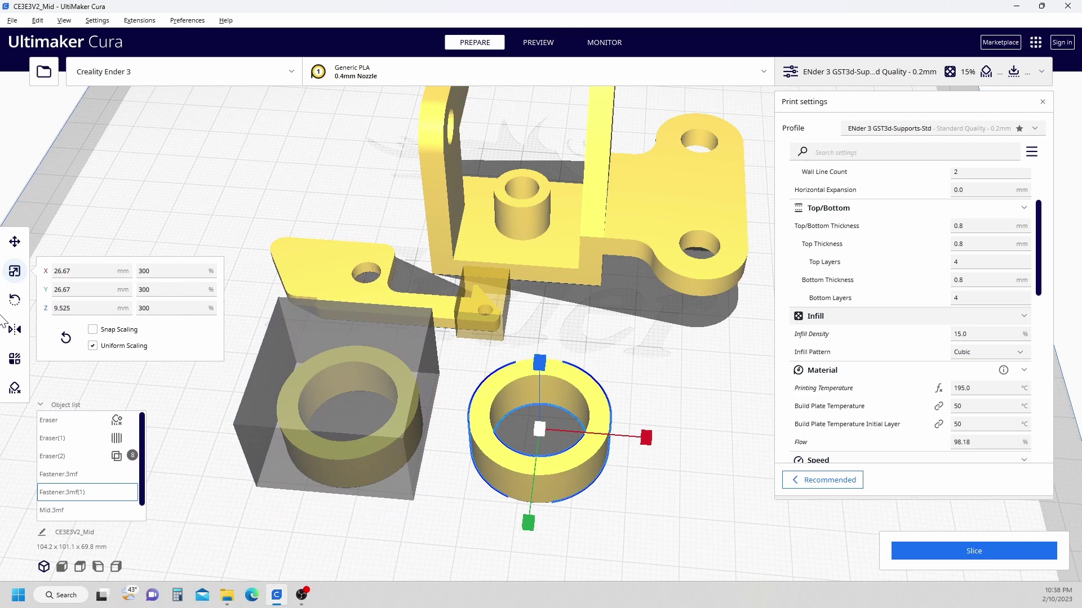
{"action": "left_click", "coordinate": [15, 387]}
{"action": "left_click", "coordinate": [549, 476]}
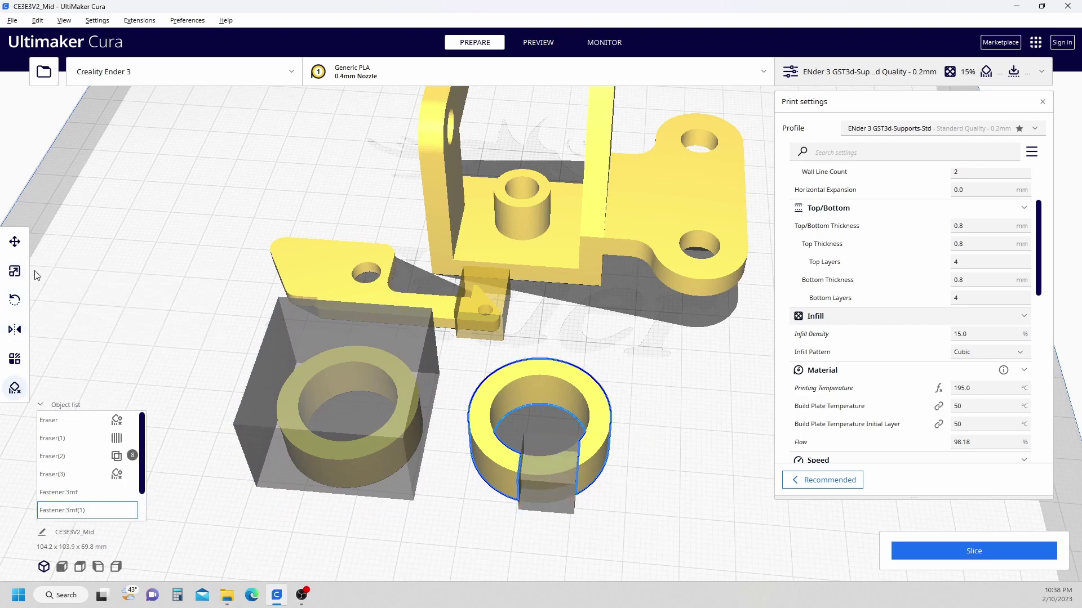
{"action": "left_click", "coordinate": [15, 242]}
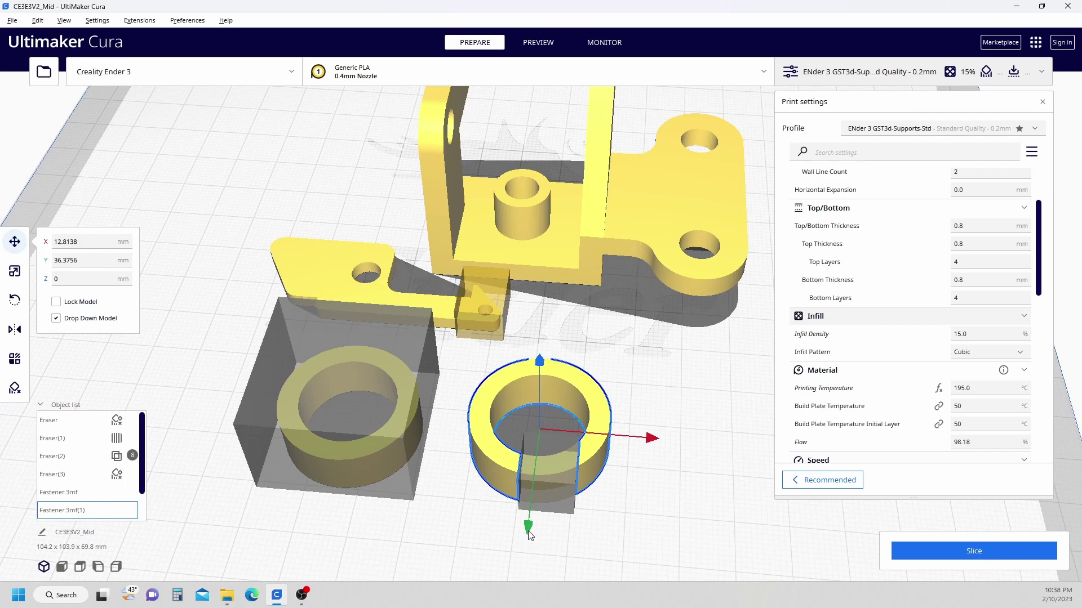
{"action": "left_click_drag", "start_coordinate": [528, 534], "coordinate": [492, 450]}
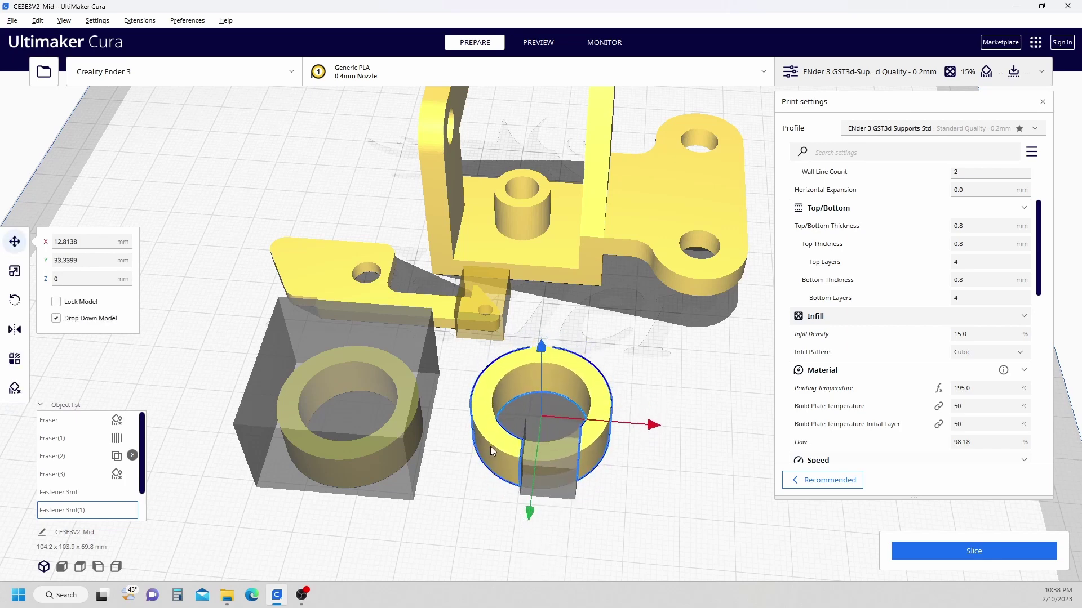
{"action": "left_click", "coordinate": [549, 472]}
{"action": "left_click_drag", "start_coordinate": [539, 559], "coordinate": [545, 505]}
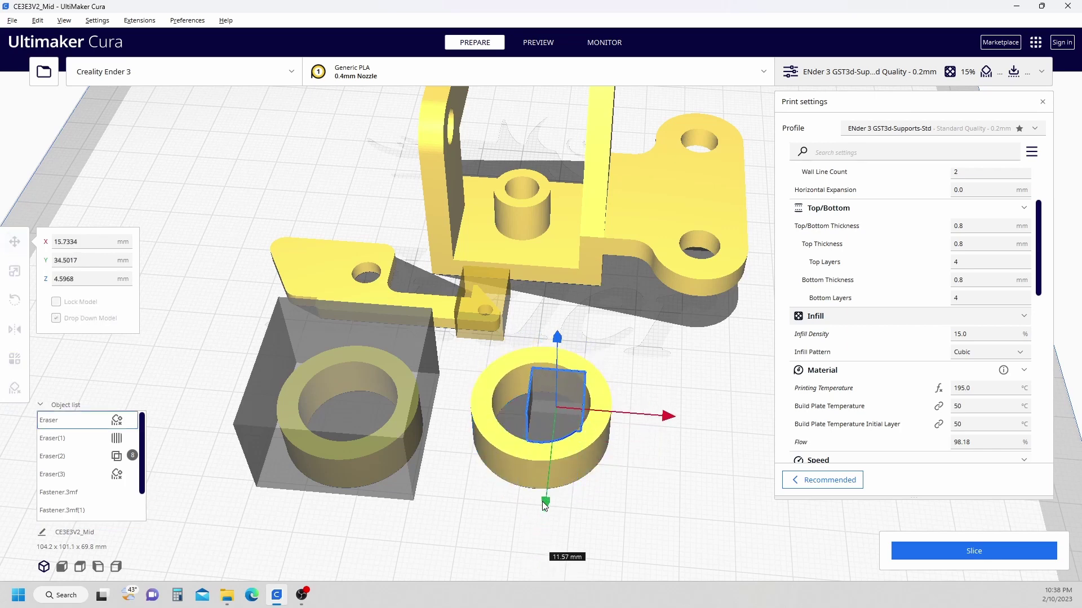
{"action": "left_click_drag", "start_coordinate": [669, 417], "coordinate": [651, 416]}
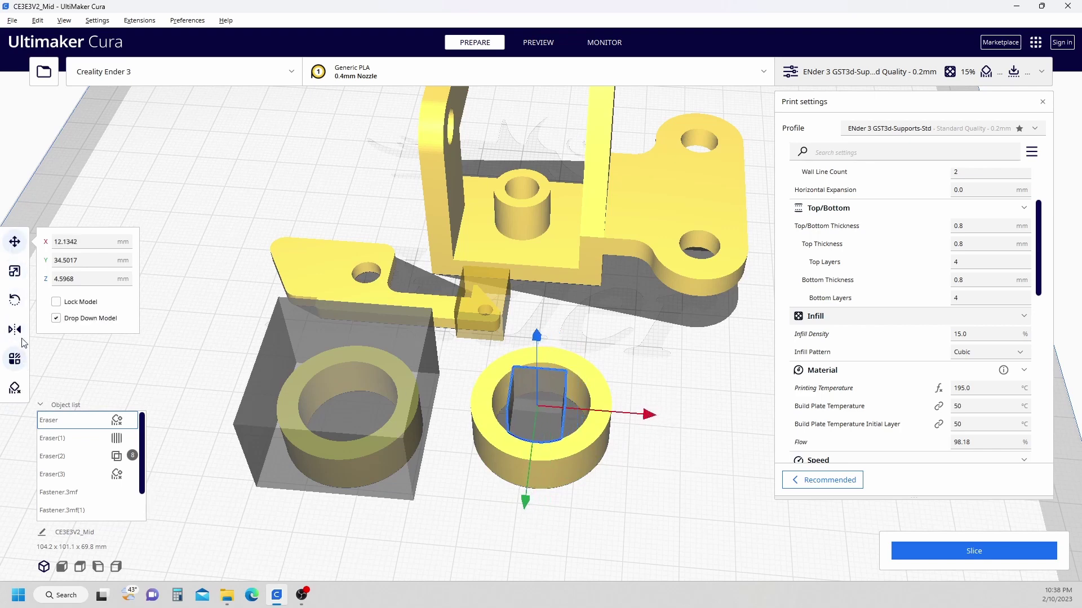
Scale the right blocker cube uniformly to 31.868 mm (318.68%) around the ring
{"action": "left_click", "coordinate": [16, 273]}
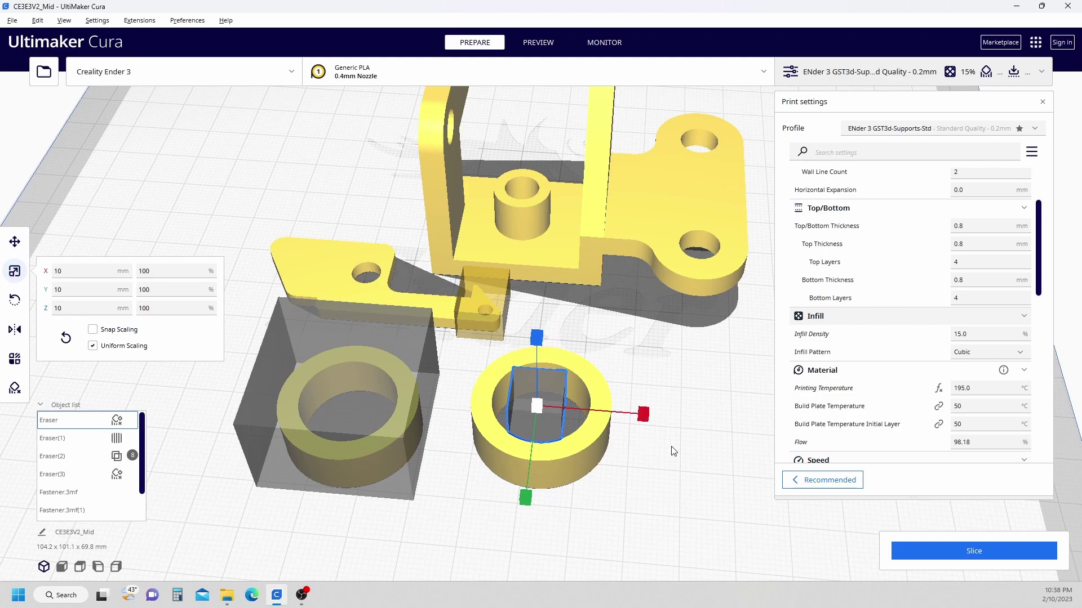
{"action": "left_click_drag", "start_coordinate": [646, 420], "coordinate": [1059, 445]}
{"action": "right_click_drag", "start_coordinate": [509, 443], "coordinate": [538, 492]}
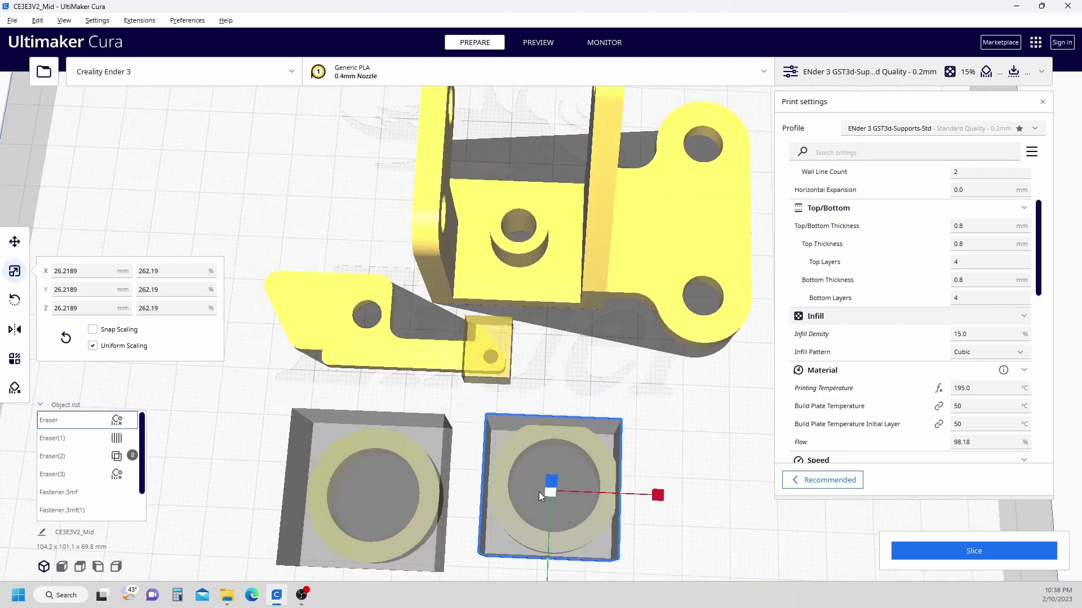
{"action": "left_click_drag", "start_coordinate": [660, 498], "coordinate": [706, 514]}
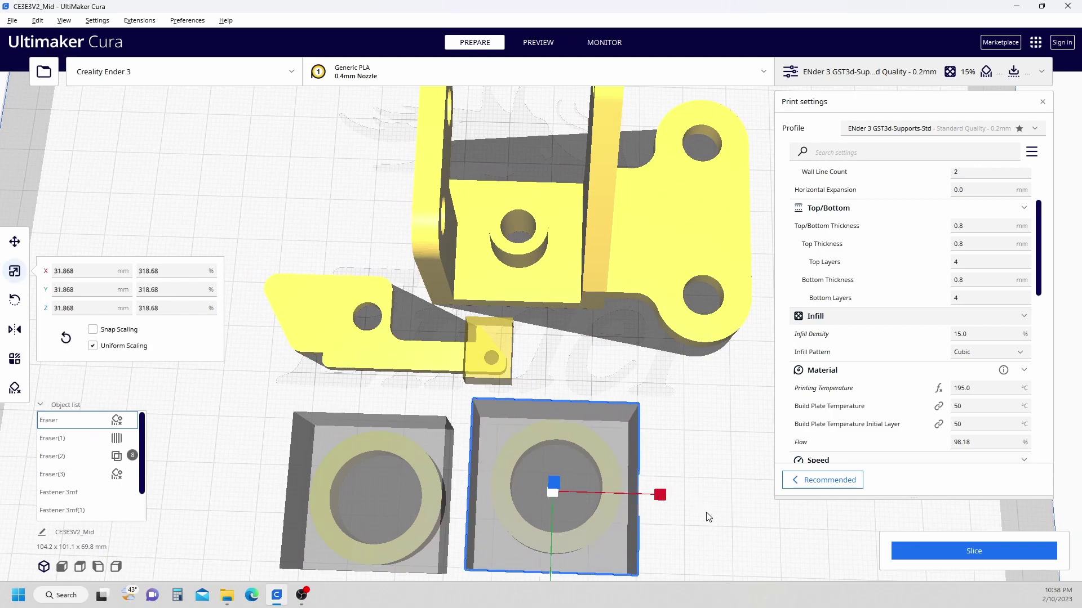
{"action": "right_click_drag", "start_coordinate": [706, 514], "coordinate": [629, 519]}
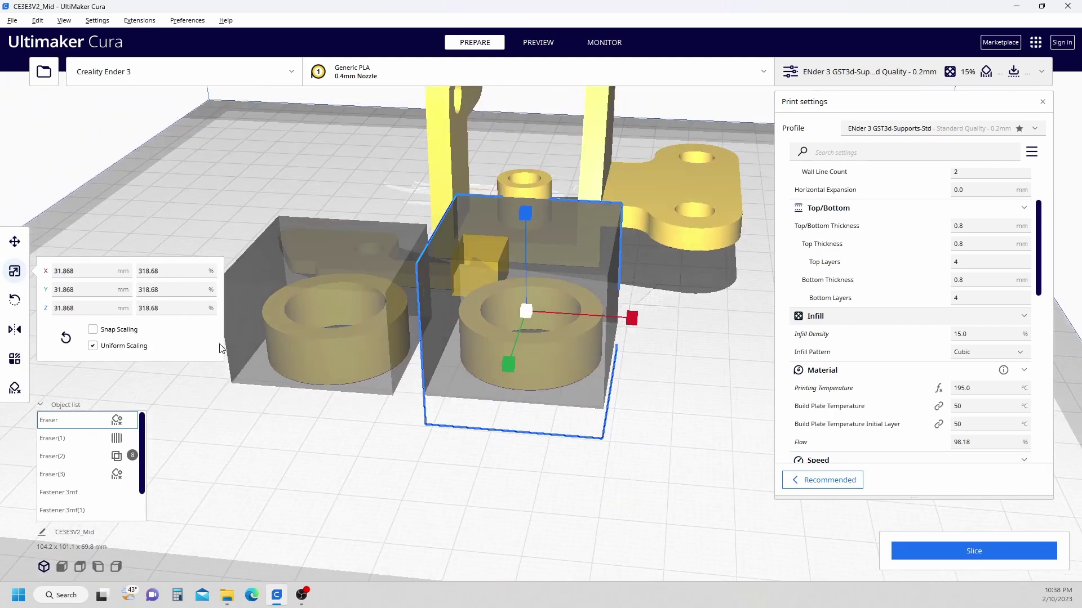
Make the left cube a 'Modify settings for overlaps' mesh with Wall Line Count 4
{"action": "left_click", "coordinate": [248, 290]}
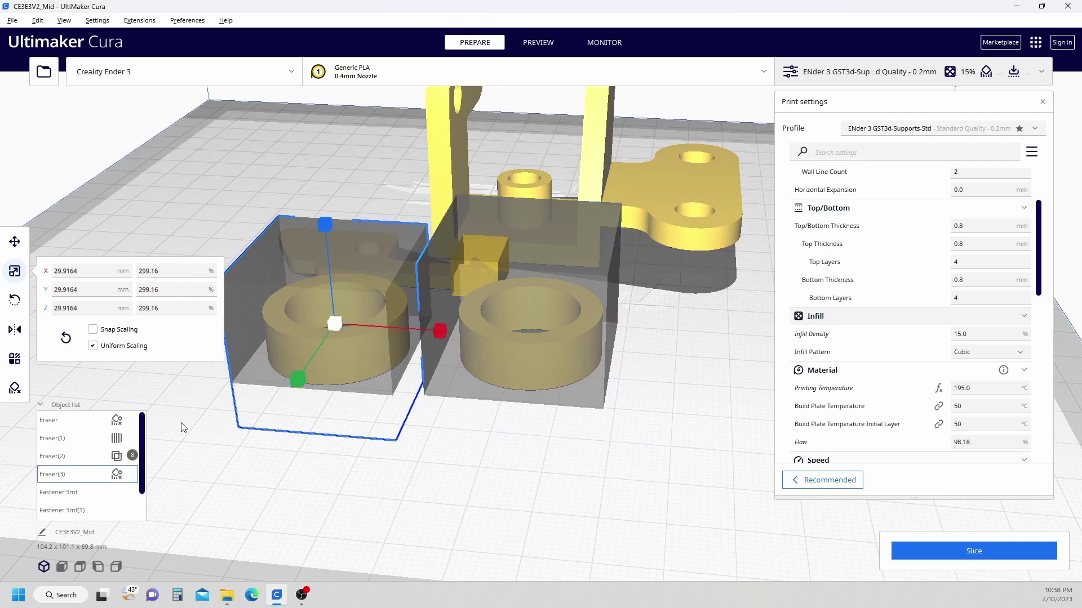
{"action": "left_click", "coordinate": [15, 360]}
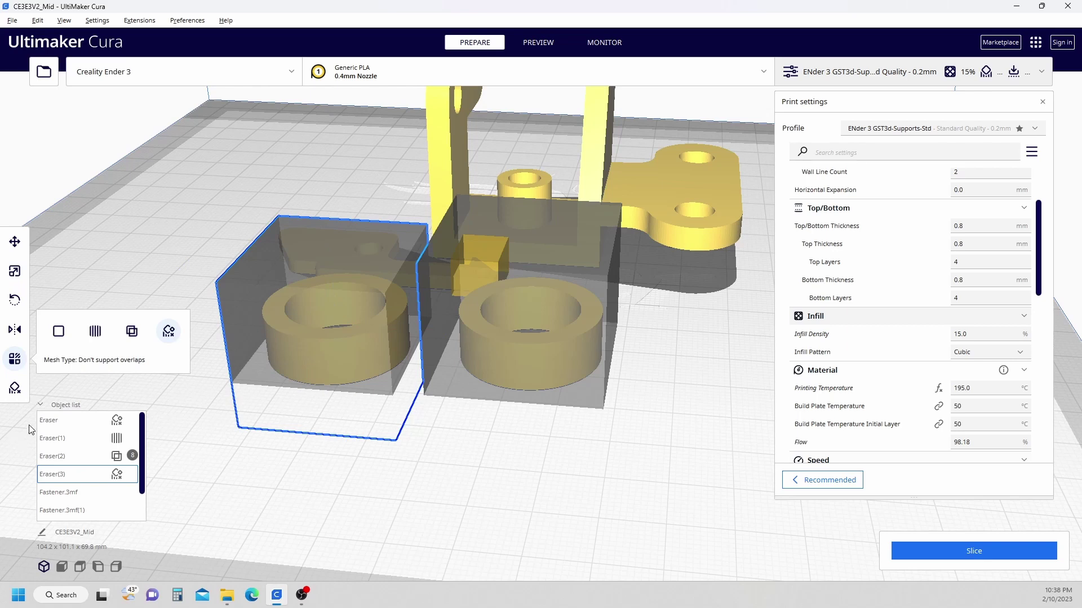
{"action": "left_click", "coordinate": [132, 333]}
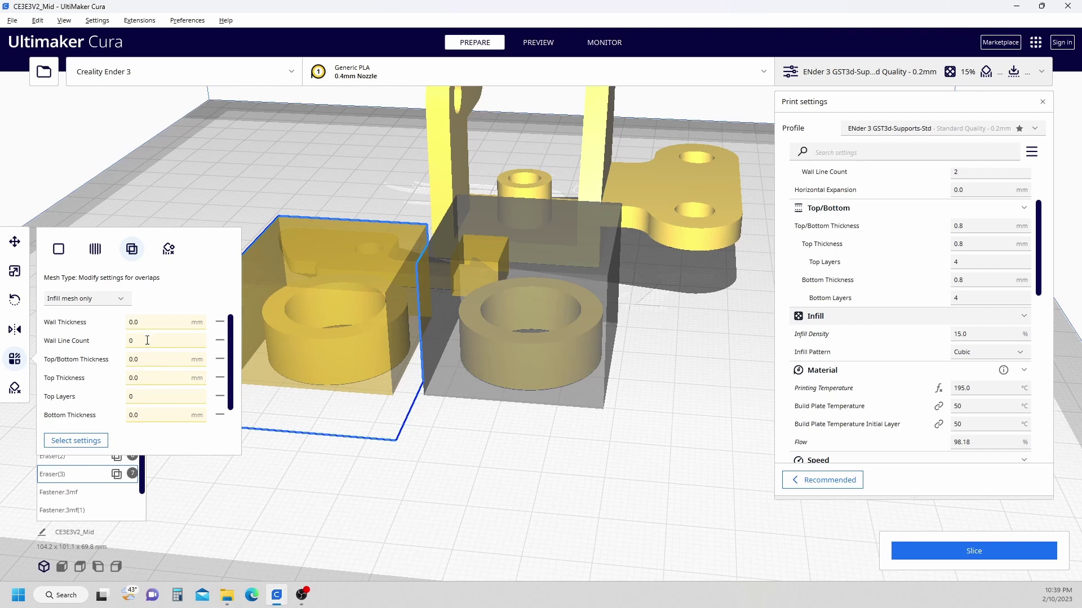
{"action": "left_click", "coordinate": [147, 340]}
{"action": "type", "text": "4"}
Make the right cube an overlap modifier with 100% Infill Density, then slice
{"action": "left_click", "coordinate": [476, 396]}
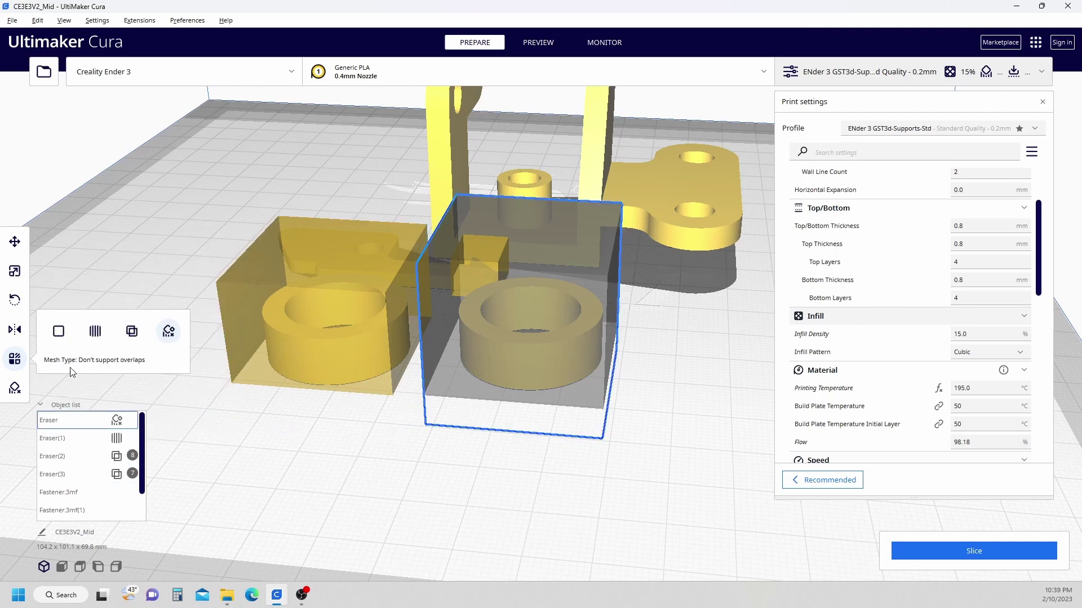
{"action": "left_click", "coordinate": [131, 331]}
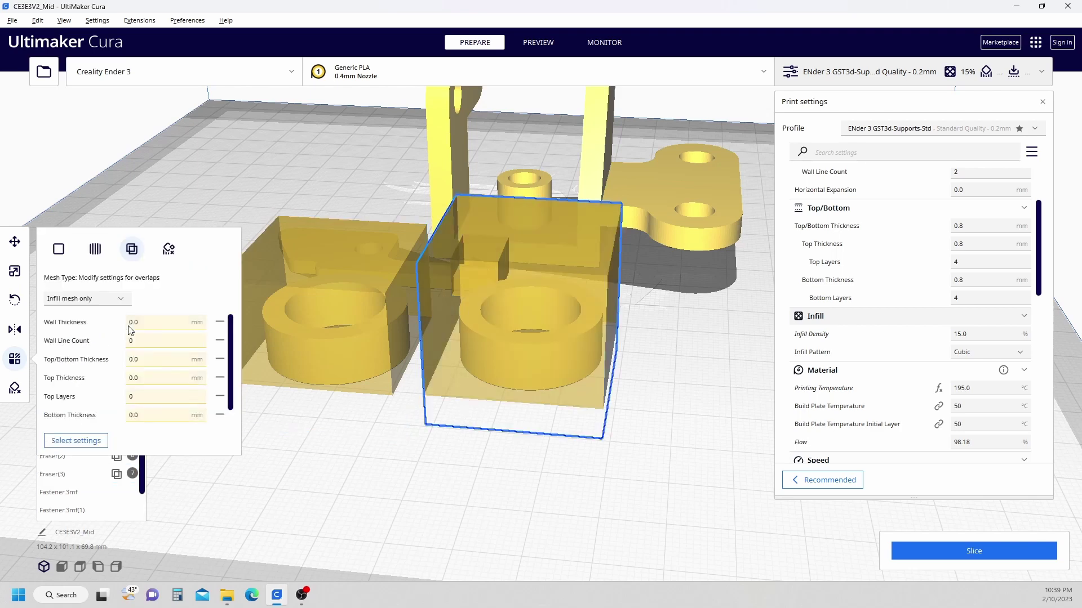
{"action": "left_click", "coordinate": [90, 441]}
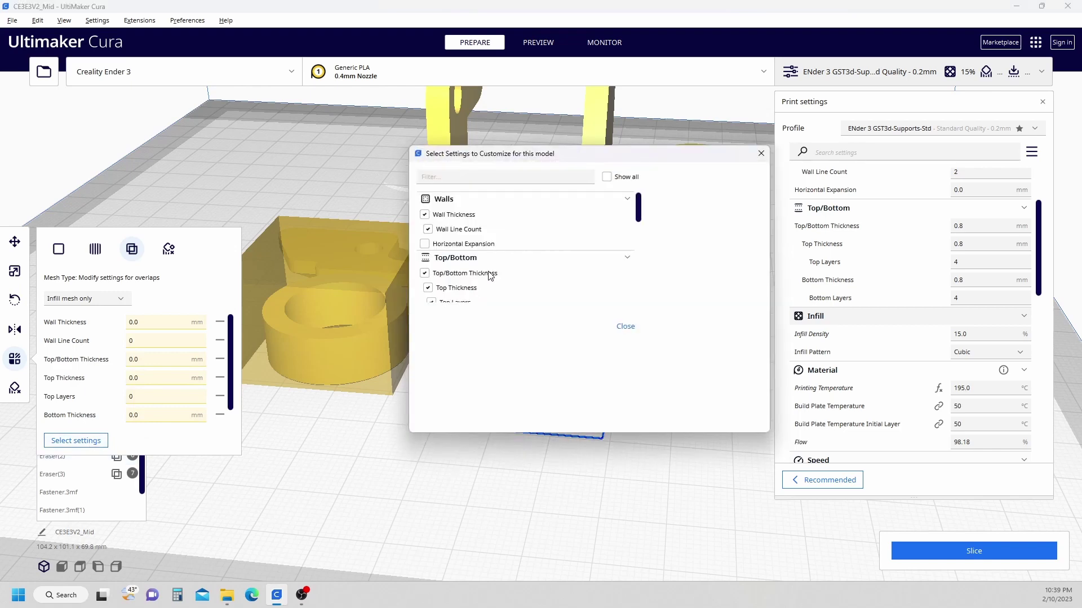
{"action": "scroll", "coordinate": [490, 277], "scroll_direction": "down", "scroll_amount": 2}
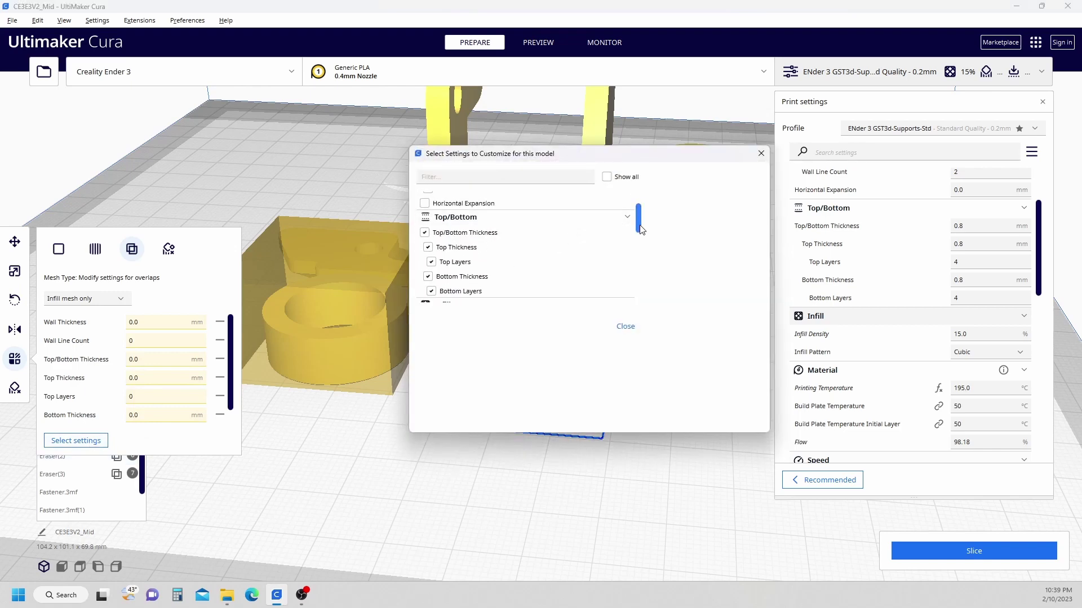
{"action": "left_click_drag", "start_coordinate": [638, 229], "coordinate": [639, 242]}
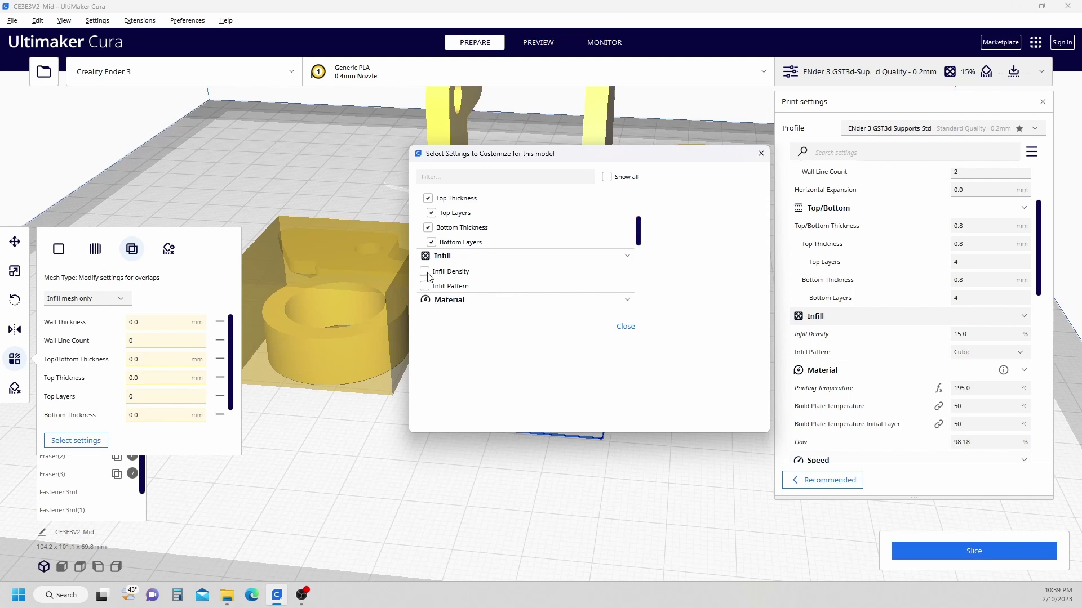
{"action": "left_click", "coordinate": [625, 327]}
{"action": "scroll", "coordinate": [226, 366], "scroll_direction": "down", "scroll_amount": 2}
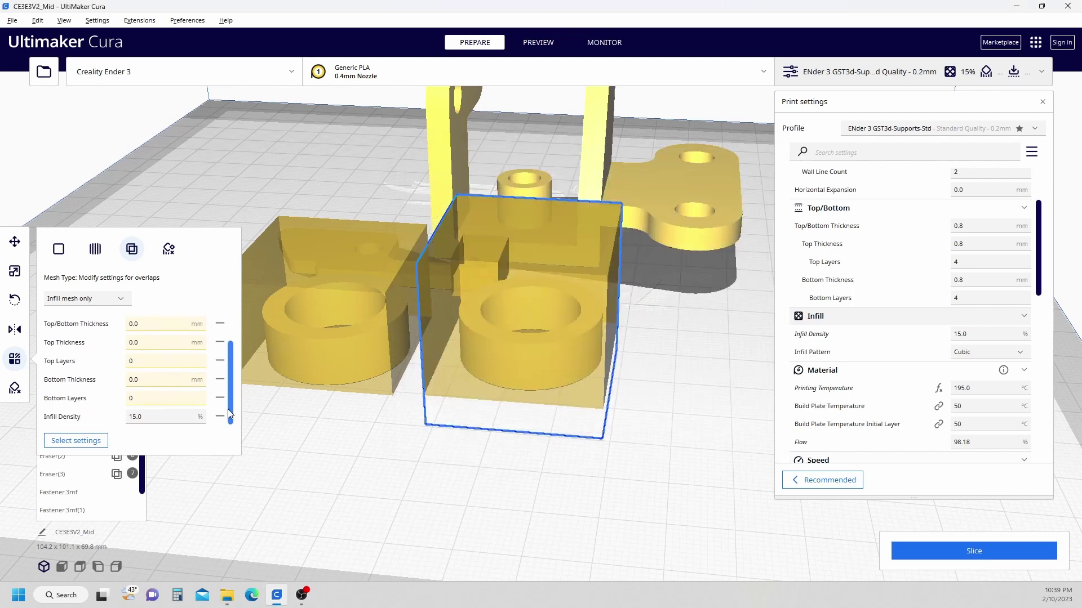
{"action": "left_click", "coordinate": [161, 415]}
{"action": "left_click_drag", "start_coordinate": [162, 415], "coordinate": [100, 422]}
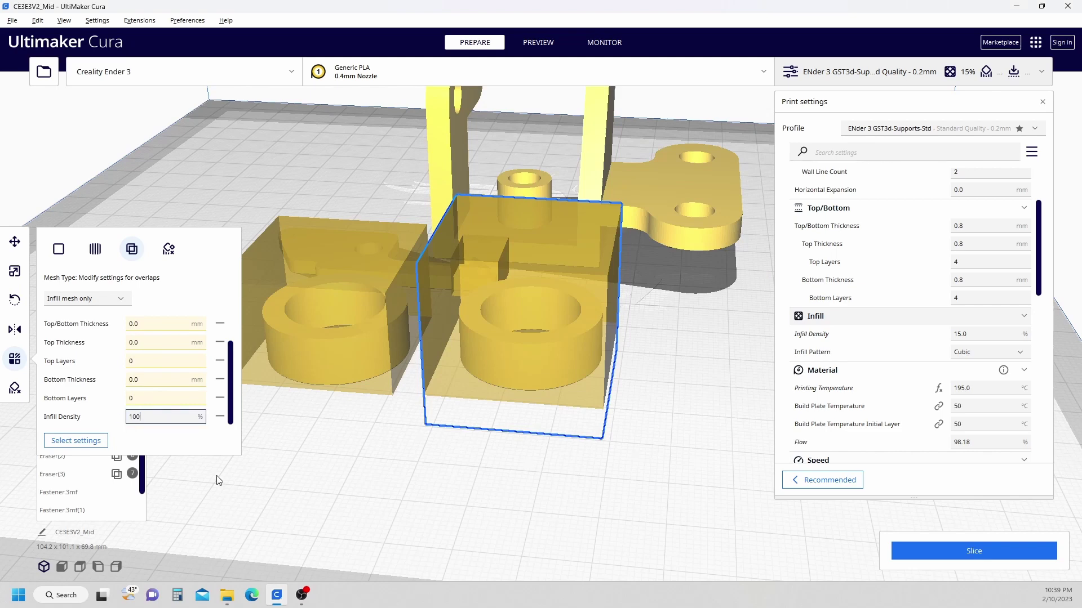
{"action": "left_click", "coordinate": [951, 542]}
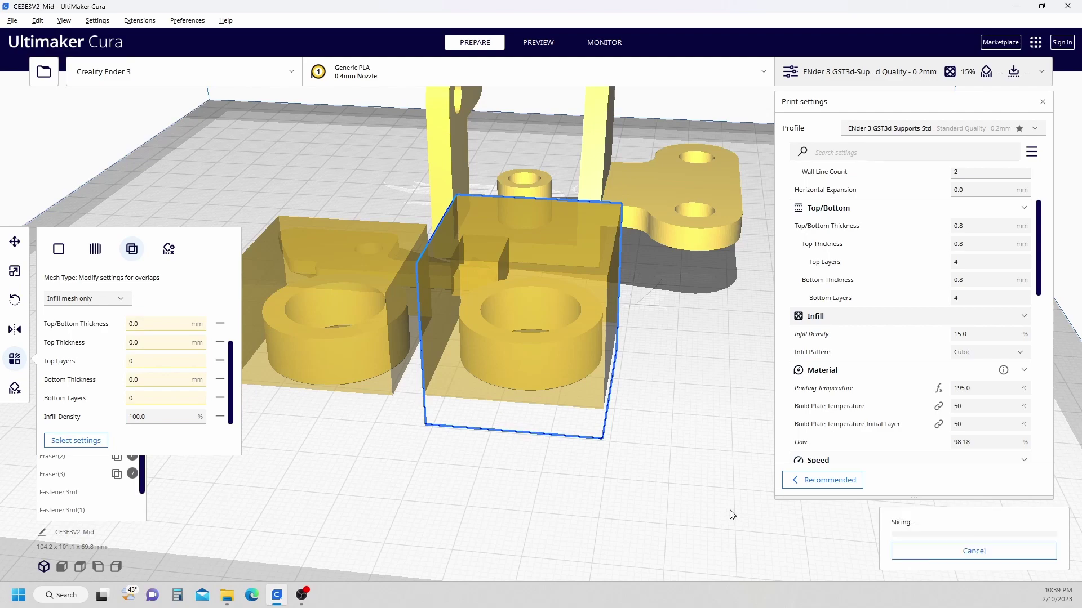
Inspect the sliced layer preview's lower layers, orbiting around the right ring's infill modifier
{"action": "scroll", "coordinate": [574, 519], "scroll_direction": "up", "scroll_amount": 3}
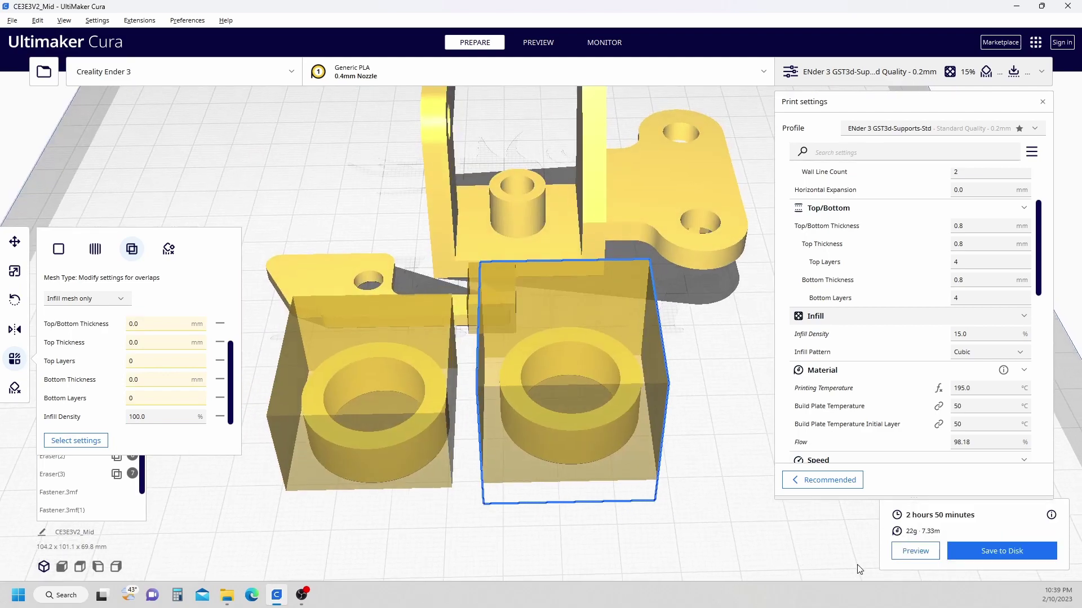
{"action": "left_click", "coordinate": [914, 552]}
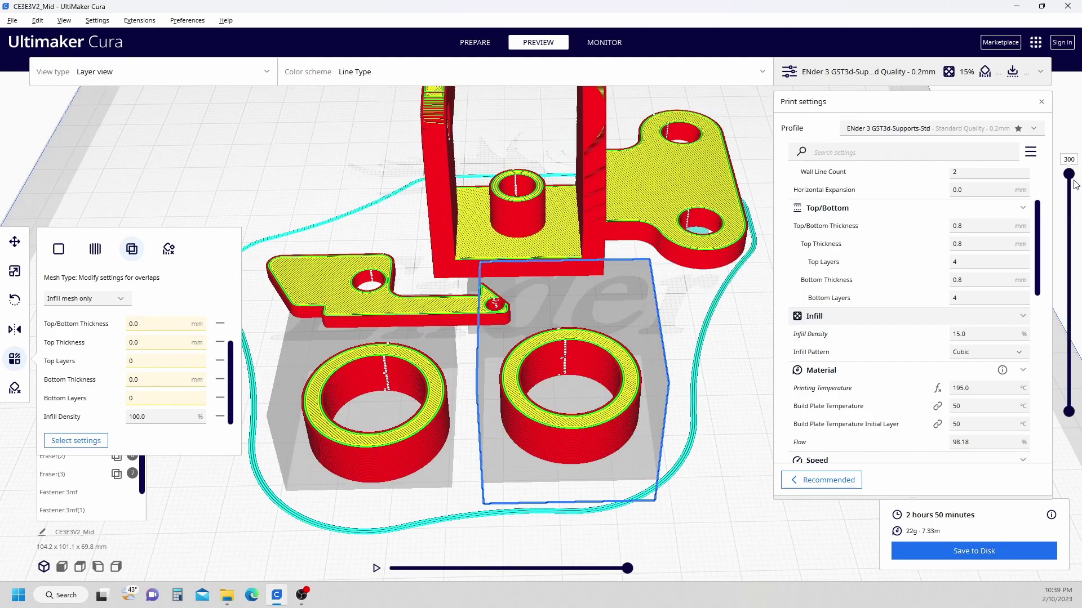
{"action": "left_click_drag", "start_coordinate": [1069, 175], "coordinate": [1068, 380]}
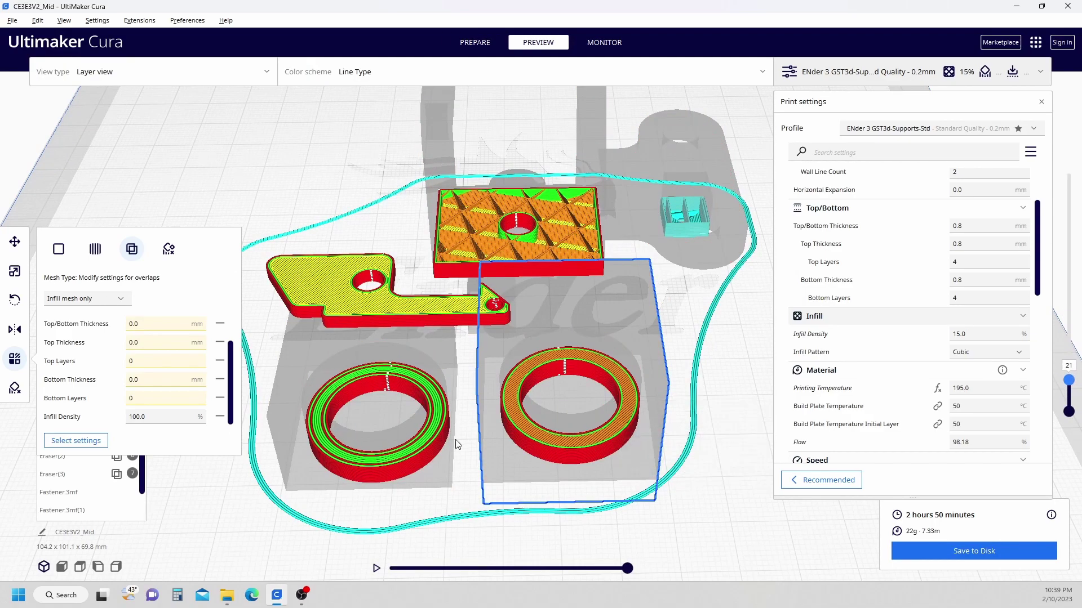
{"action": "scroll", "coordinate": [402, 432], "scroll_direction": "up", "scroll_amount": 3}
{"action": "scroll", "coordinate": [353, 437], "scroll_direction": "up", "scroll_amount": 2}
{"action": "scroll", "coordinate": [323, 463], "scroll_direction": "up", "scroll_amount": 5}
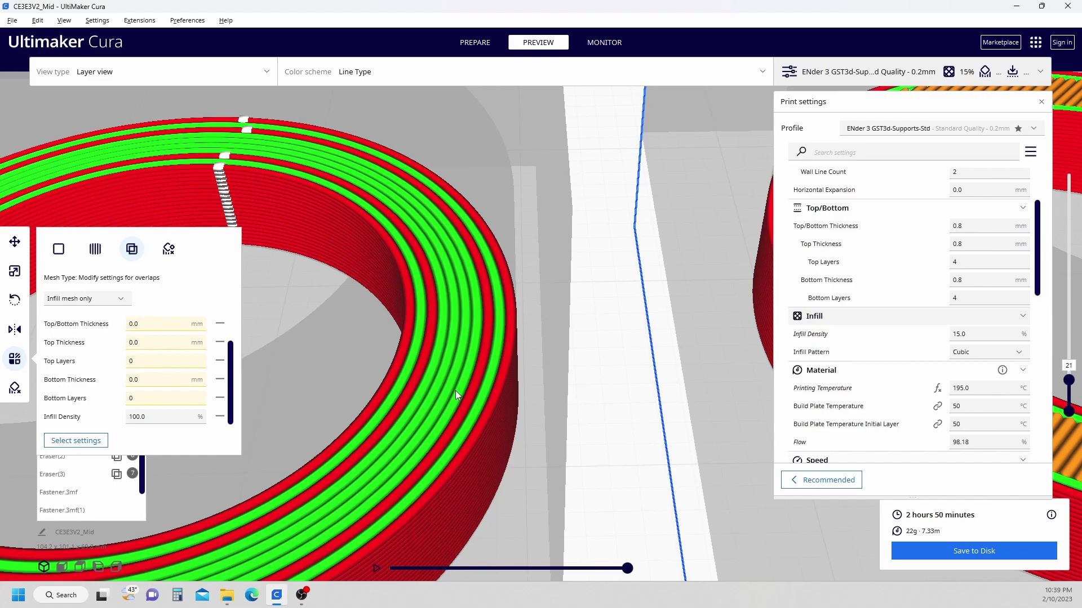
{"action": "scroll", "coordinate": [456, 391], "scroll_direction": "down", "scroll_amount": 4}
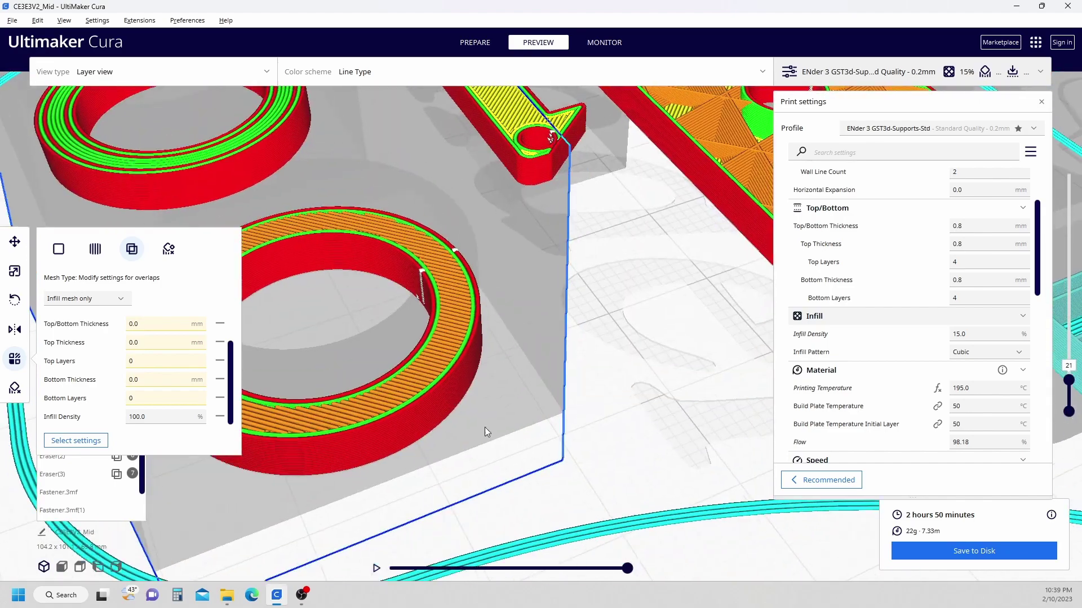
{"action": "right_click_drag", "start_coordinate": [484, 427], "coordinate": [529, 424]}
{"action": "scroll", "coordinate": [454, 403], "scroll_direction": "up", "scroll_amount": 5}
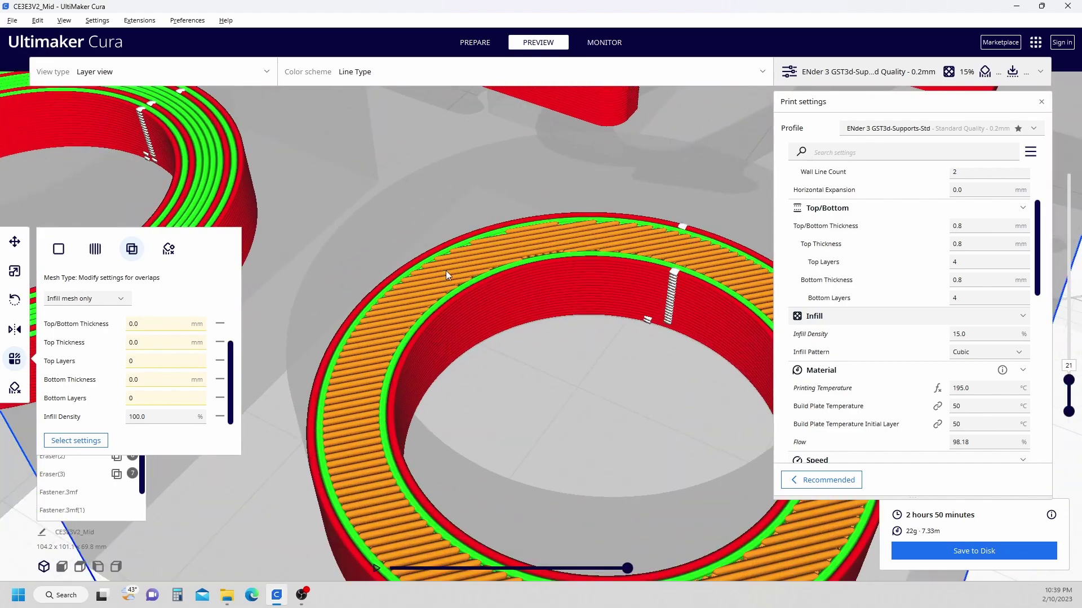
{"action": "scroll", "coordinate": [569, 386], "scroll_direction": "down", "scroll_amount": 8}
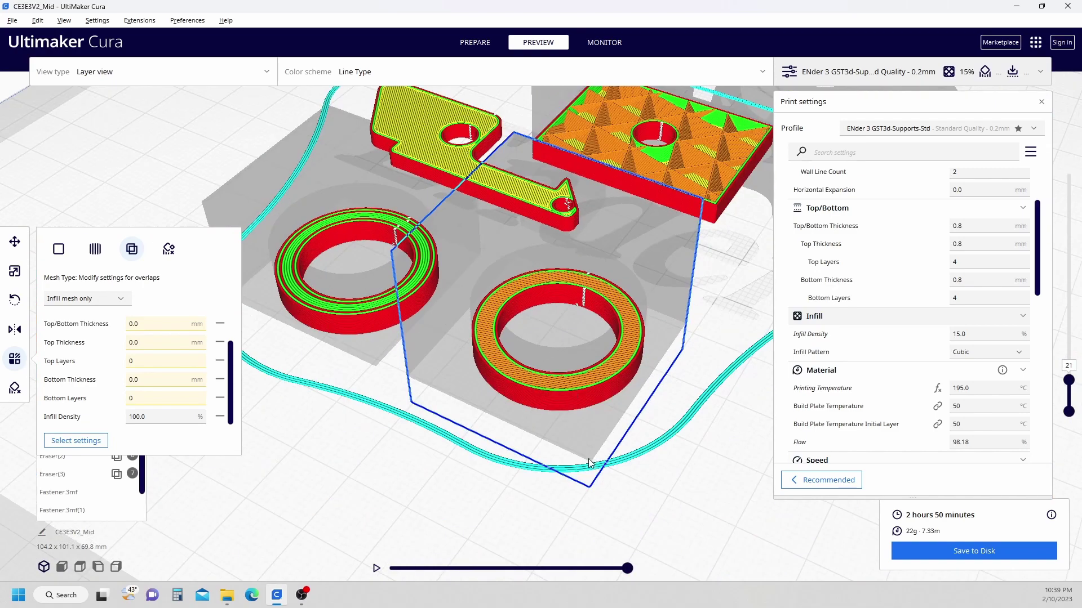
{"action": "right_click_drag", "start_coordinate": [588, 459], "coordinate": [546, 326]}
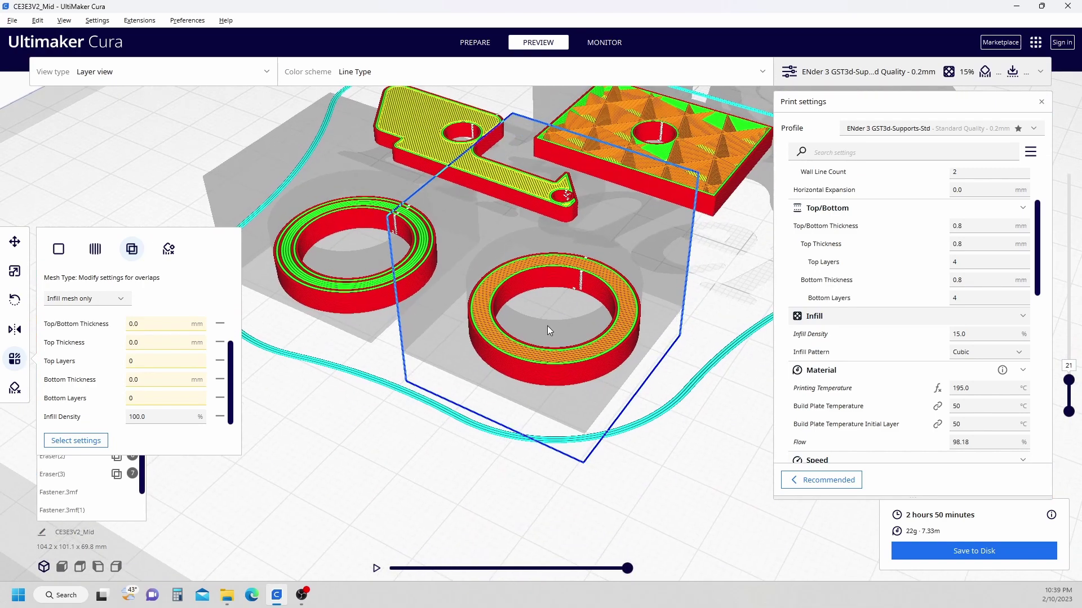
Back in Prepare, set the Eraser(1) cube under the bracket to 'Don't support overlaps'
{"action": "left_click", "coordinate": [466, 40]}
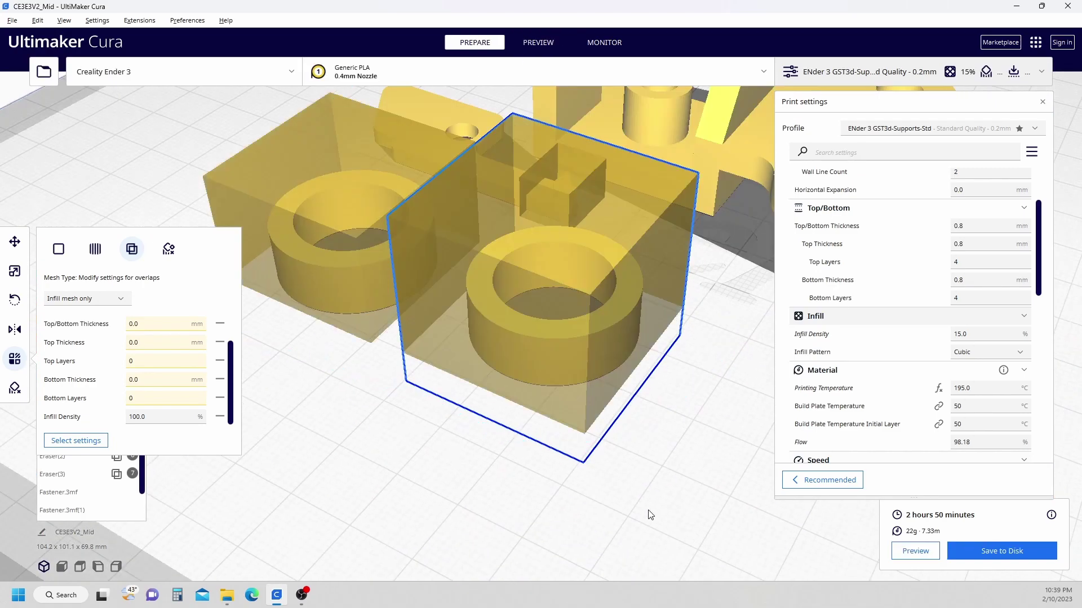
{"action": "scroll", "coordinate": [586, 483], "scroll_direction": "up", "scroll_amount": 5}
{"action": "scroll", "coordinate": [586, 483], "scroll_direction": "up", "scroll_amount": 2}
{"action": "left_click", "coordinate": [572, 485]}
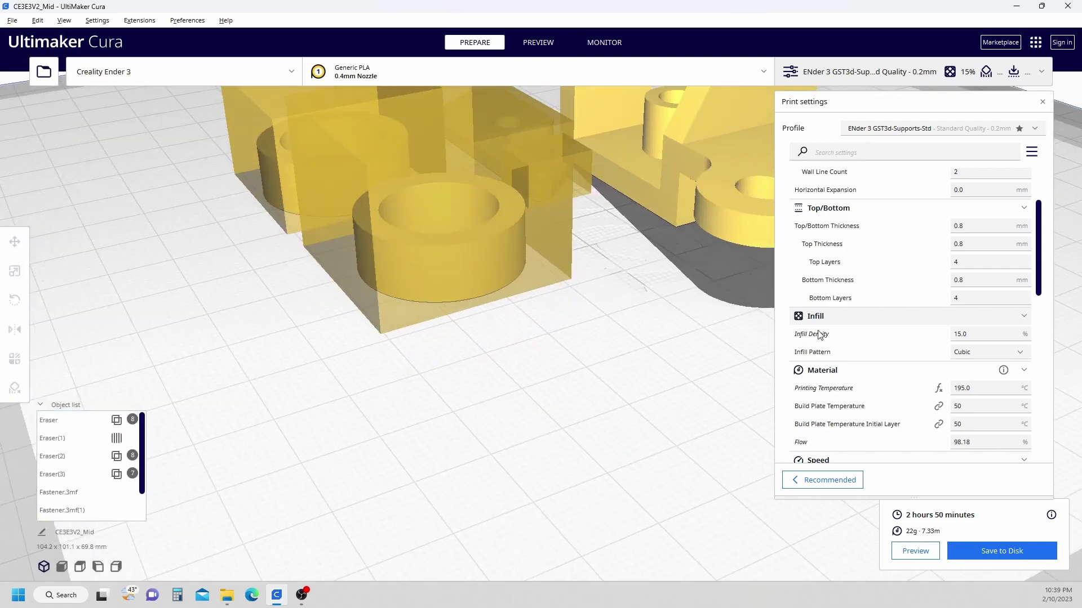
{"action": "right_click_drag", "start_coordinate": [666, 385], "coordinate": [567, 348]}
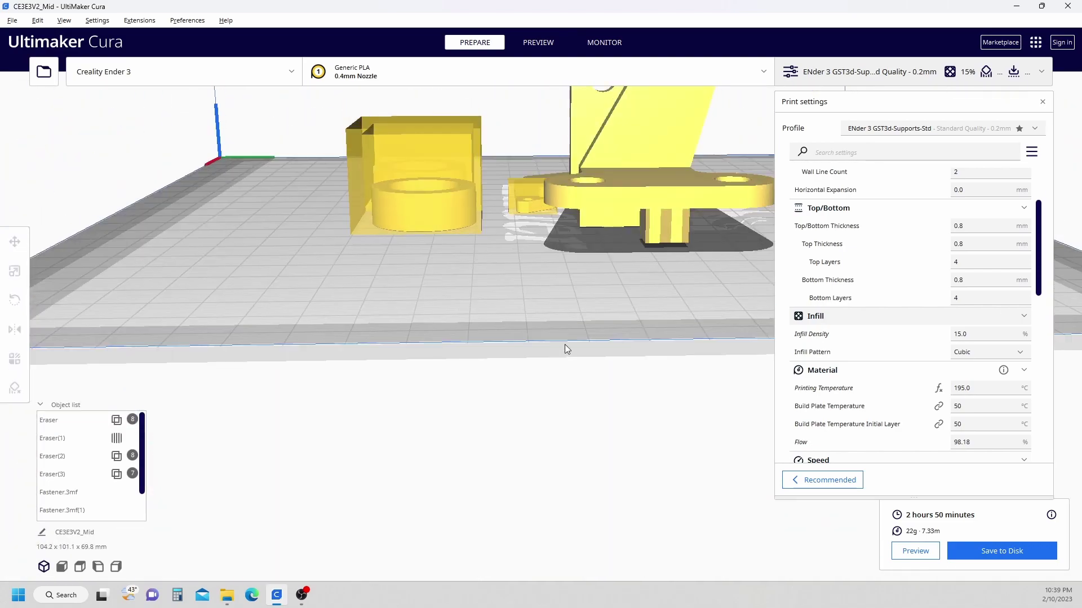
{"action": "left_click", "coordinate": [657, 234]}
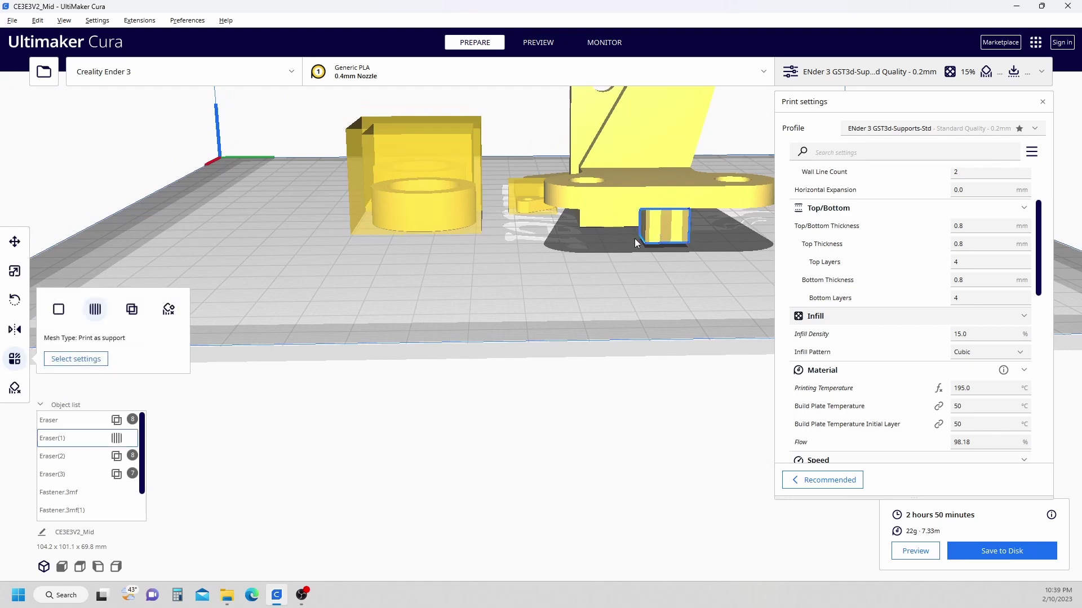
{"action": "left_click", "coordinate": [168, 311]}
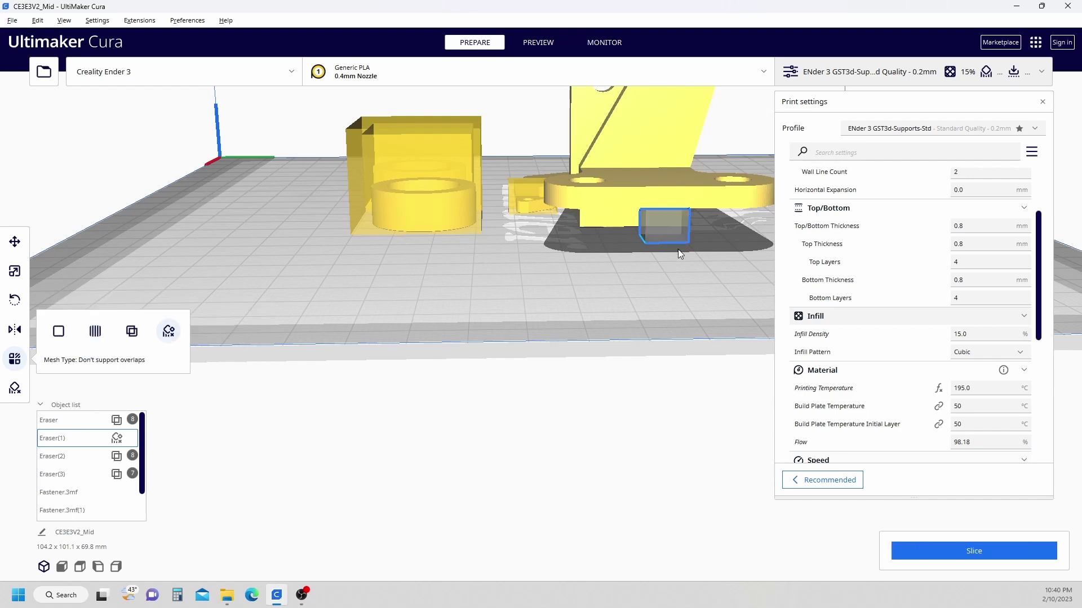
Turn on Generate Support in the print settings
{"action": "scroll", "coordinate": [684, 245], "scroll_direction": "down", "scroll_amount": 3}
{"action": "scroll", "coordinate": [681, 244], "scroll_direction": "up", "scroll_amount": 4}
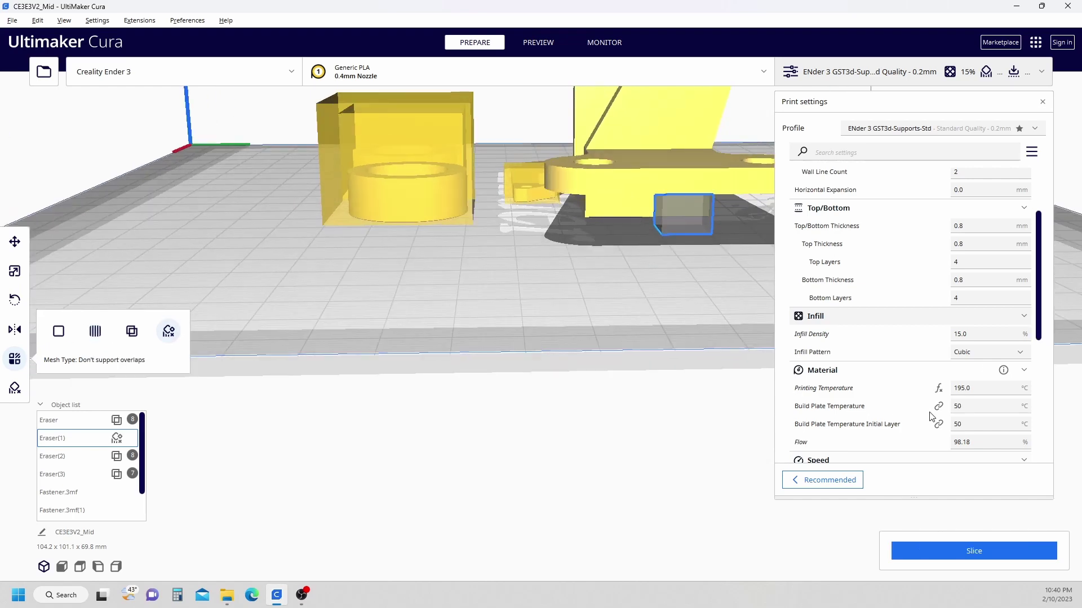
{"action": "scroll", "coordinate": [907, 453], "scroll_direction": "down", "scroll_amount": 5}
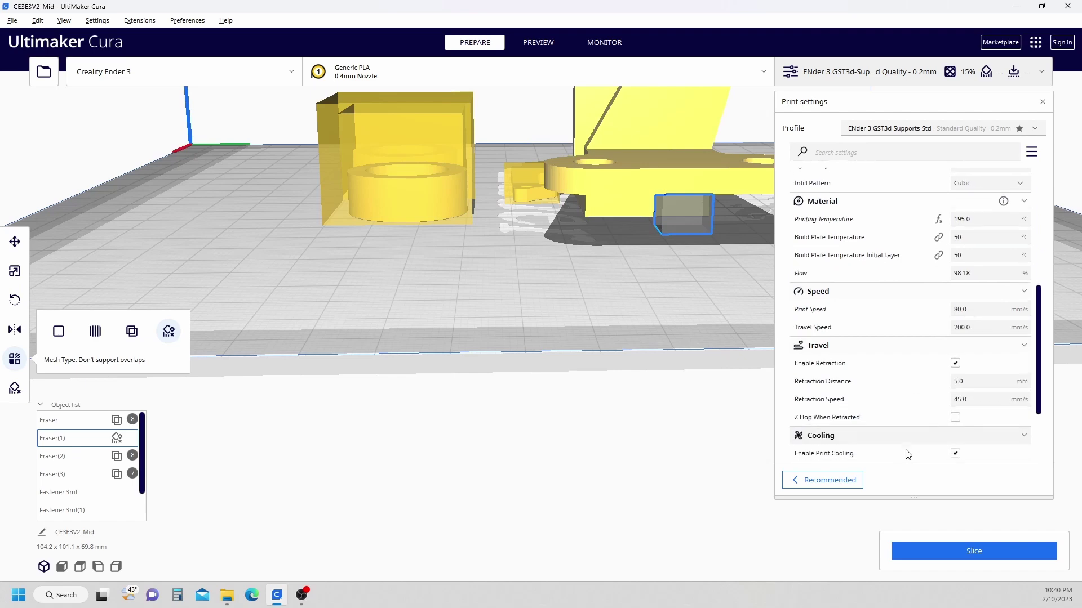
{"action": "scroll", "coordinate": [907, 454], "scroll_direction": "down", "scroll_amount": 3}
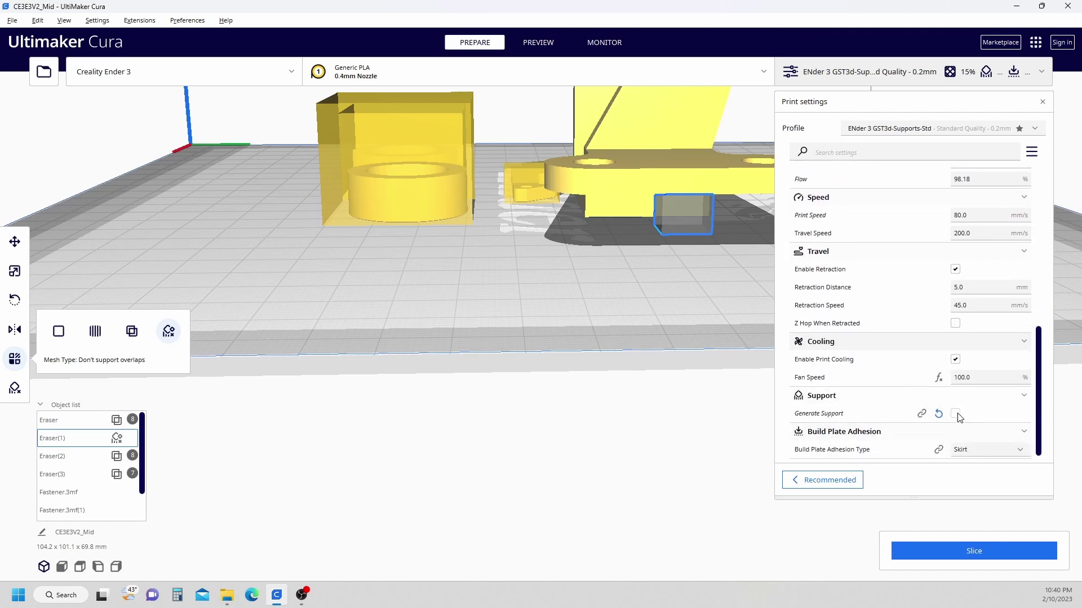
{"action": "left_click", "coordinate": [955, 414]}
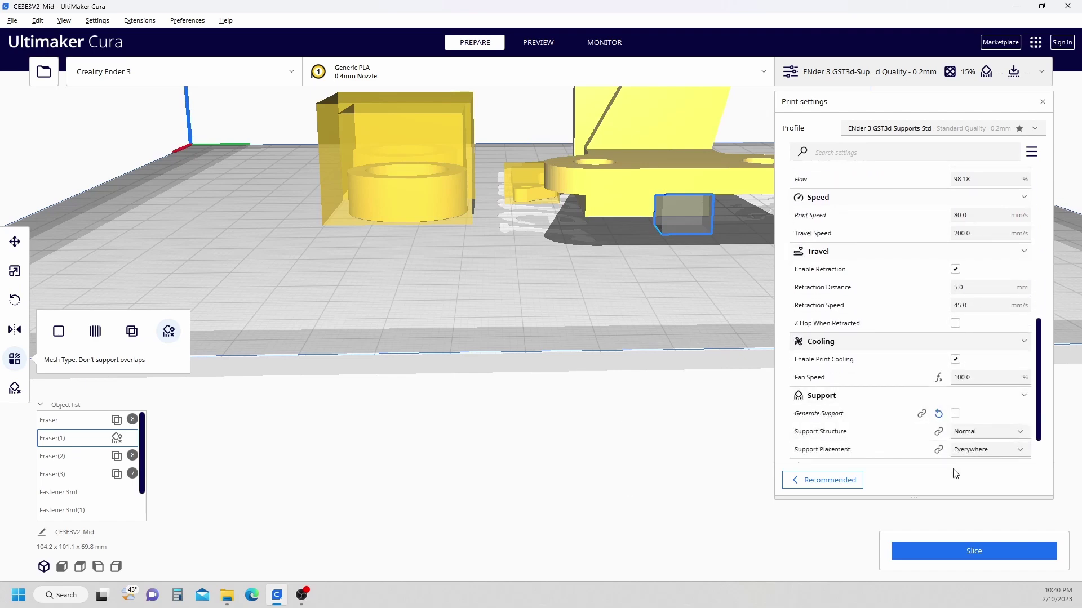
Slice and preview all 300 layers from a low side view, confirming no support under the bracket
{"action": "left_click", "coordinate": [966, 552]}
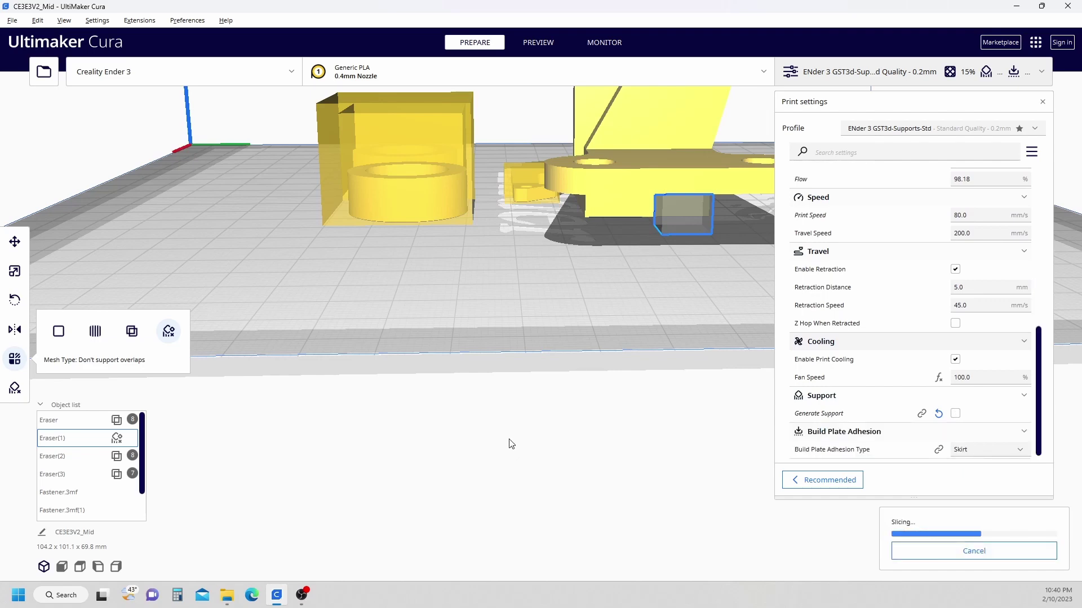
{"action": "left_click", "coordinate": [908, 555]}
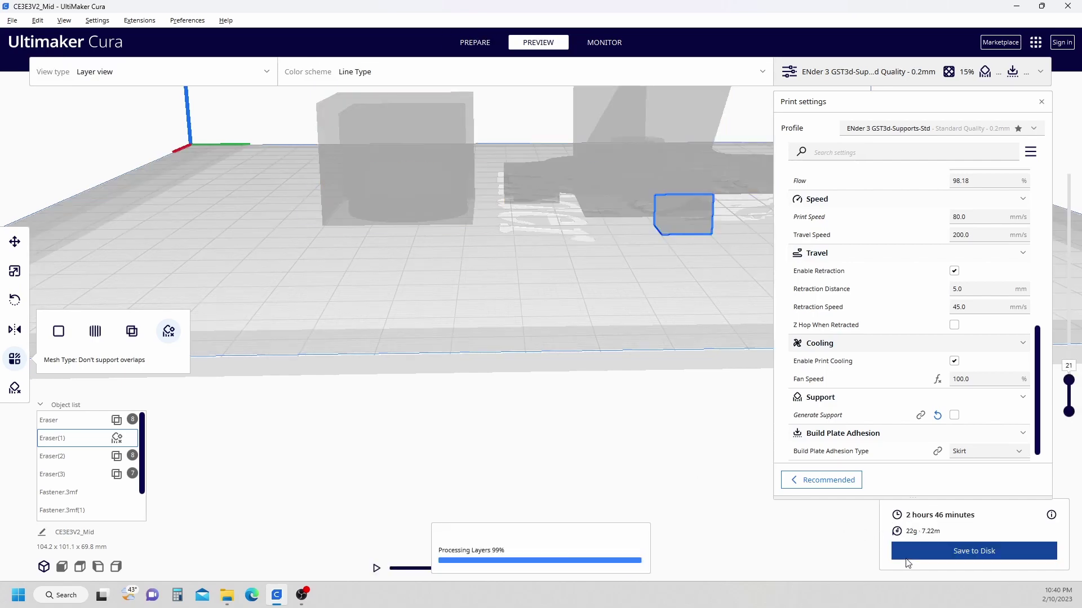
{"action": "right_click_drag", "start_coordinate": [604, 372], "coordinate": [452, 289]}
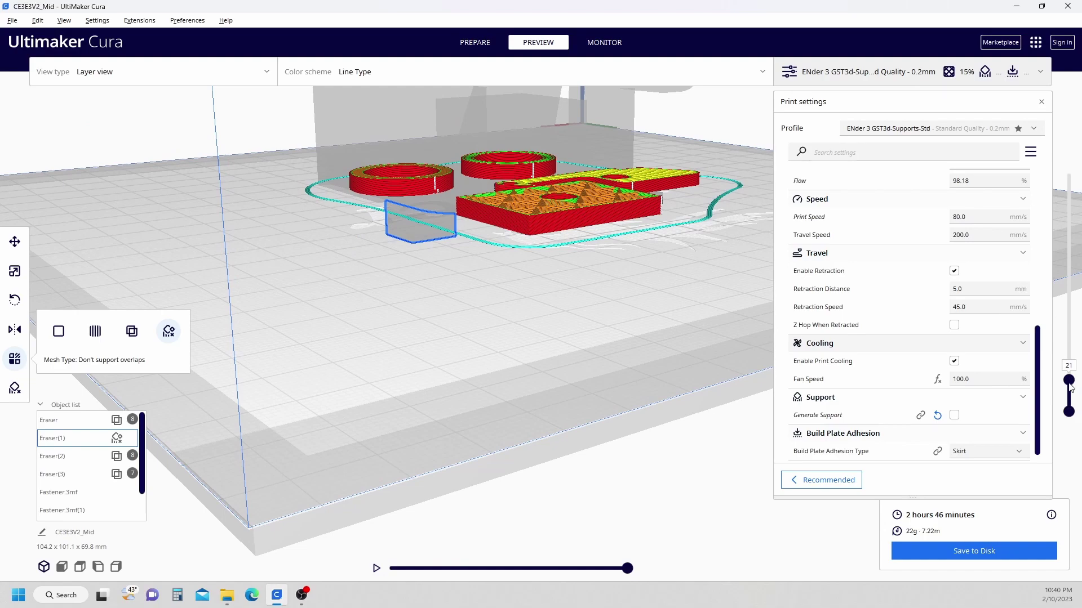
{"action": "left_click_drag", "start_coordinate": [1071, 387], "coordinate": [1063, 154]}
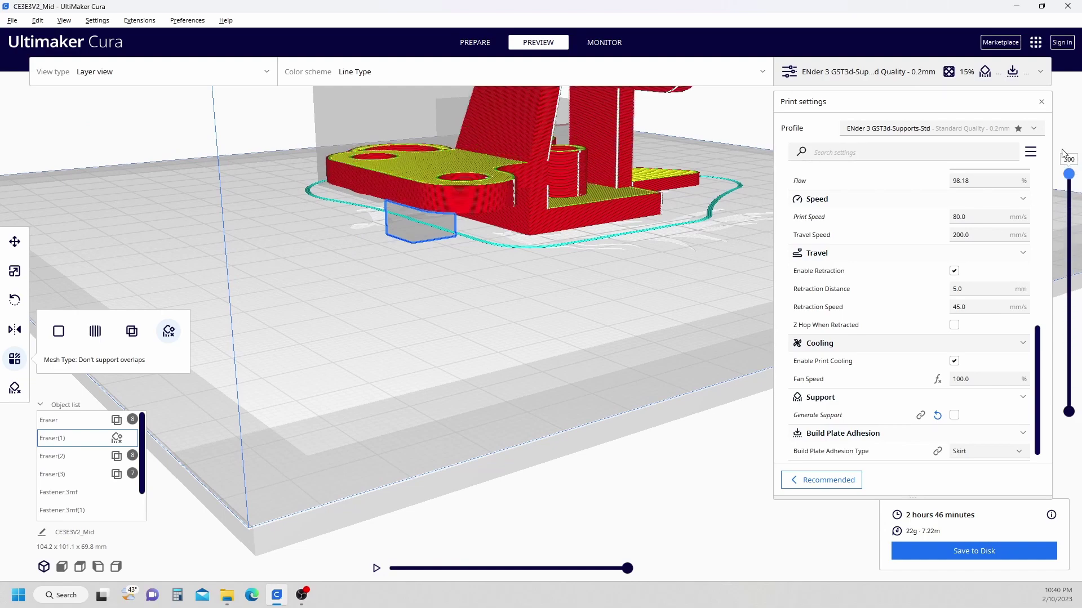
{"action": "right_click_drag", "start_coordinate": [383, 337], "coordinate": [555, 334]}
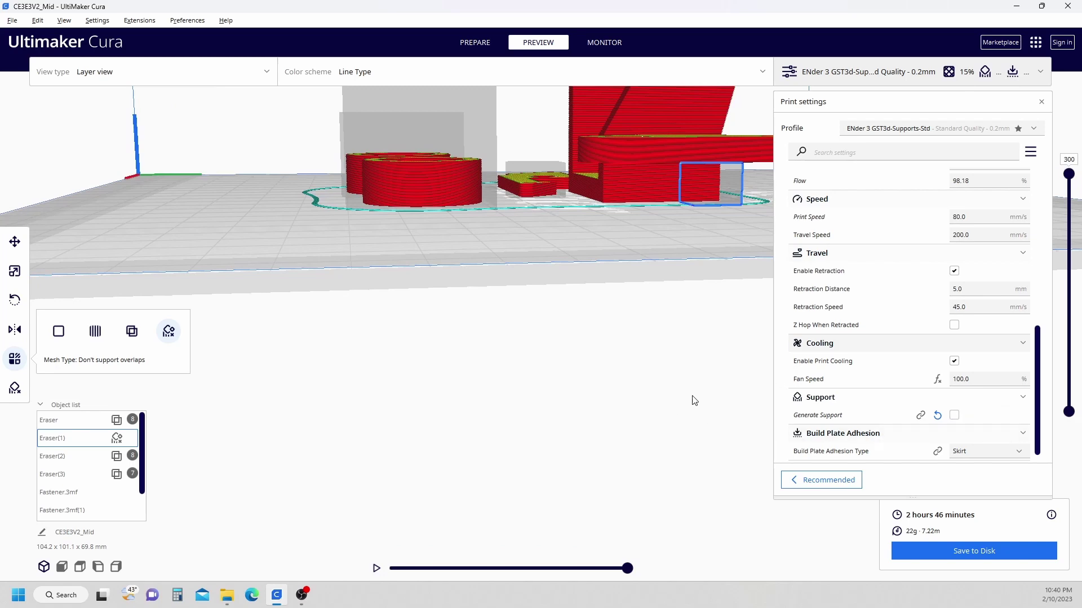
Disable print cooling, enable Generate Support, and re-slice to about 3 h 20 min, inspecting the supports
{"action": "left_click", "coordinate": [953, 361]}
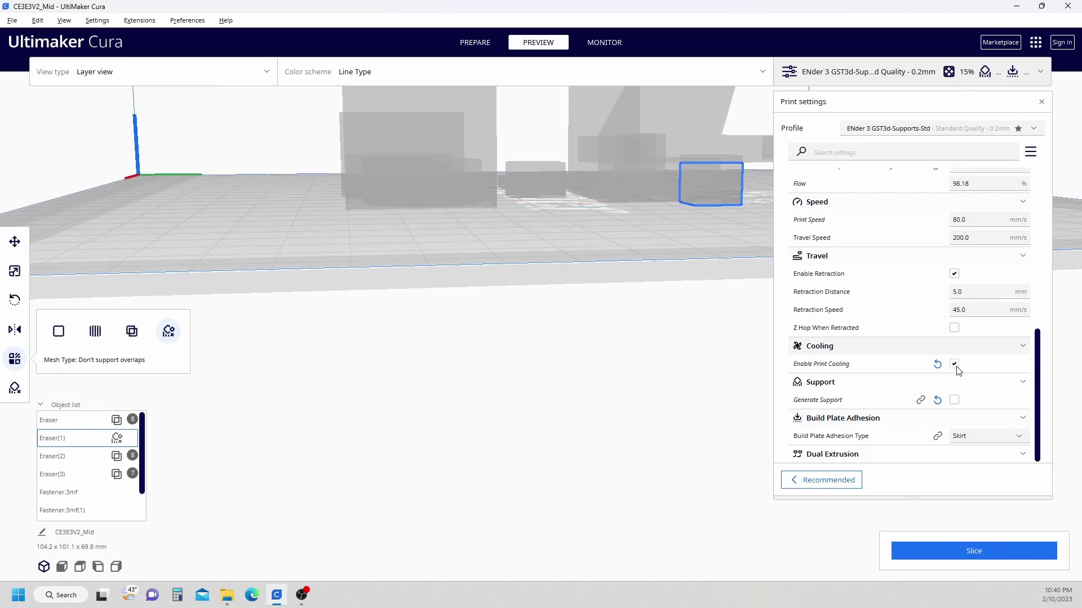
{"action": "left_click", "coordinate": [954, 400]}
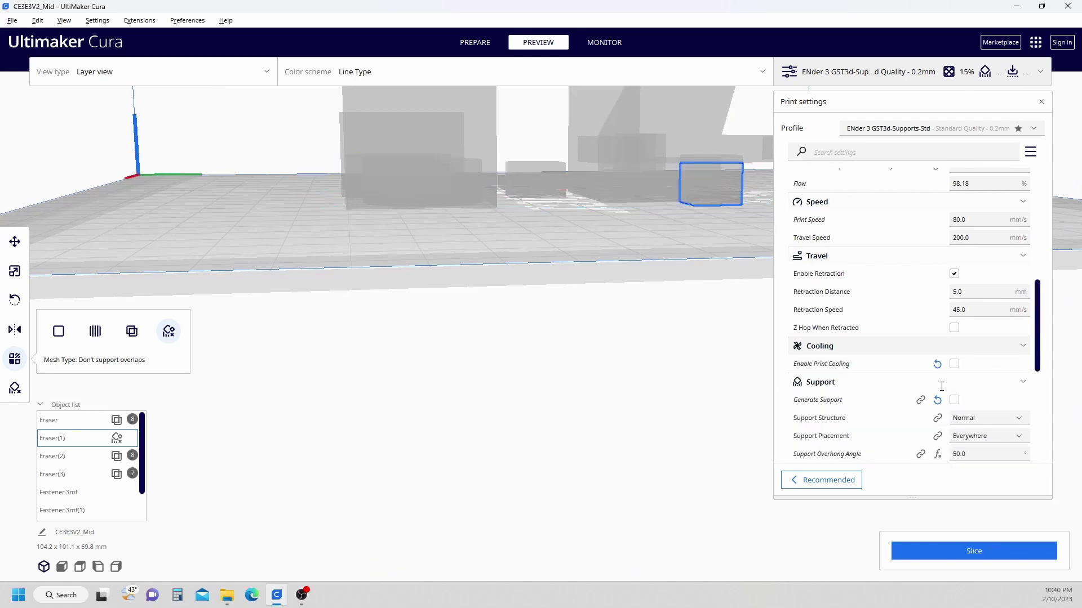
{"action": "left_click", "coordinate": [927, 545]}
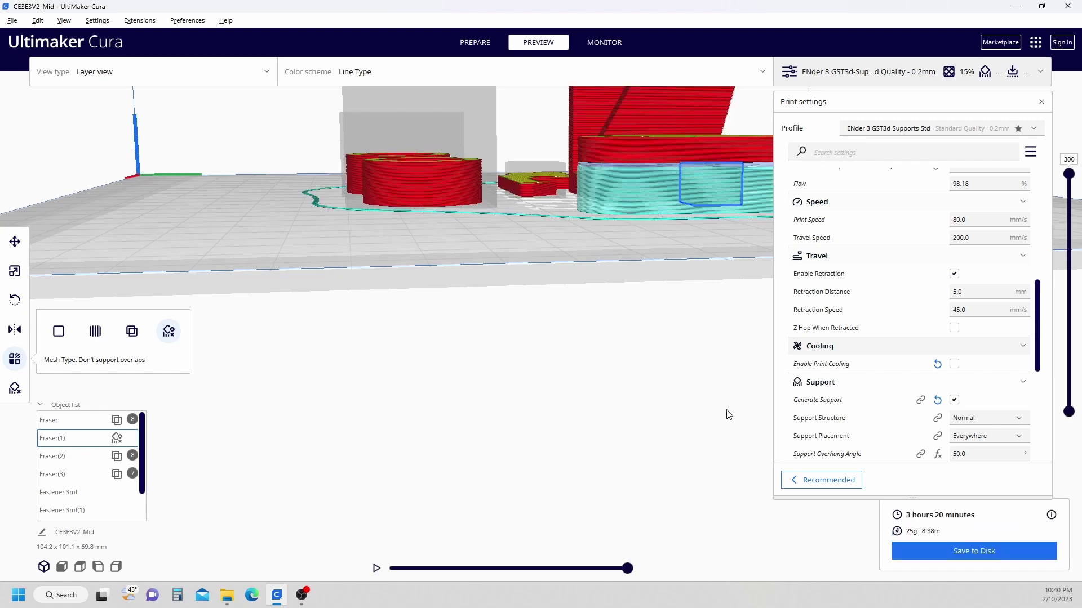
{"action": "right_click_drag", "start_coordinate": [713, 408], "coordinate": [665, 370]}
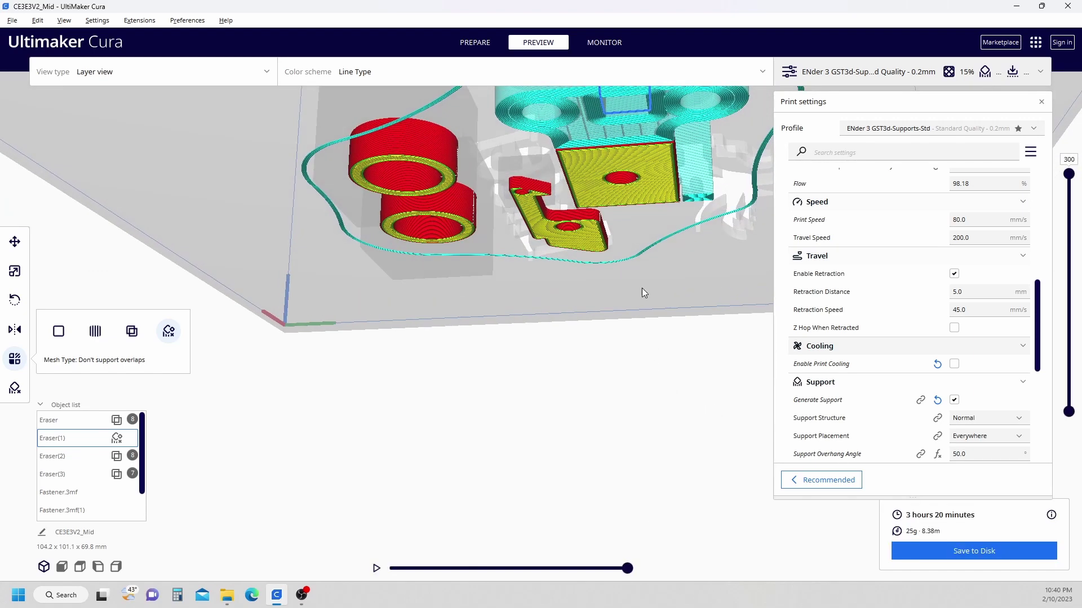
{"action": "scroll", "coordinate": [648, 248], "scroll_direction": "up", "scroll_amount": 3}
{"action": "right_click_drag", "start_coordinate": [650, 236], "coordinate": [770, 408]}
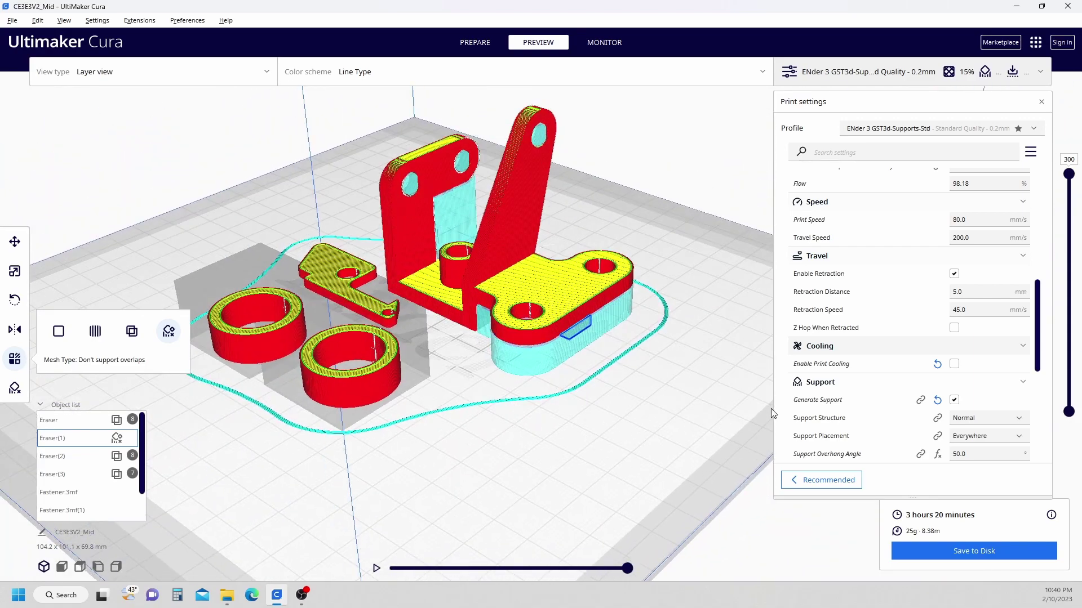
Set the Eraser(1) cube to 'Print as support' and slice
{"action": "left_click", "coordinate": [132, 331]}
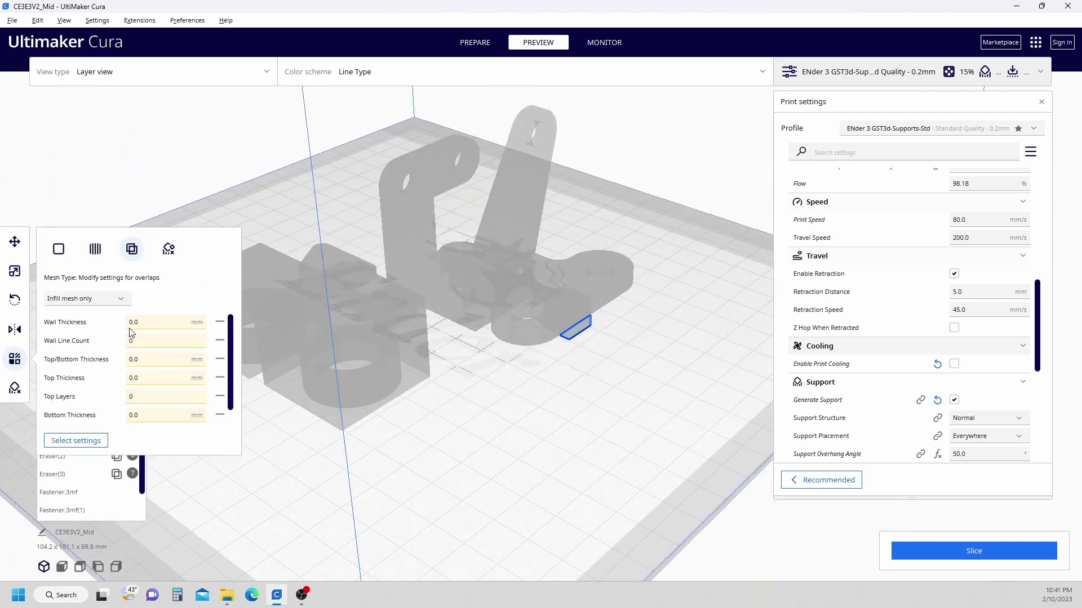
{"action": "left_click", "coordinate": [95, 248]}
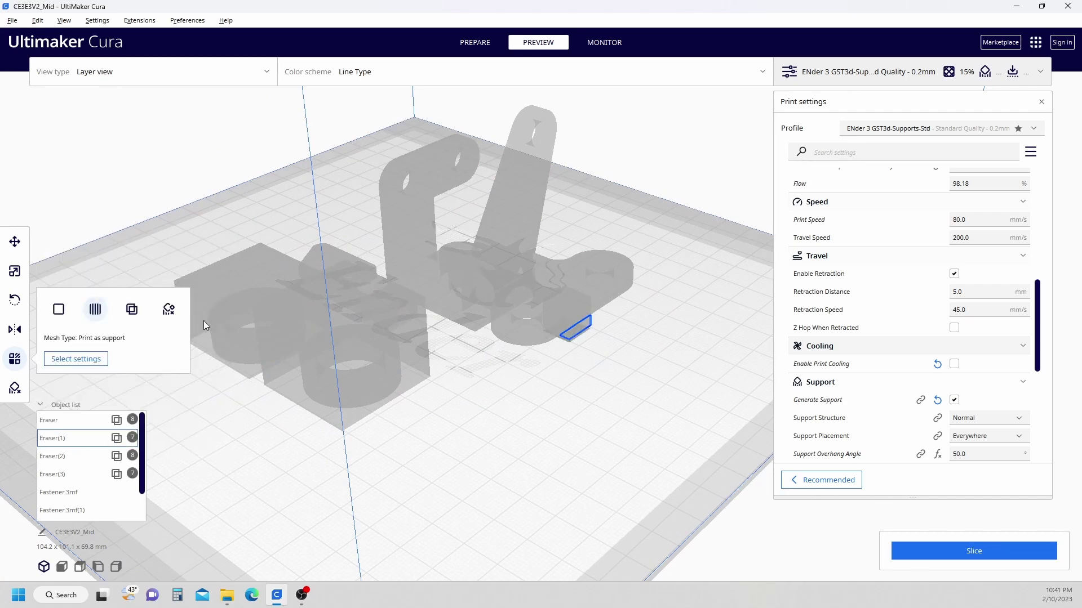
{"action": "left_click", "coordinate": [929, 557]}
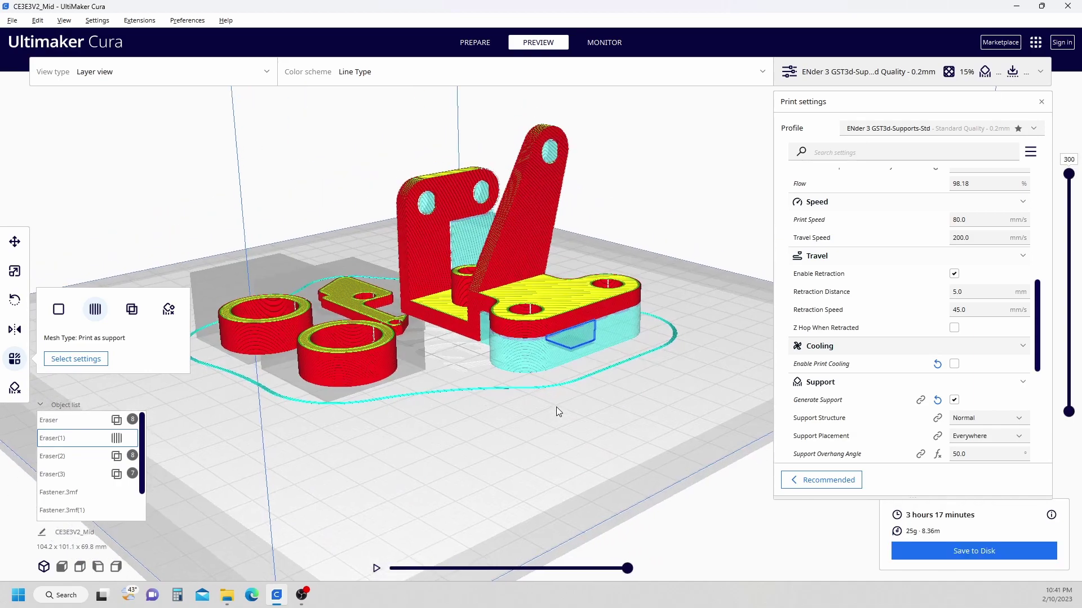
{"action": "mouse_move", "coordinate": [556, 407]}
{"action": "right_mouse_down"}
{"action": "mouse_move", "coordinate": [533, 327]}
{"action": "mouse_move", "coordinate": [541, 395]}
{"action": "mouse_move", "coordinate": [564, 411]}
{"action": "right_mouse_up"}
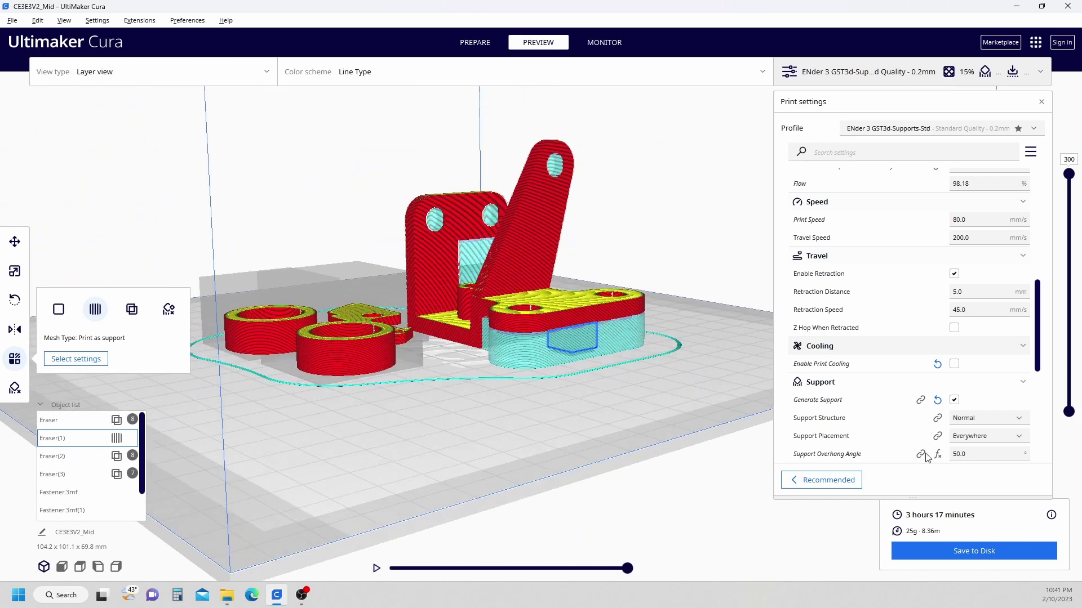
Turn off Generate Support and re-slice (2 h 50 min, 22g), orbiting to check support under the hook
{"action": "left_click", "coordinate": [954, 399]}
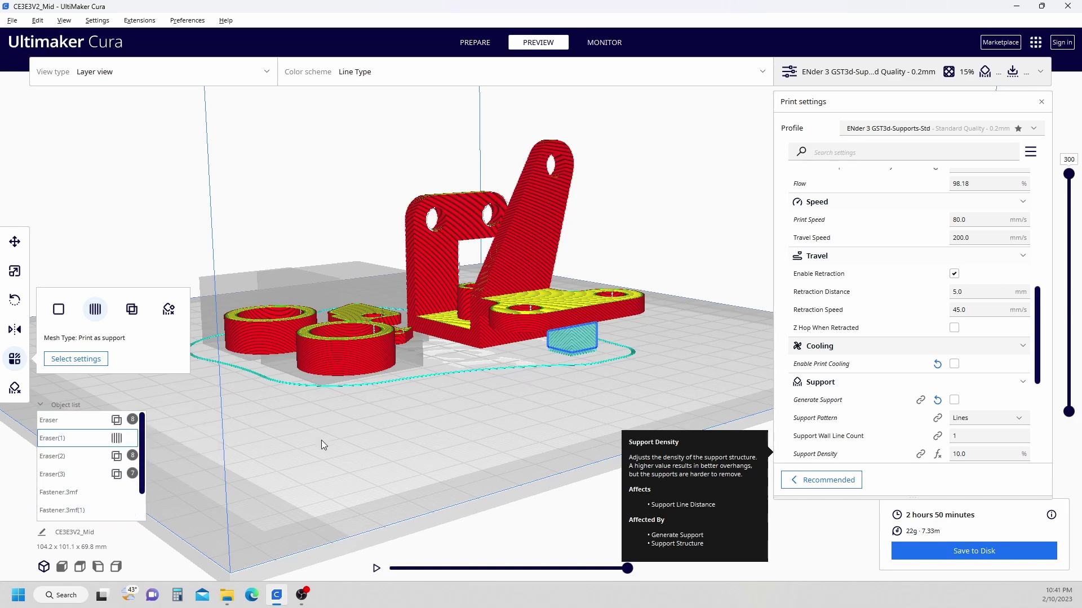
{"action": "mouse_move", "coordinate": [321, 440]}
{"action": "right_mouse_down"}
{"action": "mouse_move", "coordinate": [403, 451]}
{"action": "mouse_move", "coordinate": [660, 347]}
{"action": "mouse_move", "coordinate": [606, 342]}
{"action": "mouse_move", "coordinate": [562, 321]}
{"action": "mouse_move", "coordinate": [543, 364]}
{"action": "right_mouse_up"}
{"action": "scroll", "coordinate": [543, 364], "scroll_direction": "up", "scroll_amount": 5}
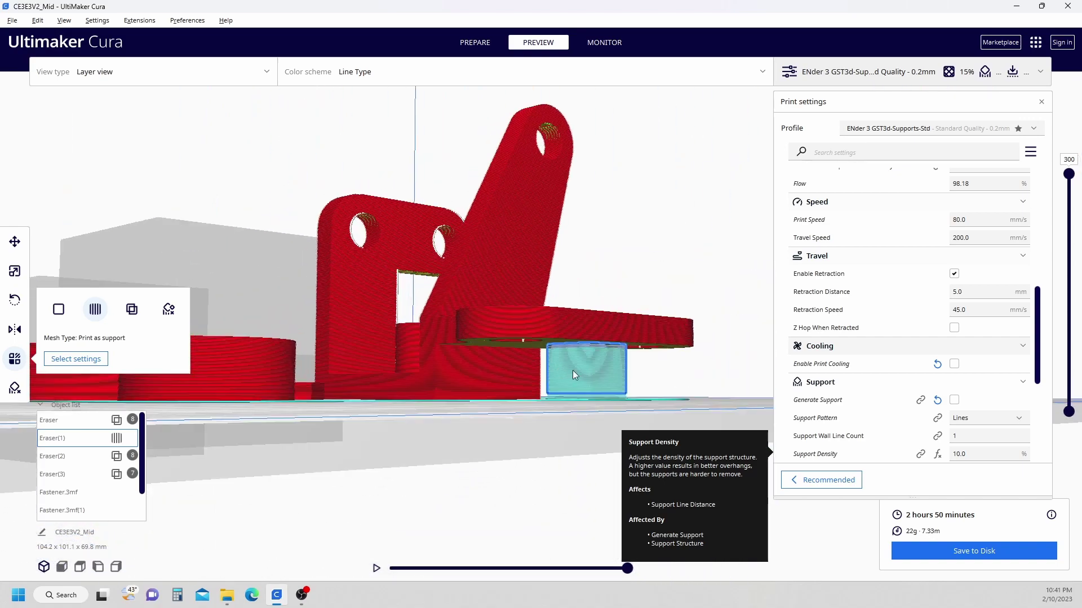
{"action": "scroll", "coordinate": [586, 369], "scroll_direction": "down", "scroll_amount": 5}
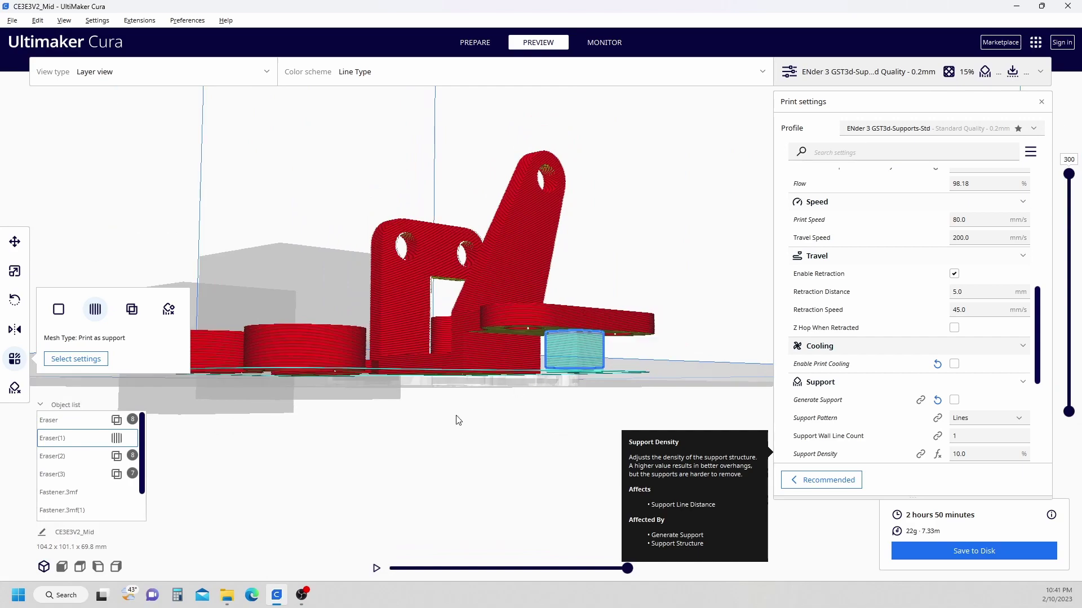
{"action": "right_click_drag", "start_coordinate": [457, 421], "coordinate": [454, 454]}
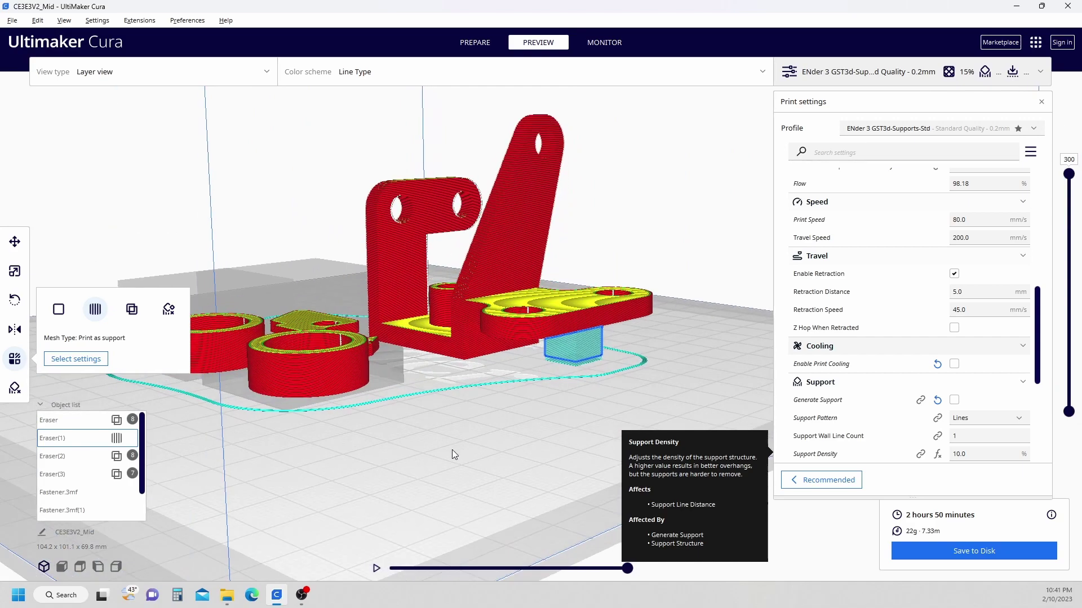
{"action": "right_click_drag", "start_coordinate": [400, 449], "coordinate": [394, 395]}
{"action": "right_click_drag", "start_coordinate": [404, 438], "coordinate": [276, 445]}
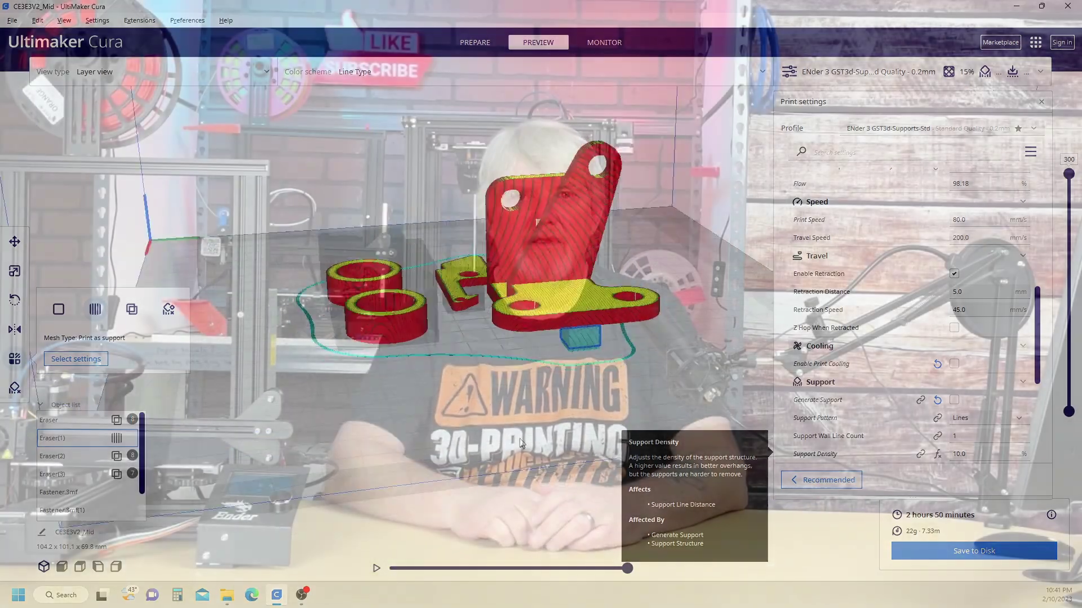